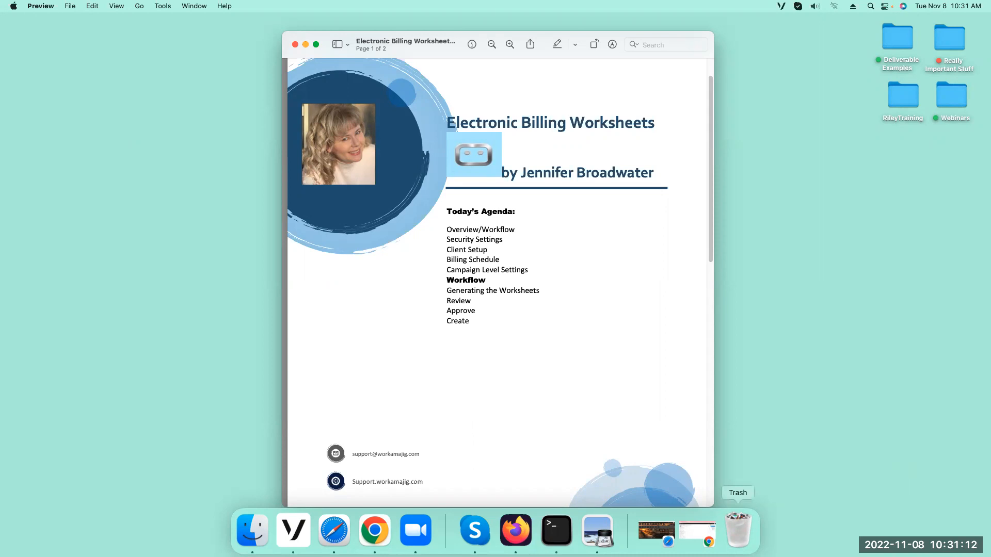
Step: Switch to Chrome, open the Workamajig support site in a new tab, and search it for "billing worksheets"
left_click(377, 534)
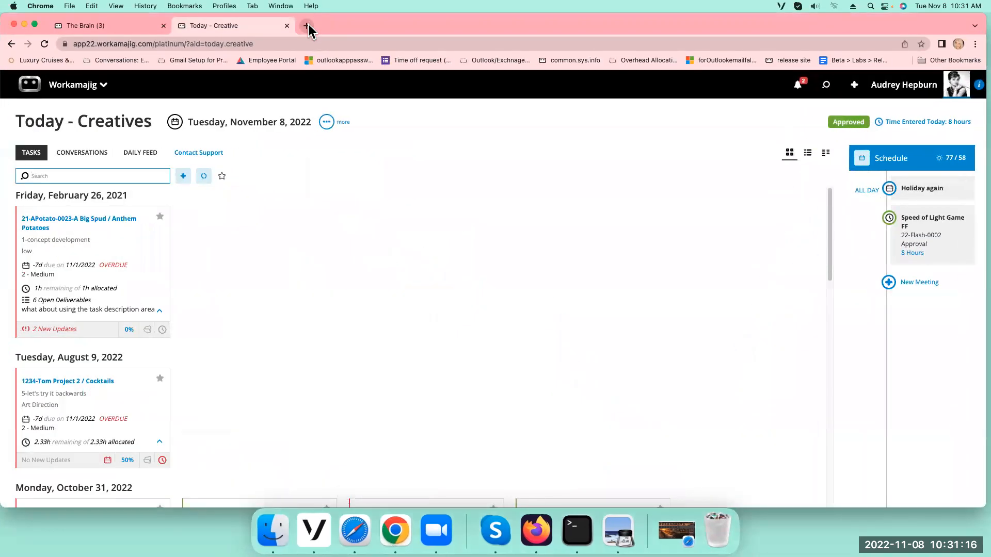
left_click(308, 24)
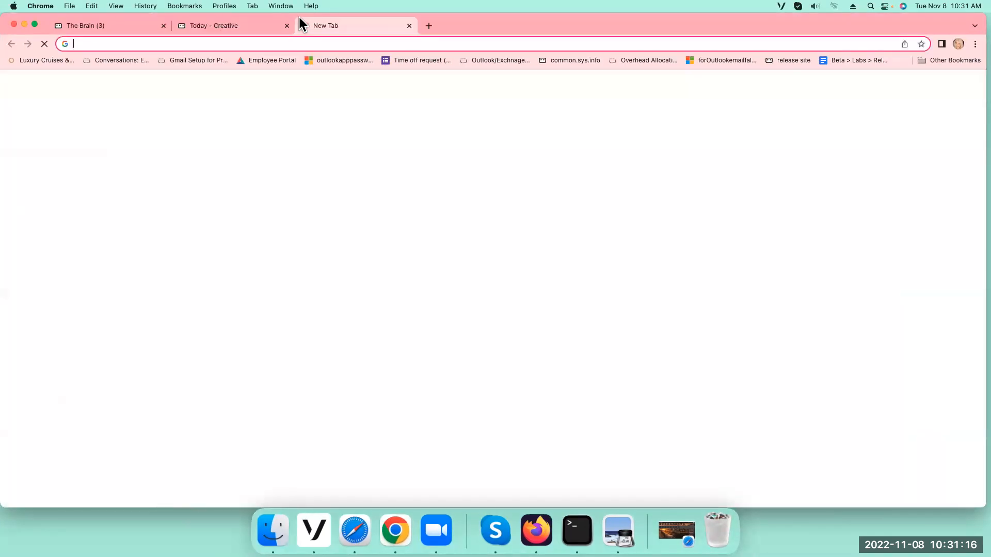
type("supp")
key("Return")
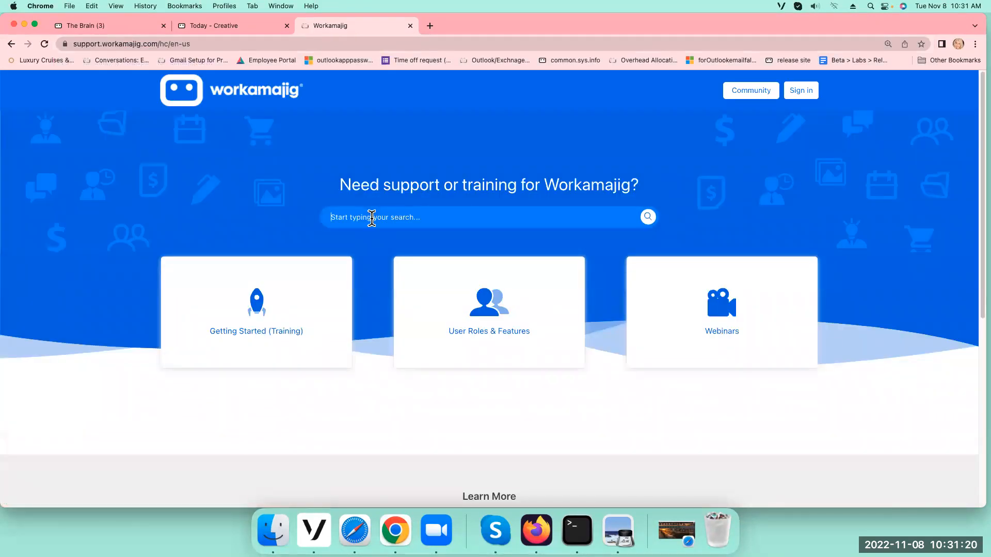
type("billing worksheets")
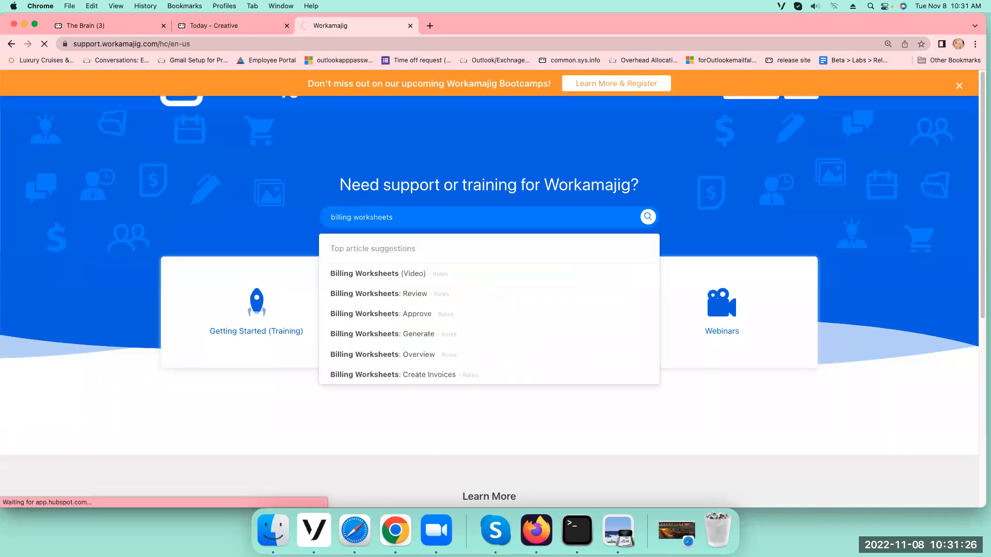
key("Return")
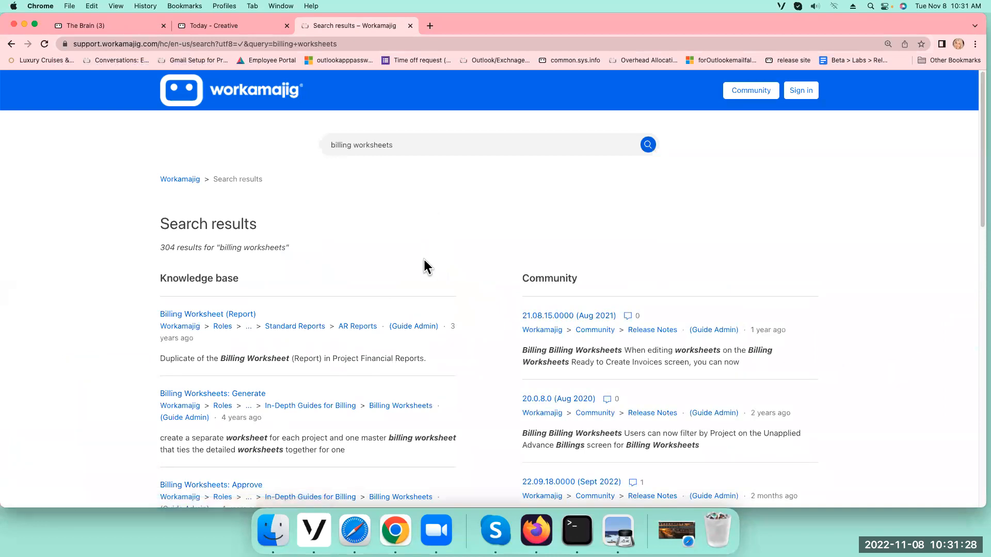
Step: Open the "Billing Worksheets: Overview" article and skim its setup and worksheet types sections
scroll(392, 355, "down", 2)
scroll(365, 369, "down", 5)
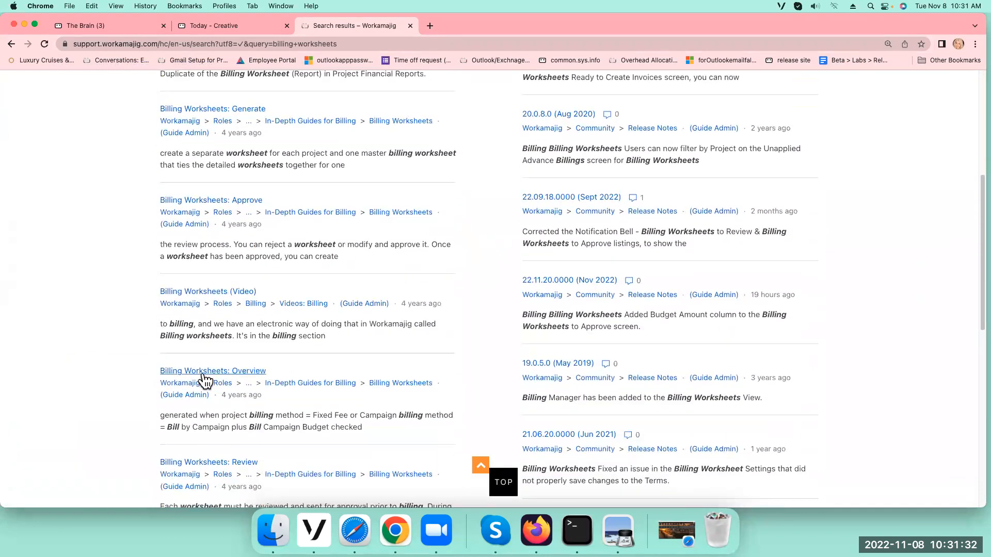
left_click(194, 372)
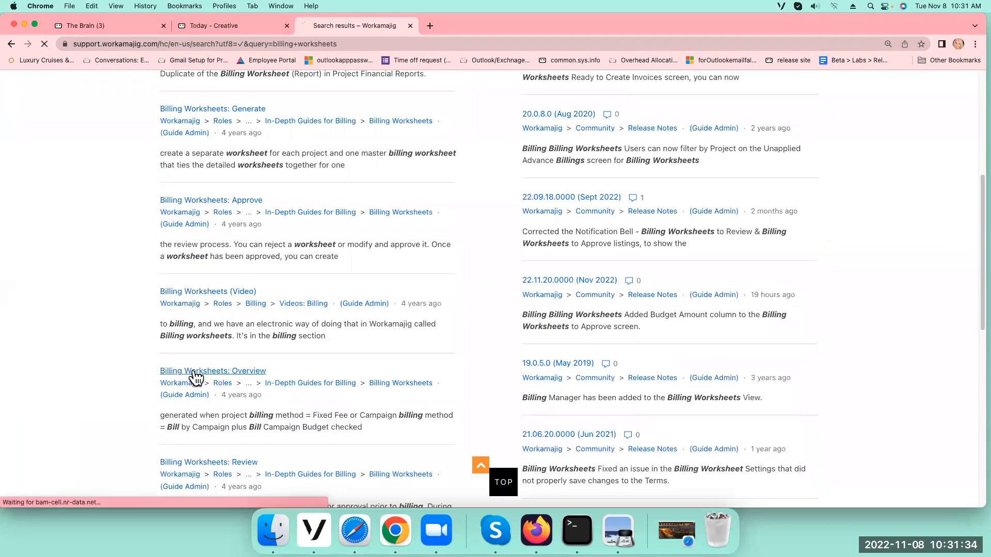
scroll(471, 320, "down", 10)
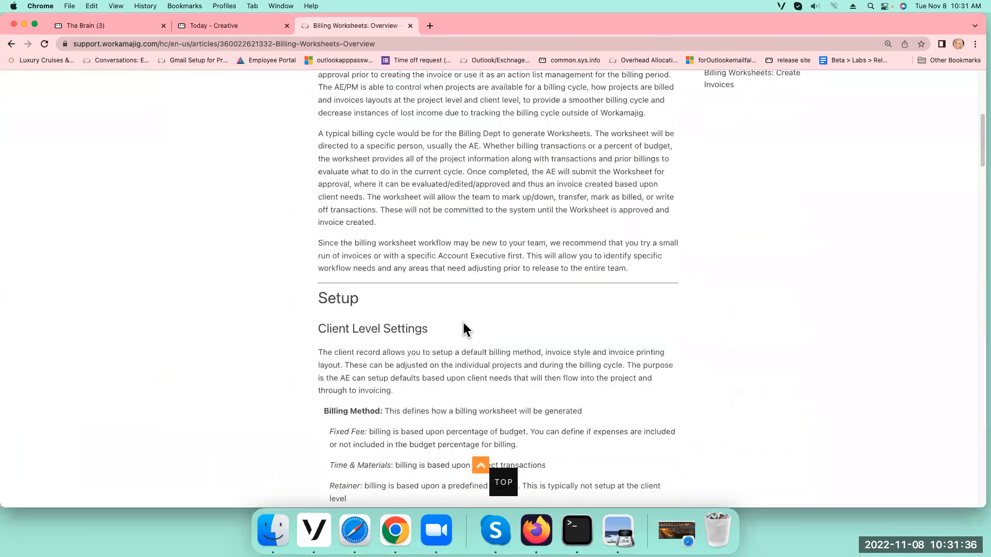
scroll(463, 330, "down", 5)
scroll(464, 330, "down", 15)
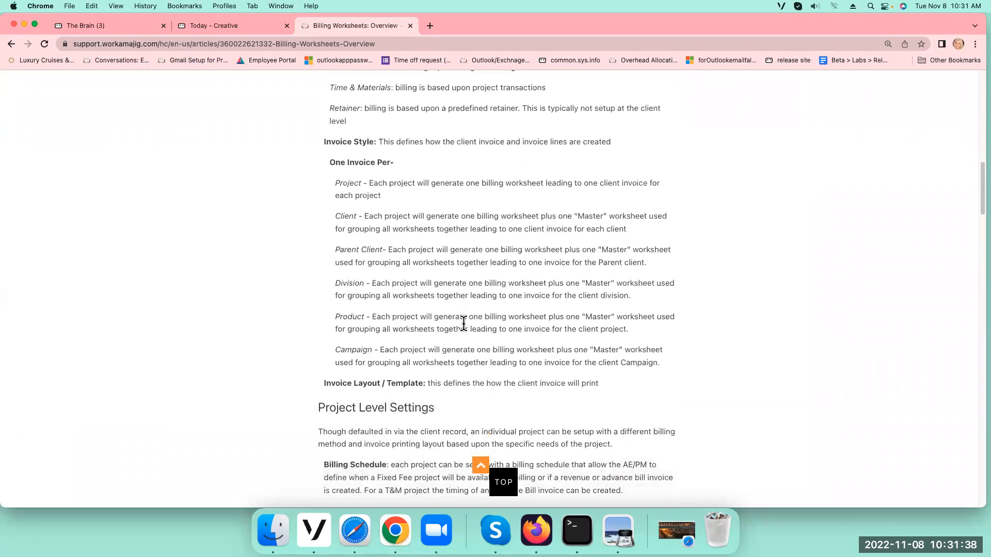
scroll(465, 325, "down", 4)
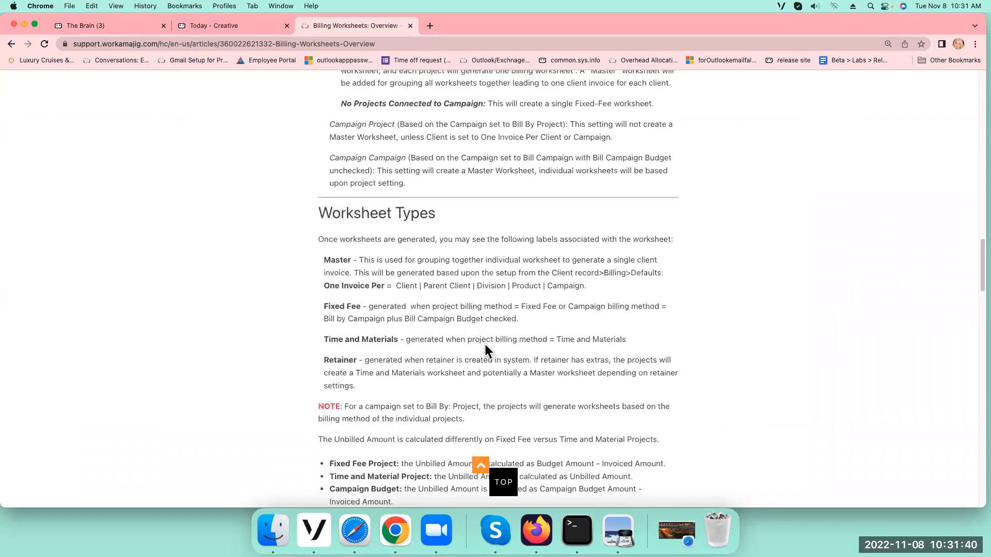
scroll(484, 345, "up", 20)
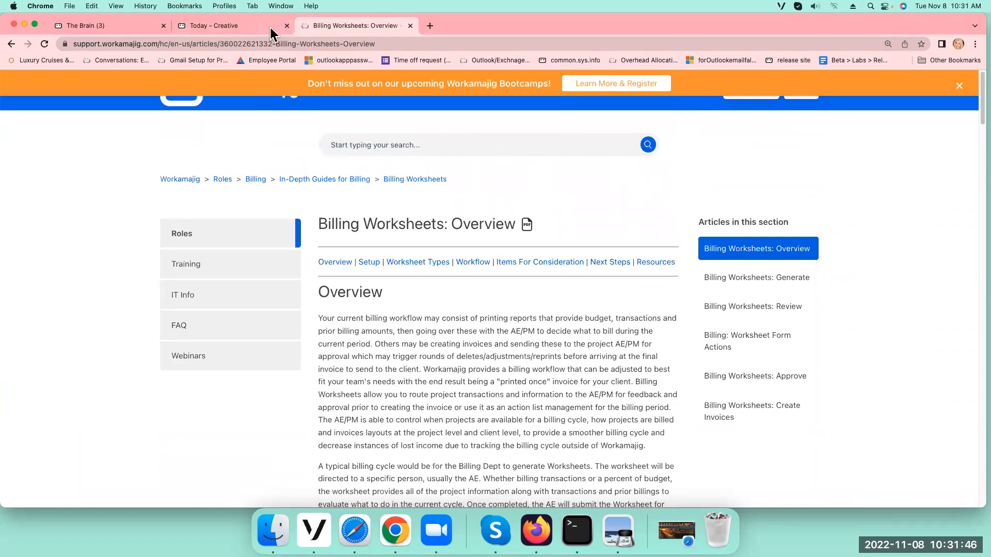
Step: Minimize the browser window to return to the Electronic Billing Worksheets agenda document
left_click(25, 25)
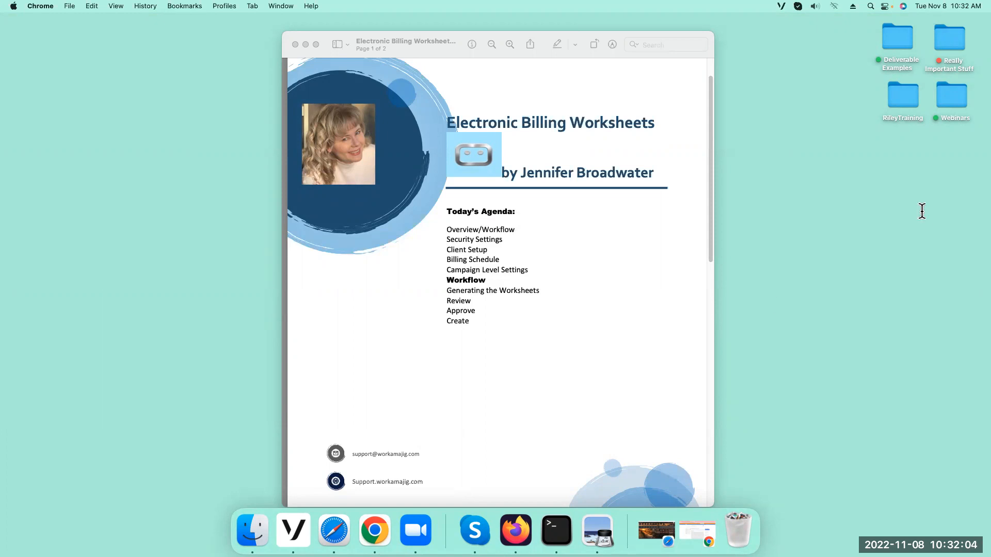
left_click(423, 538)
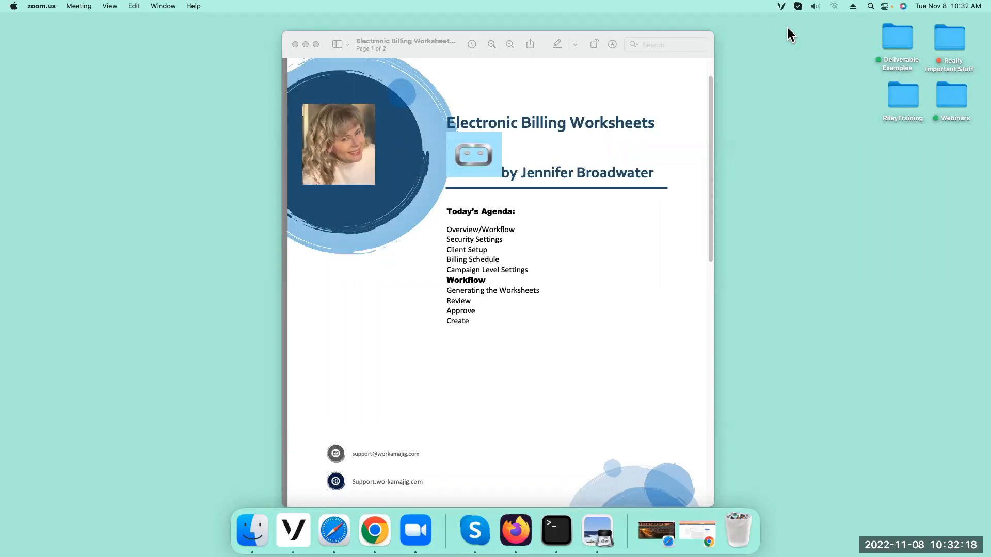
left_click(759, 127)
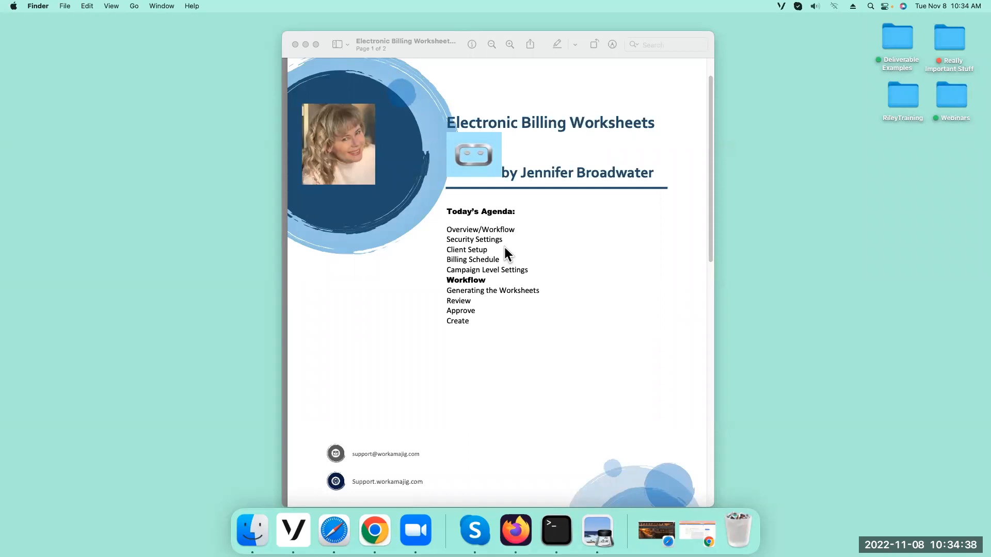
Step: Switch to Safari and open the project manager's projects list in Workamajig
left_click(335, 534)
right_click(336, 534)
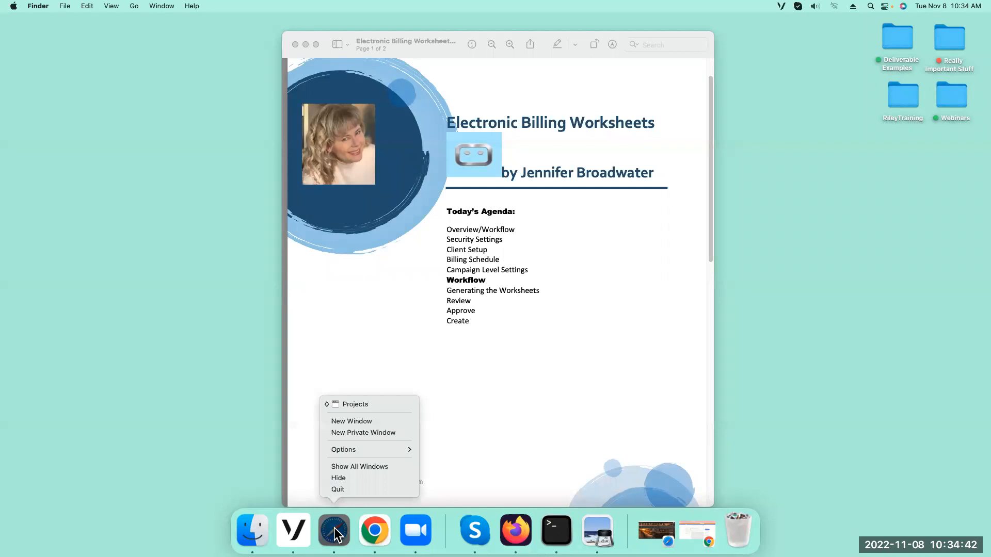
left_click(336, 534)
left_click(336, 534)
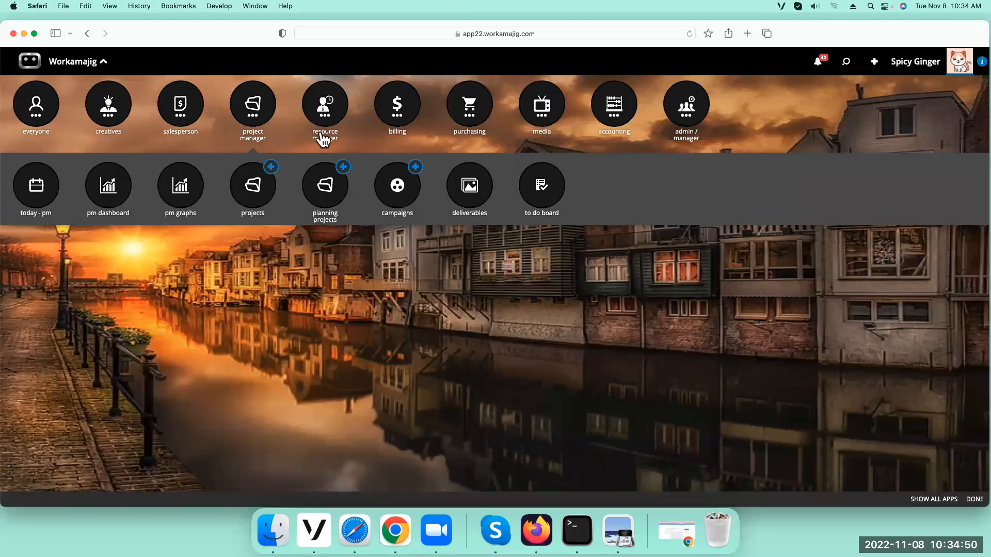
left_click(397, 122)
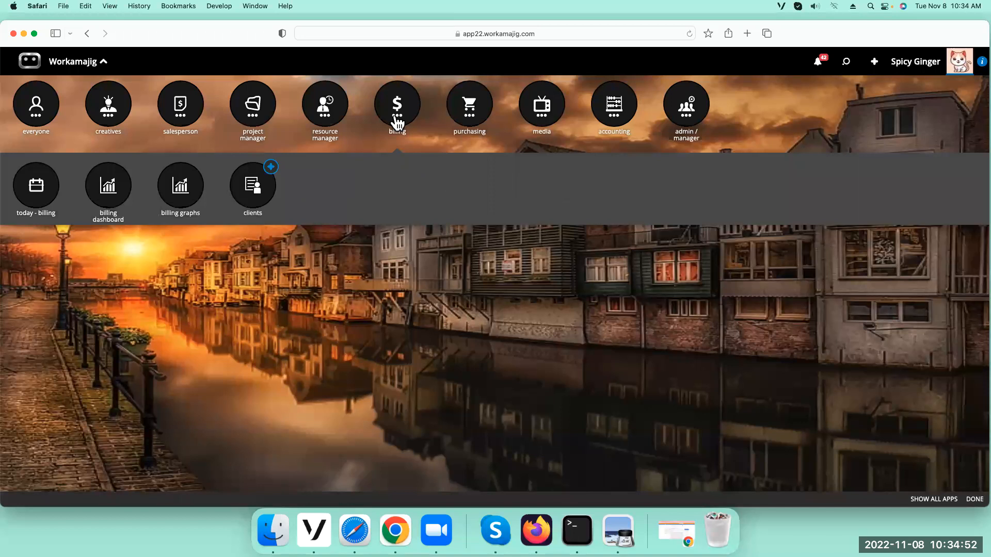
left_click(242, 121)
left_click(244, 122)
left_click(244, 121)
left_click(256, 192)
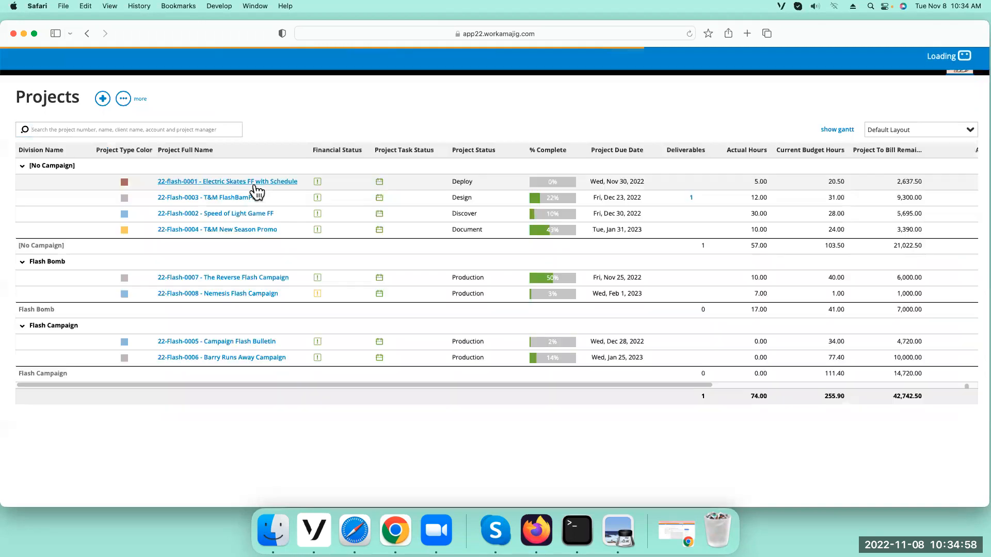
Step: View the billing screen of project 22-flash-0001 - Electric Skates FF with Schedule, and close it
left_click(256, 183)
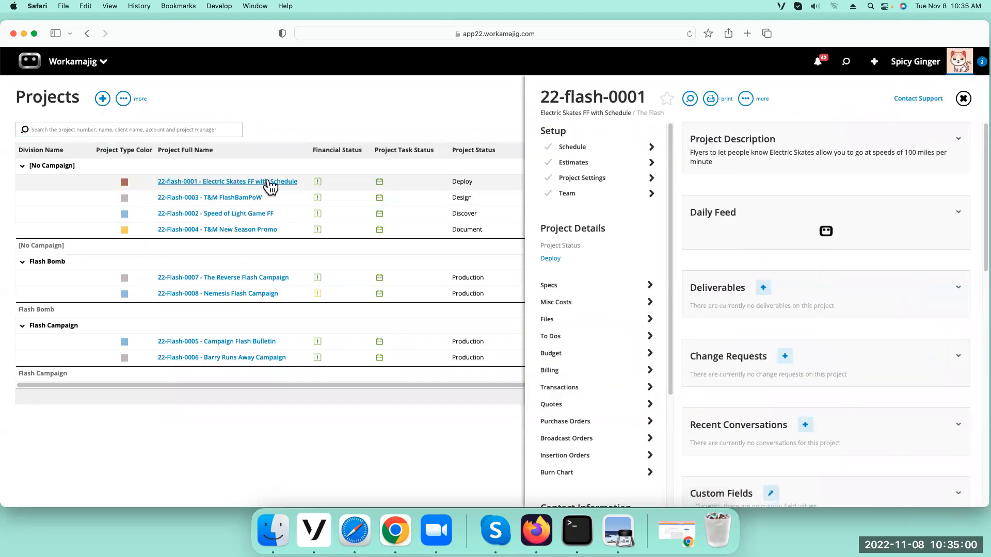
left_click(569, 370)
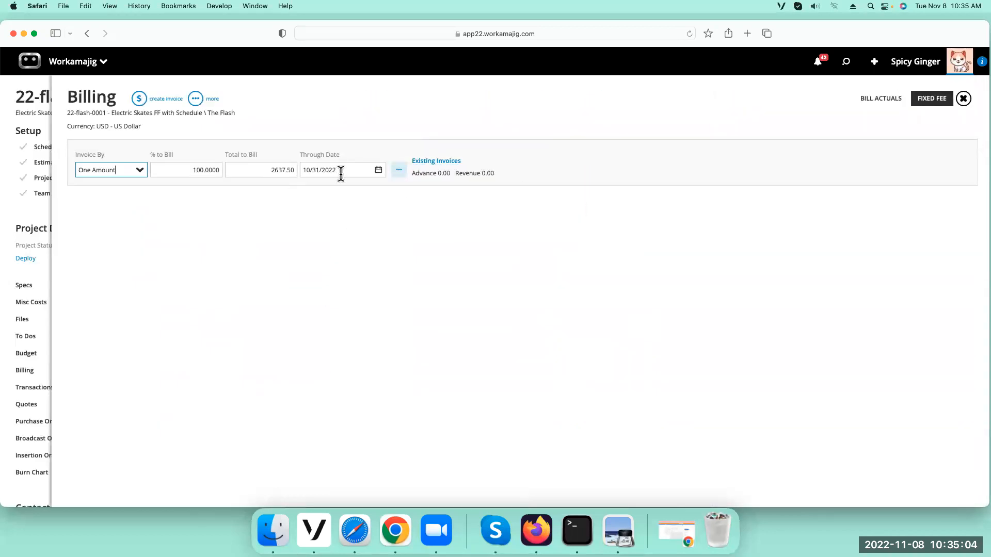
left_click(963, 99)
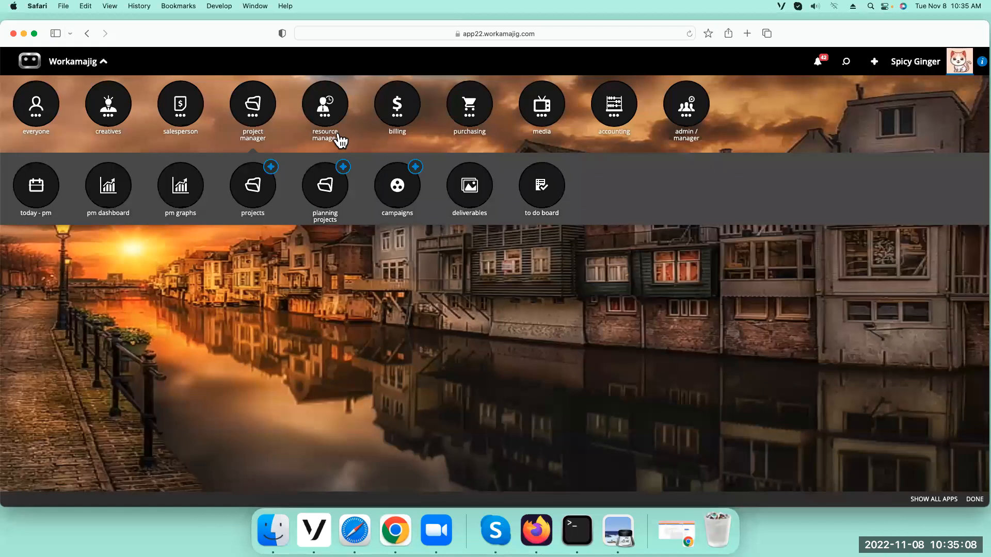
Step: From the Today - Billing page, open the Billing Worksheets view and run an unfiltered search of all worksheets
left_click(391, 119)
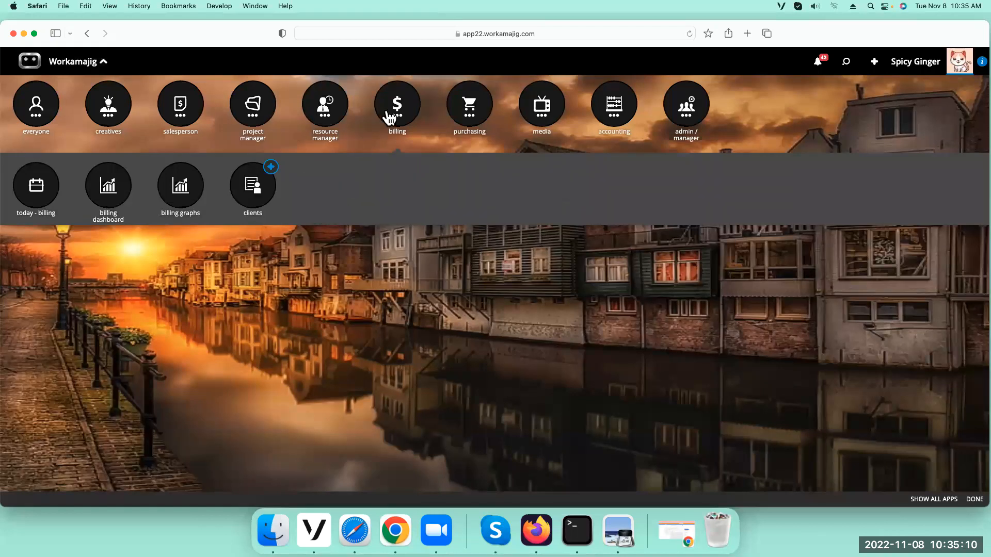
left_click(49, 186)
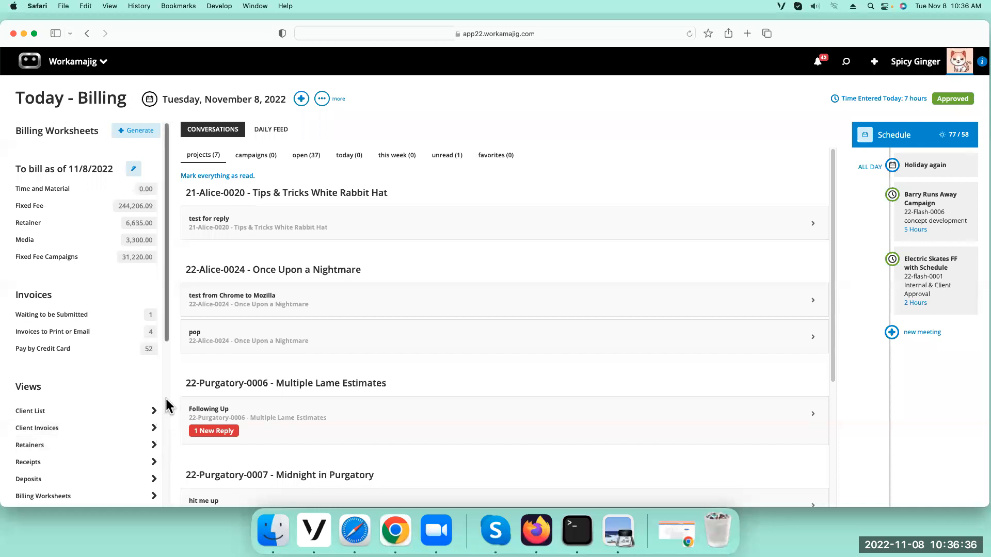
scroll(165, 350, "down", 2)
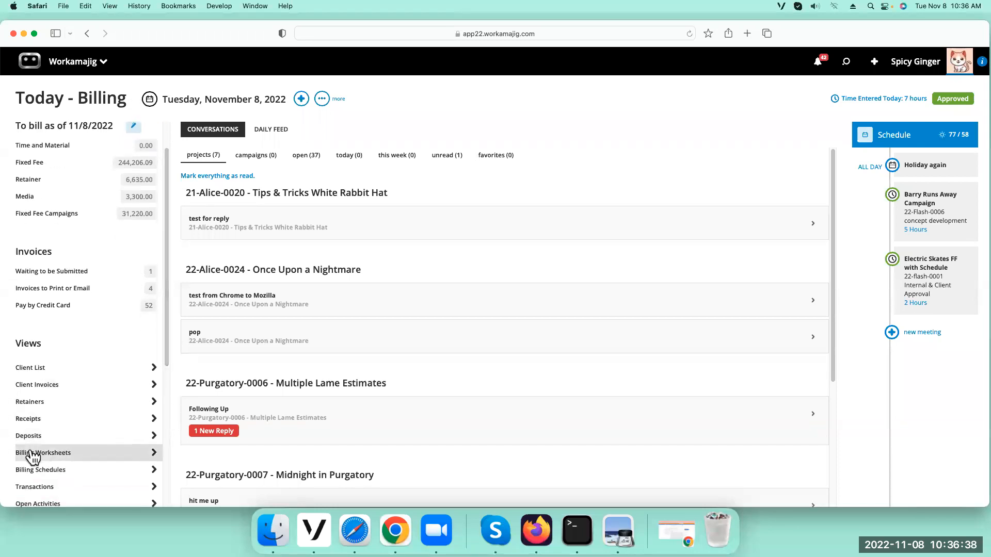
left_click(58, 457)
left_click(874, 135)
left_click(362, 135)
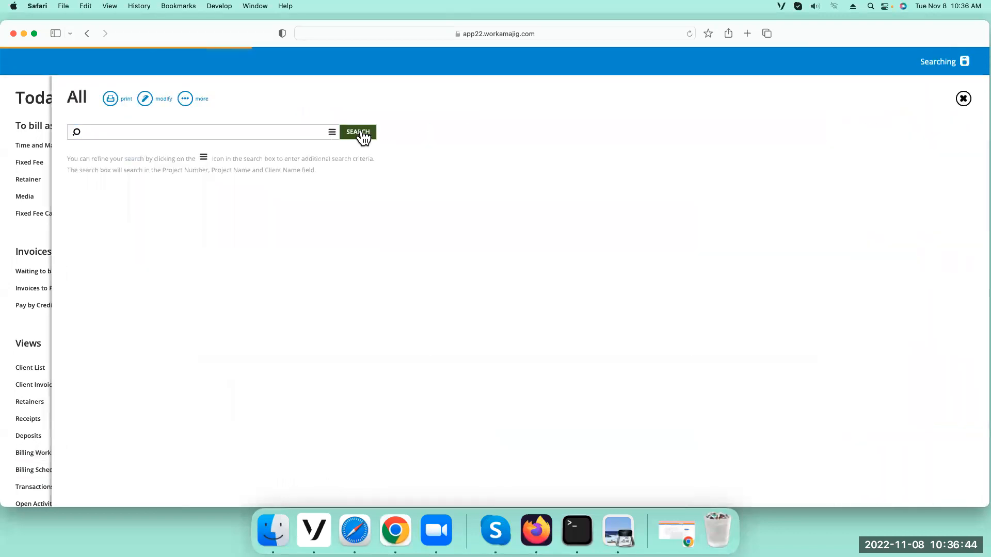
Step: Review the billing worksheet for project 20-APotato-3011 - Mashed with Butter, and close it along with the worksheet list
left_click(178, 290)
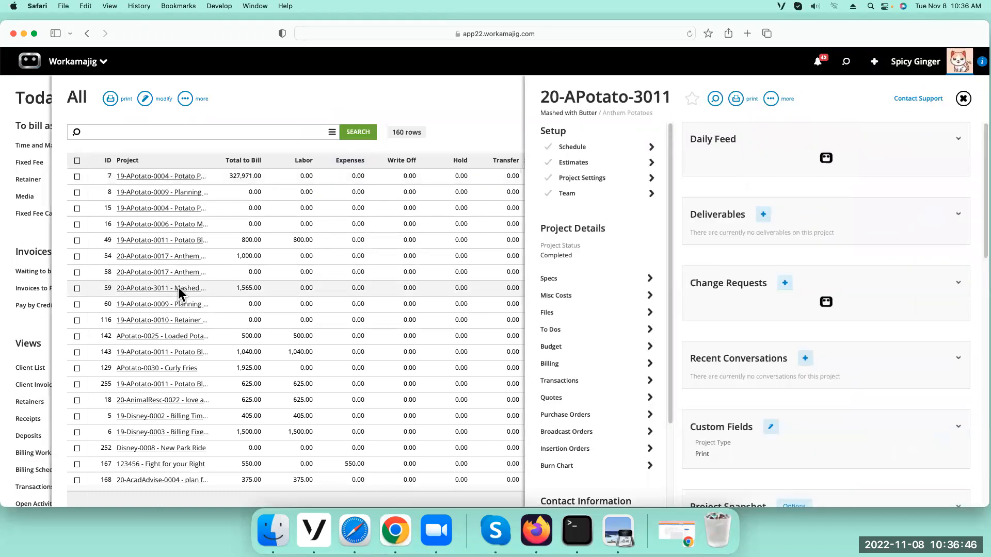
left_click(329, 287)
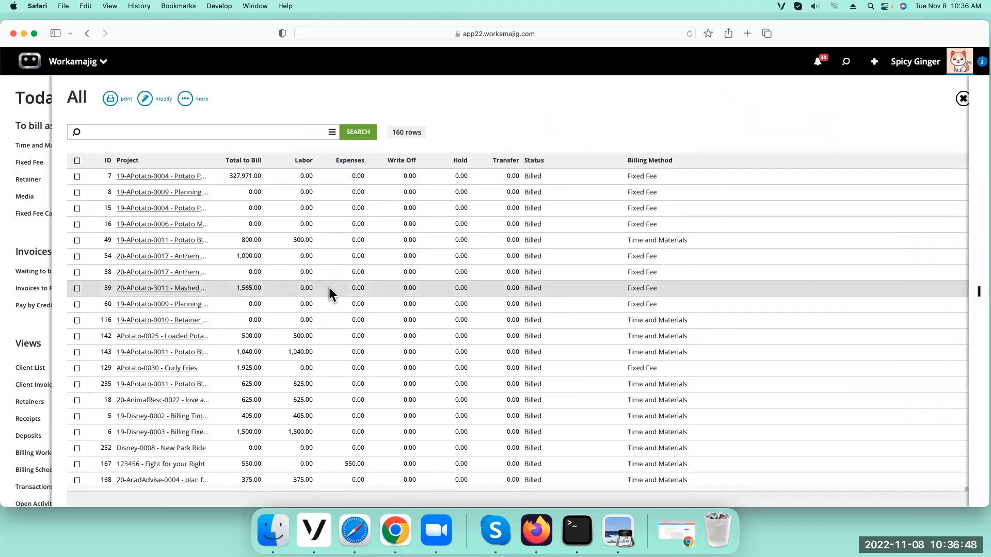
left_click(333, 289)
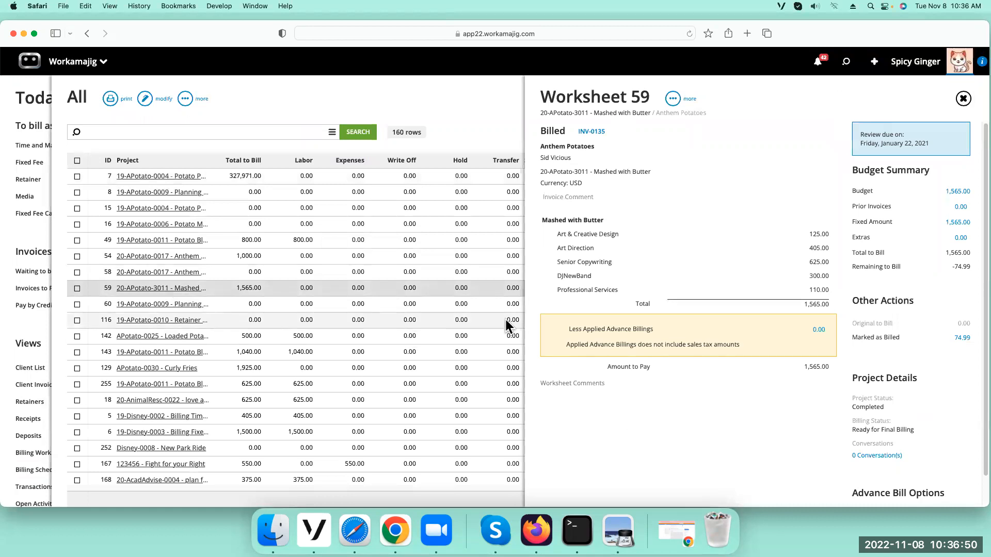
left_click(962, 99)
left_click(963, 99)
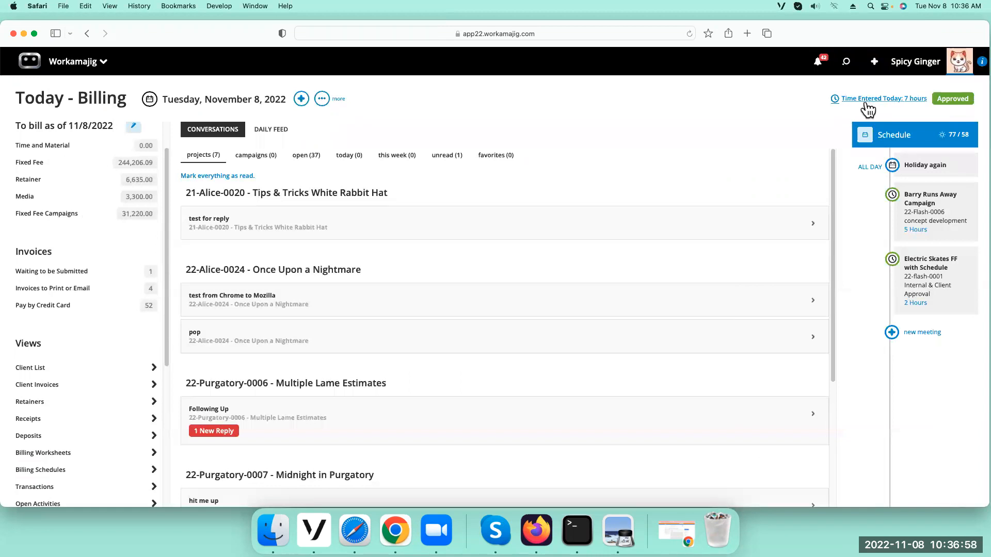
Step: Open the Security Settings in the administrator's System Setup
left_click(52, 66)
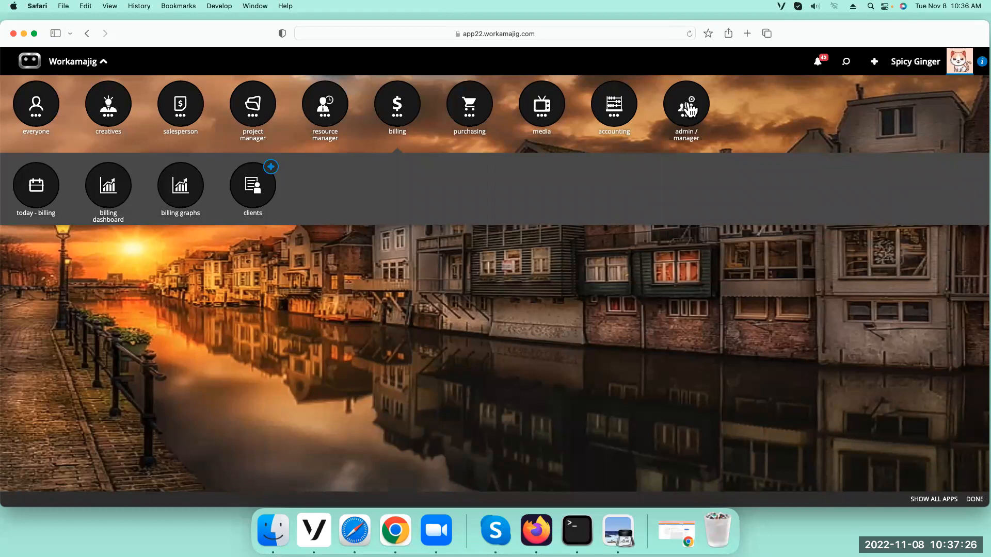
left_click(689, 110)
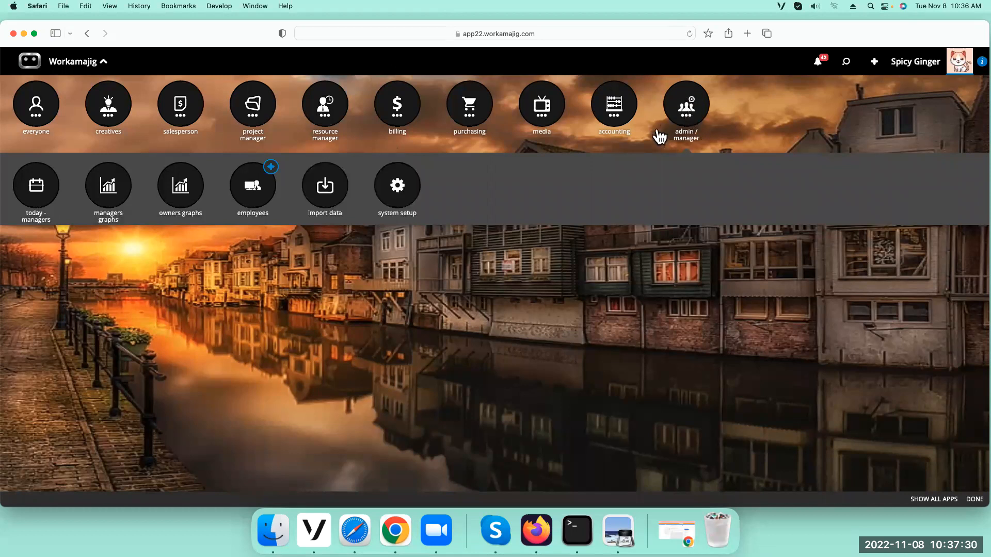
left_click(401, 192)
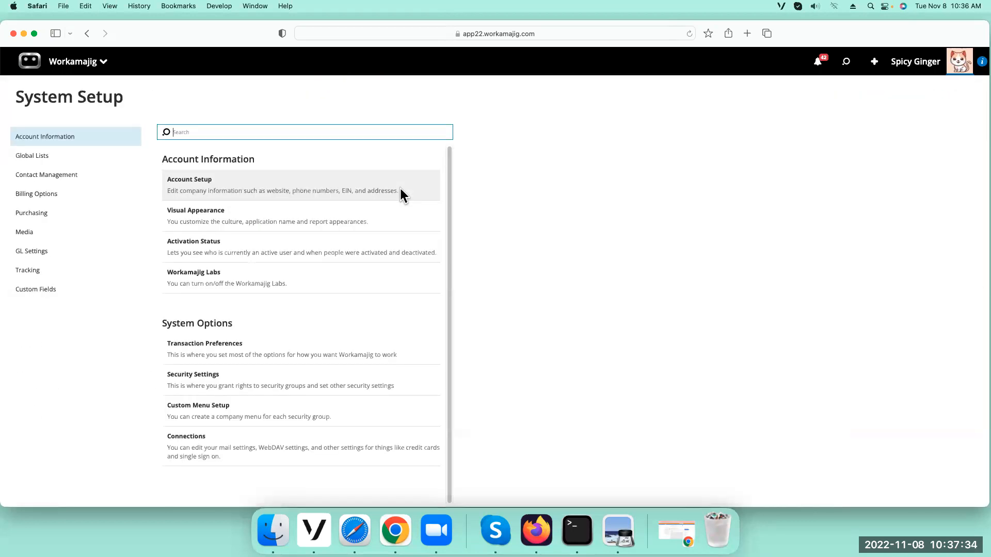
left_click(252, 379)
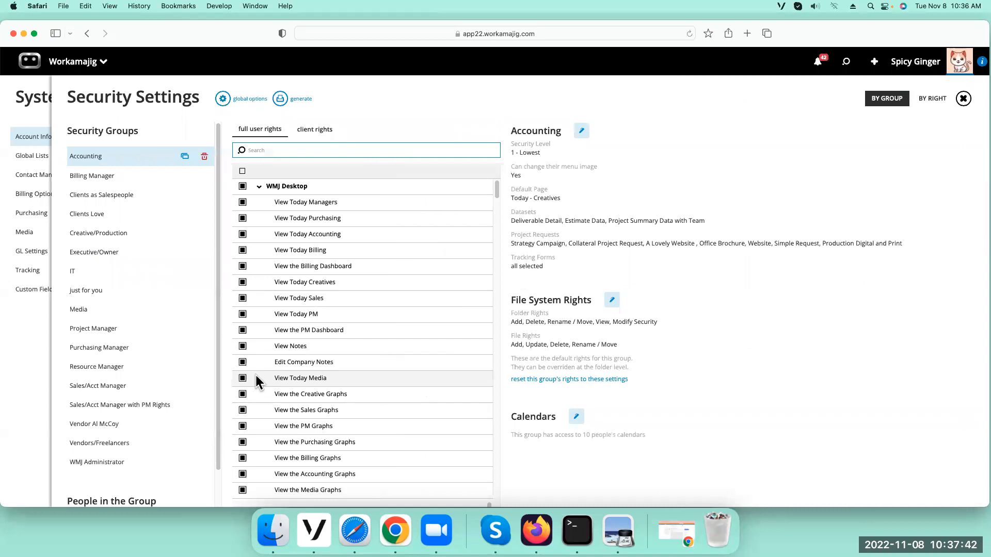
Step: Filter the Accounting group's rights by "approve" and expand the description of the Add and Edit Client Invoices and Credits right
type("approve")
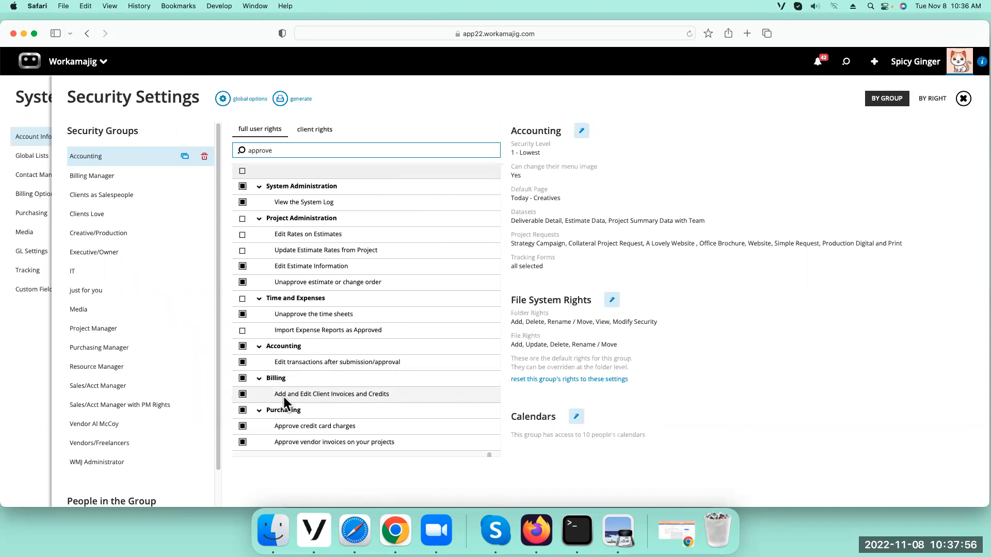
left_click(317, 395)
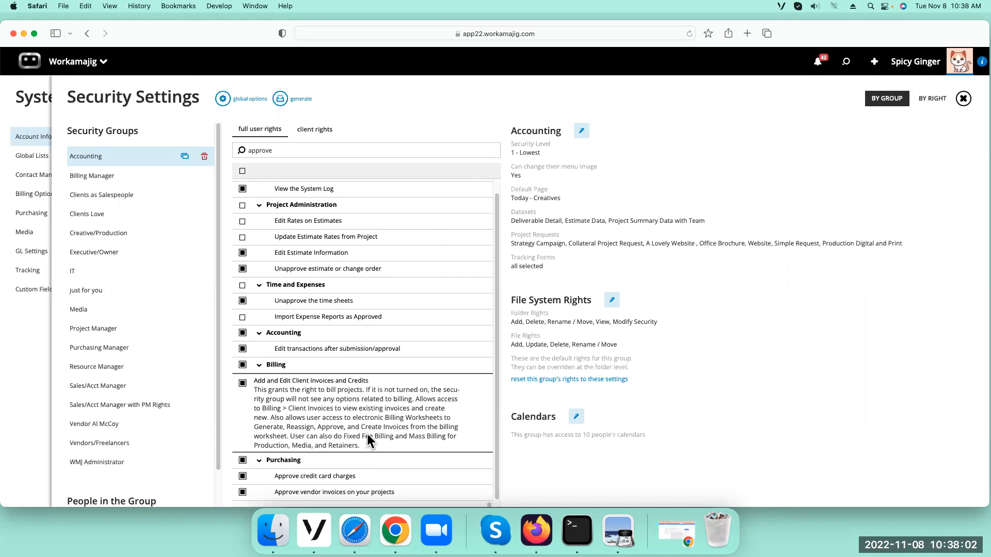
Step: Filter the Accounting group's rights by "works" to review the Add and Edit Client Invoices and Credits description, and clear the filter
double_click(294, 151)
type("works")
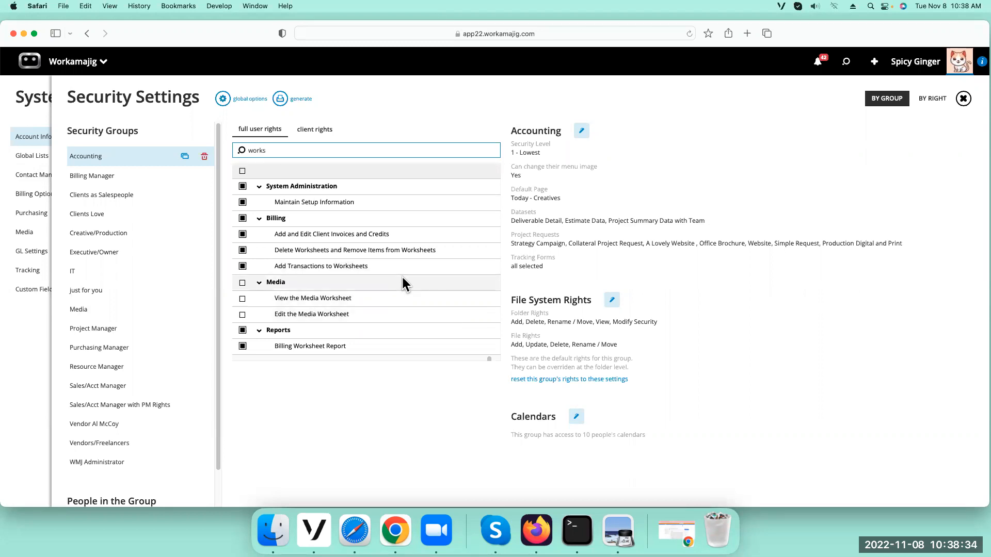
left_click(346, 234)
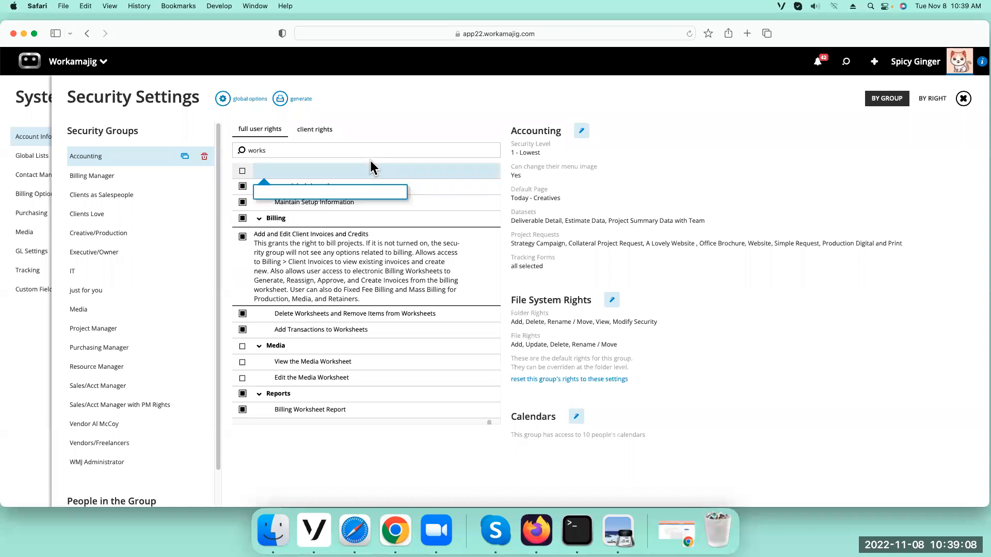
left_click_drag(293, 154, 233, 144)
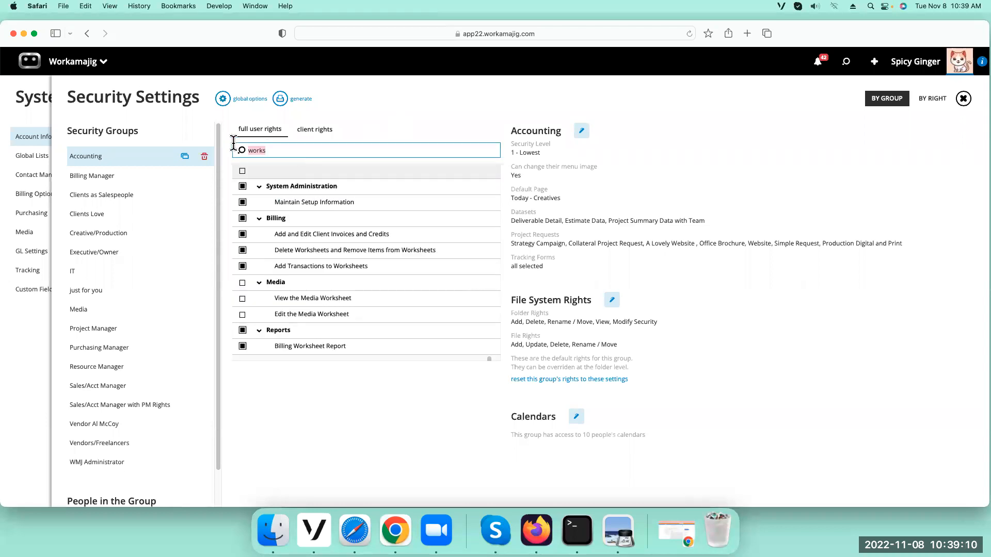
key("BackSpace")
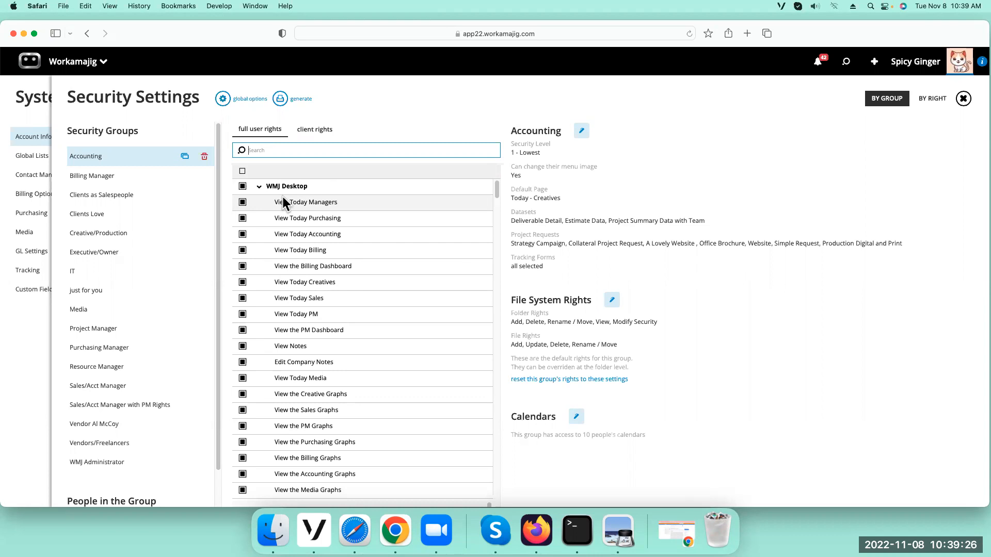
Step: Open the billing defaults of the client The Flash for editing and review the available settings
left_click(80, 69)
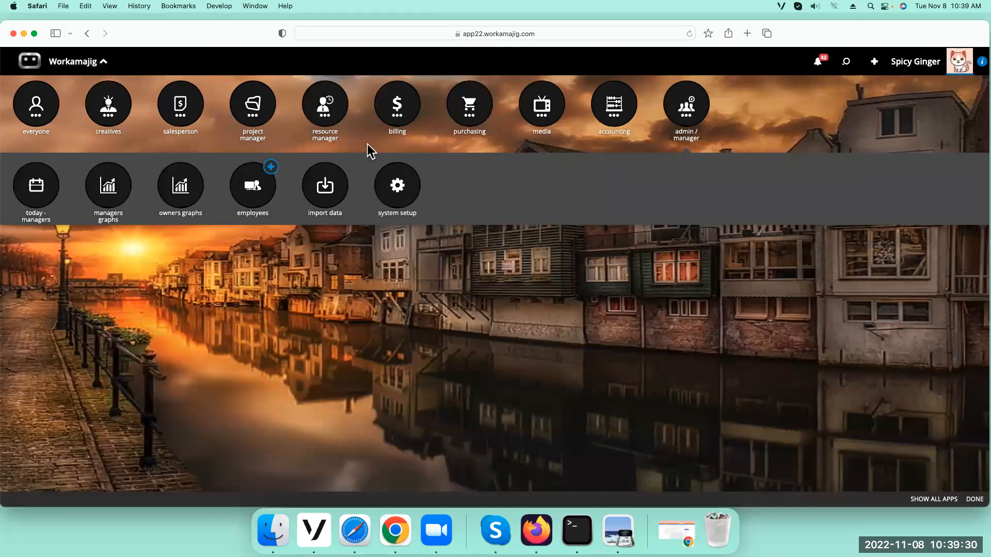
left_click(393, 108)
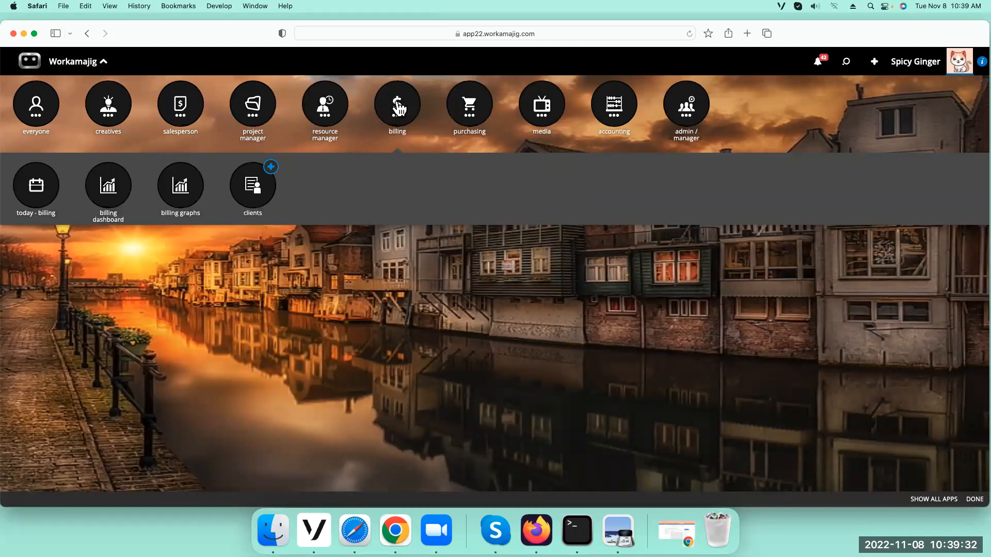
left_click(255, 202)
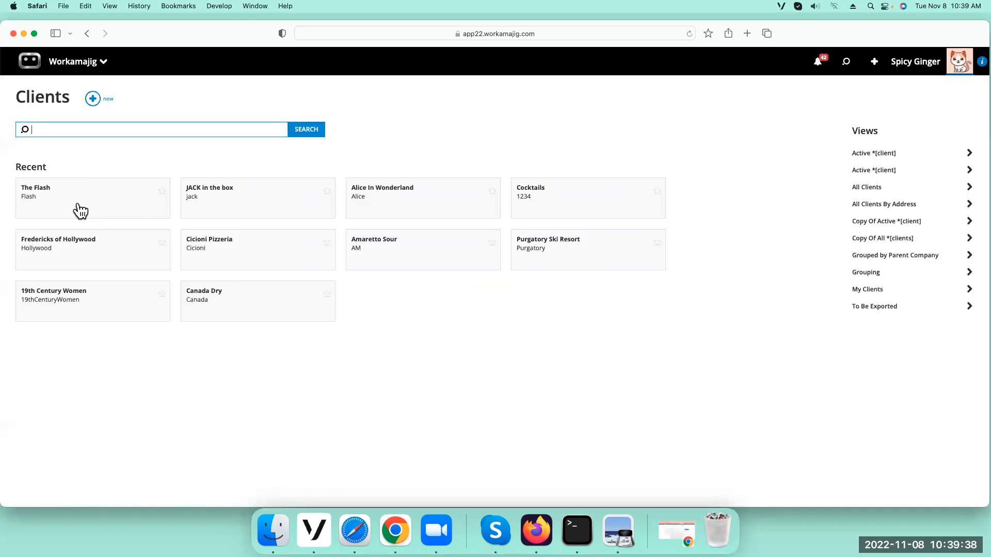
left_click(78, 209)
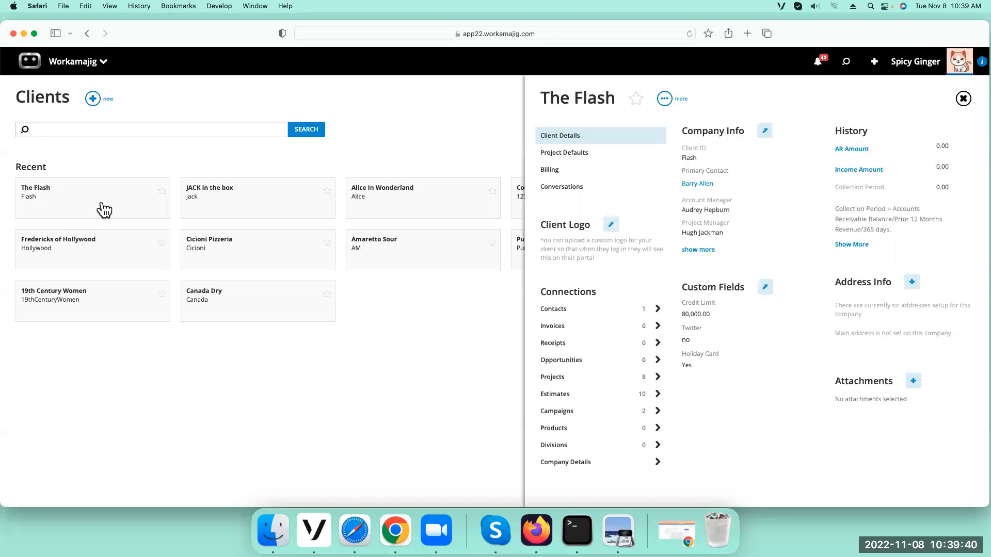
left_click(573, 176)
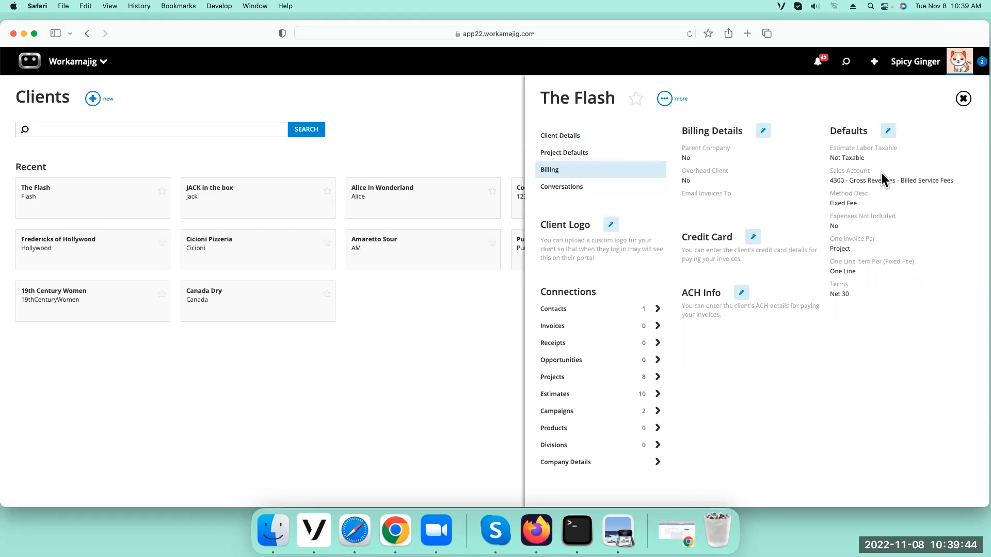
left_click(888, 131)
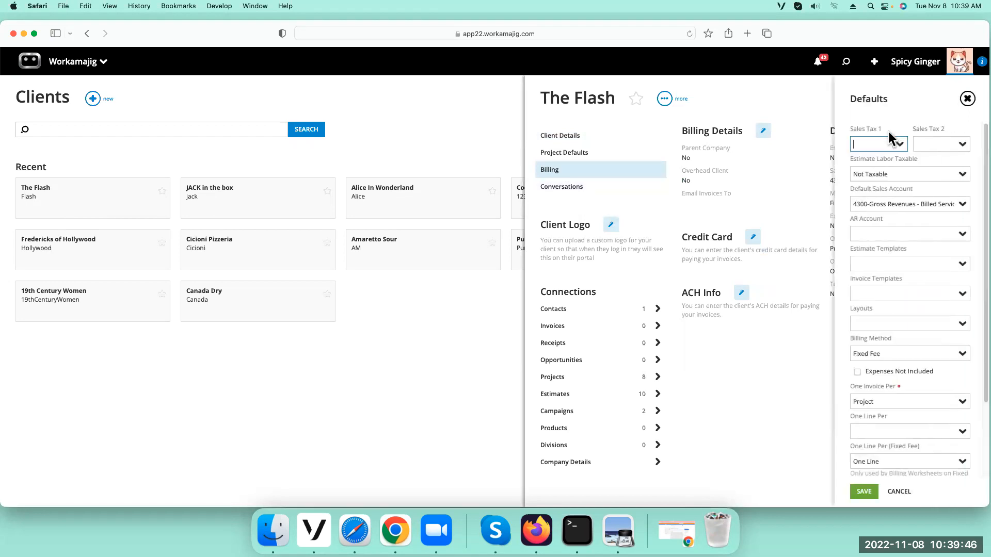
scroll(882, 163, "down", 2)
scroll(887, 160, "down", 3)
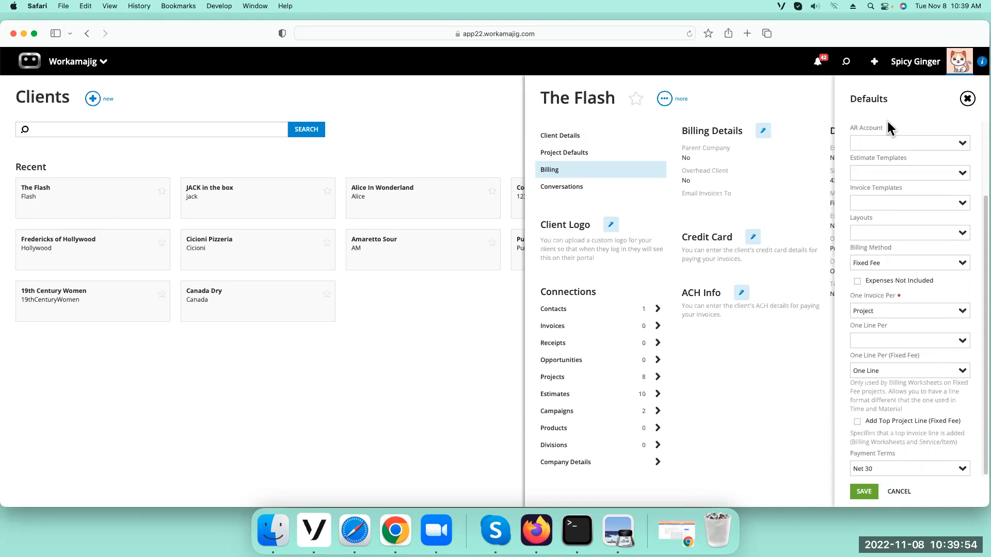
scroll(980, 217, "up", 3)
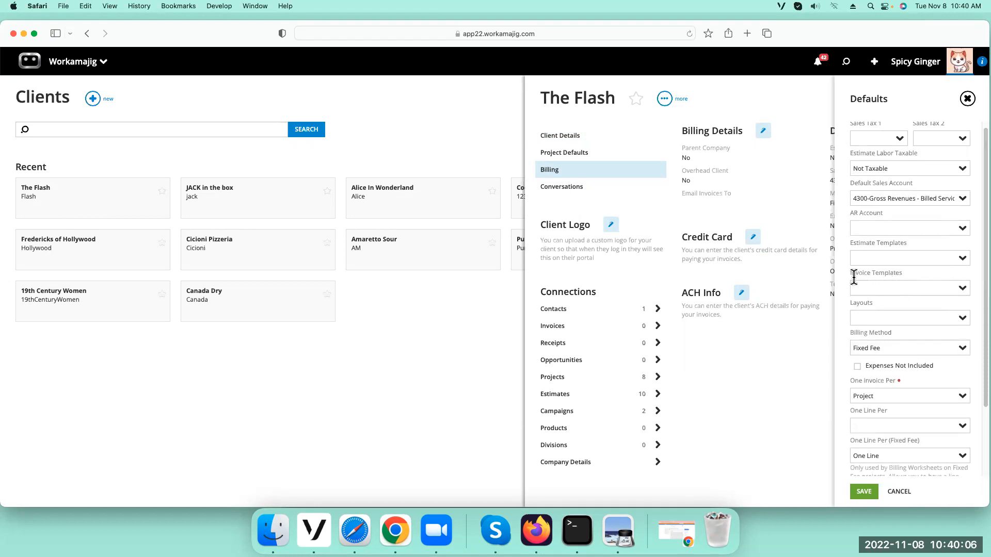
scroll(981, 279, "down", 3)
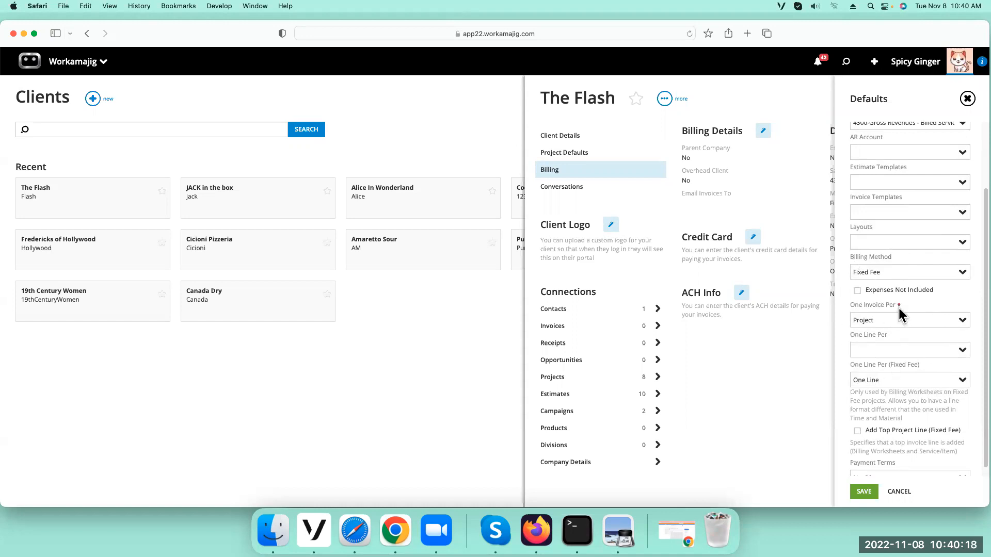
Step: Set the client's billing defaults to One Invoice Per Client and One Line Per Project
left_click(961, 318)
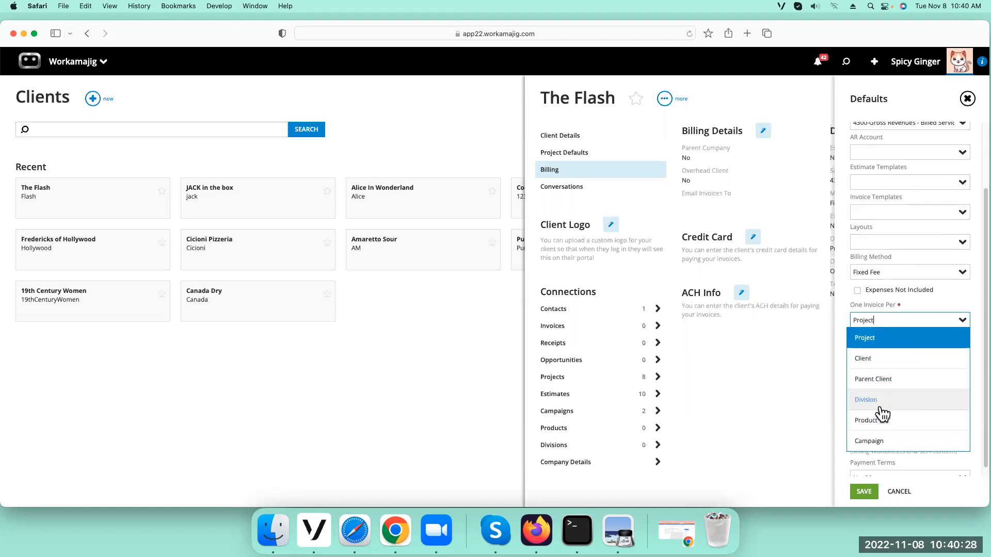
left_click(886, 369)
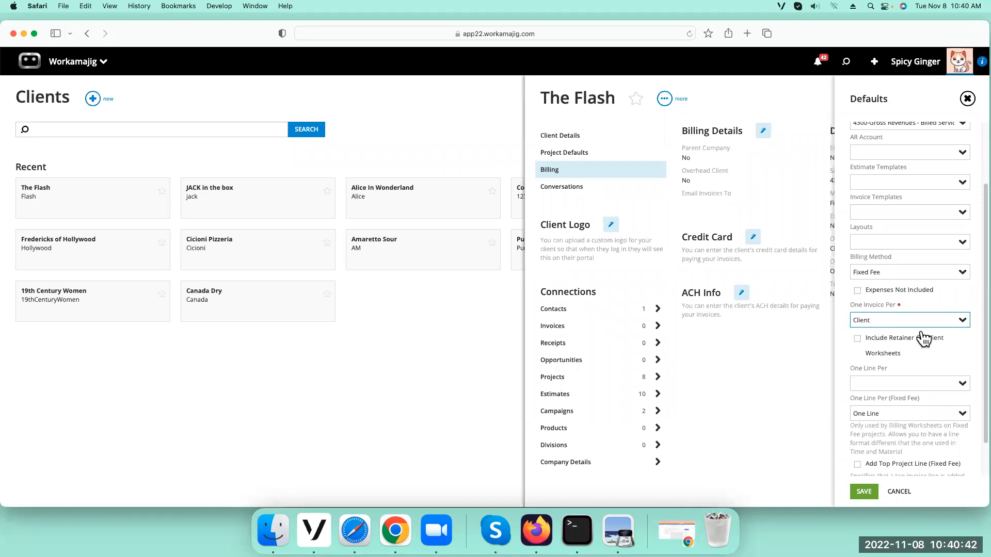
left_click(960, 386)
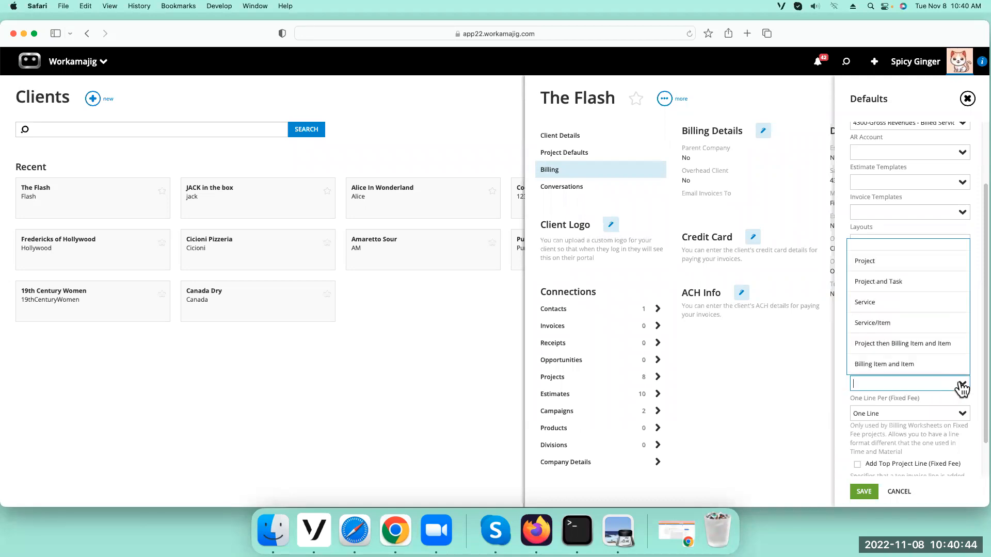
left_click(871, 261)
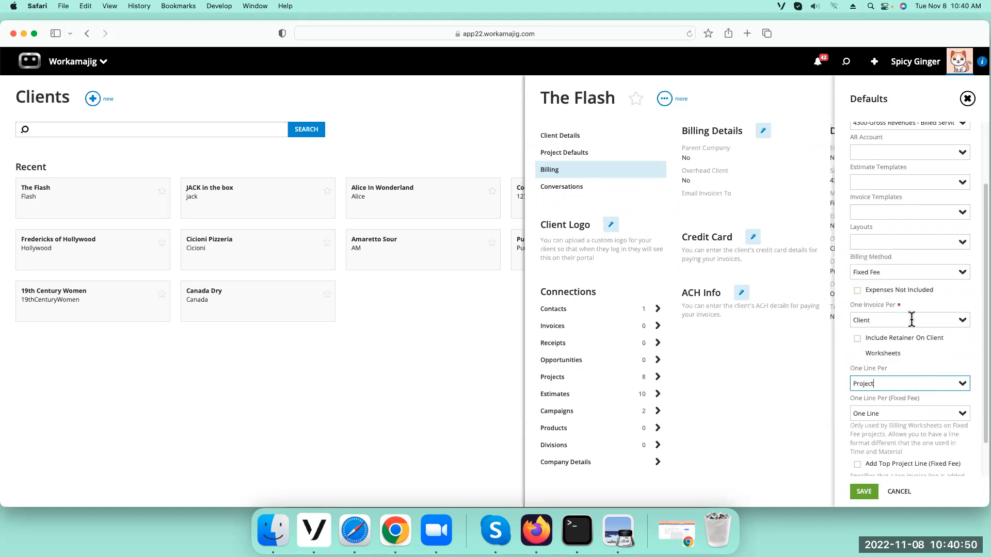
Step: Set One Line Per (Fixed Fee) to Service/Item with Add Top Project Line (Fixed Fee) enabled, save the defaults and close the client
scroll(937, 376, "down", 1)
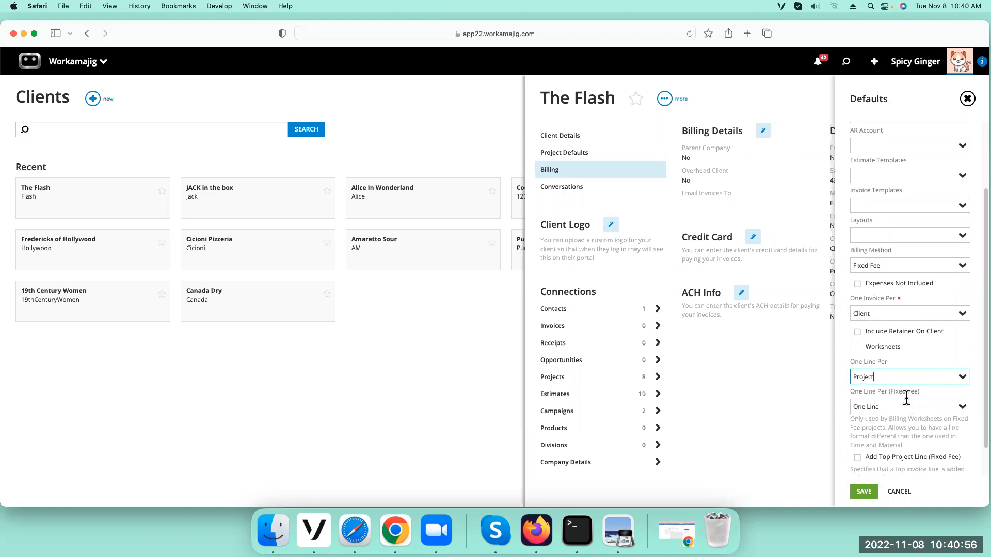
left_click(962, 408)
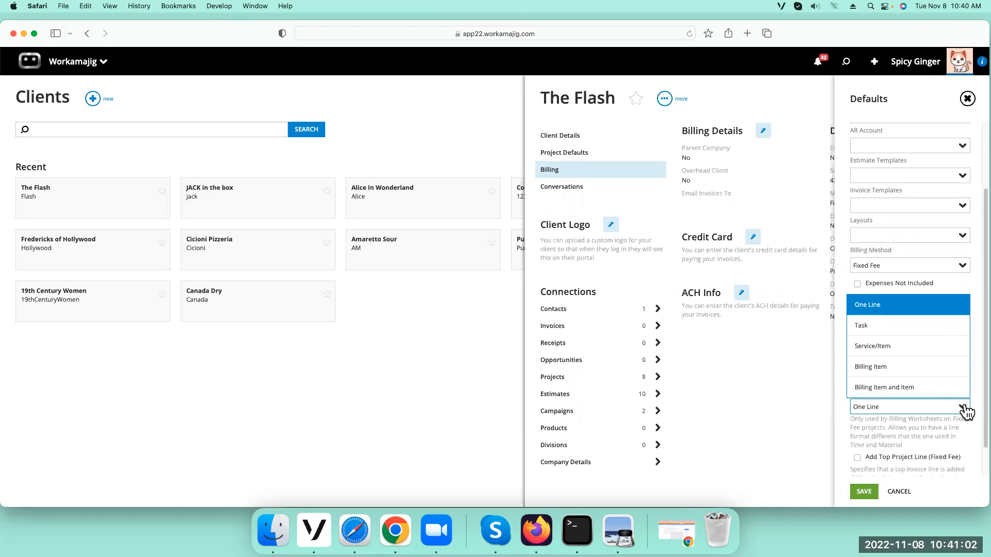
left_click(880, 354)
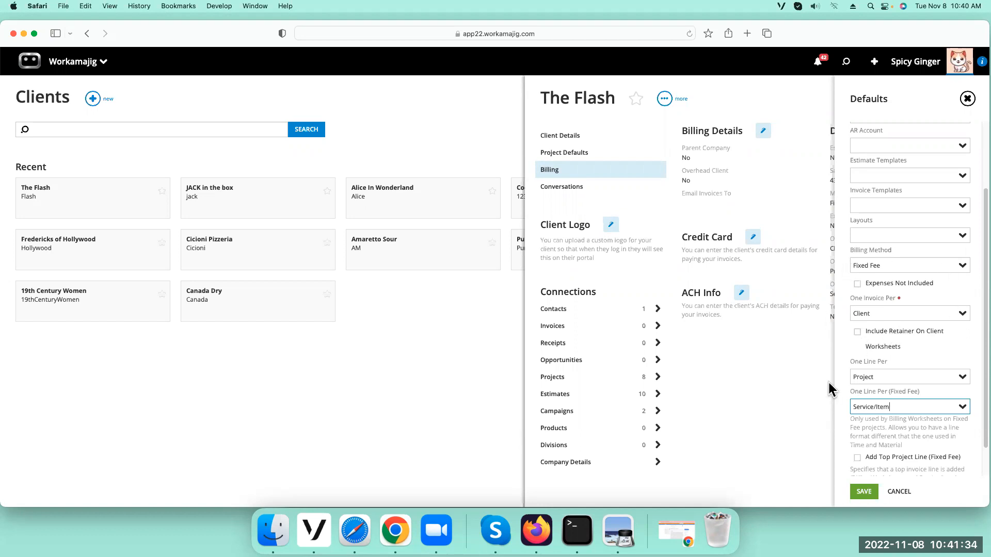
scroll(979, 423, "down", 3)
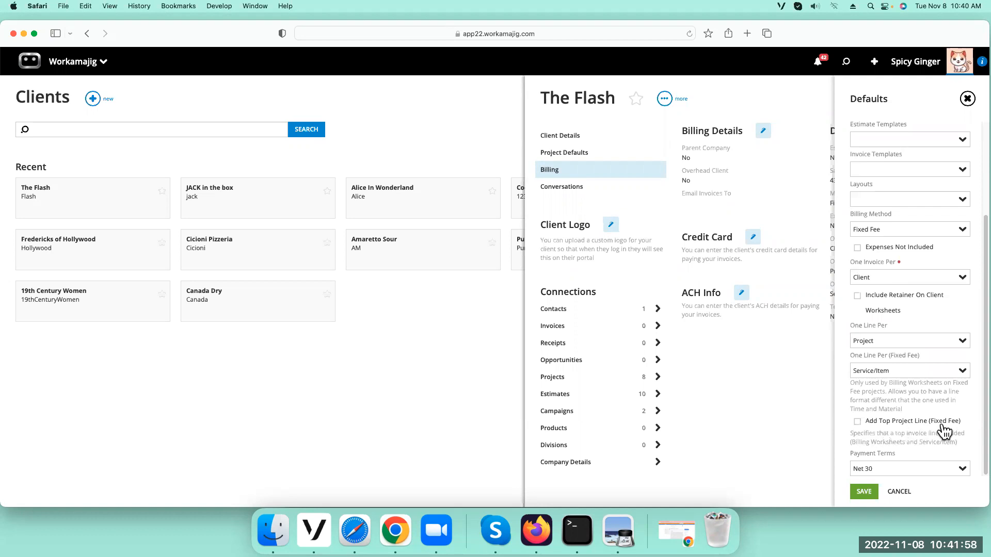
left_click(861, 422)
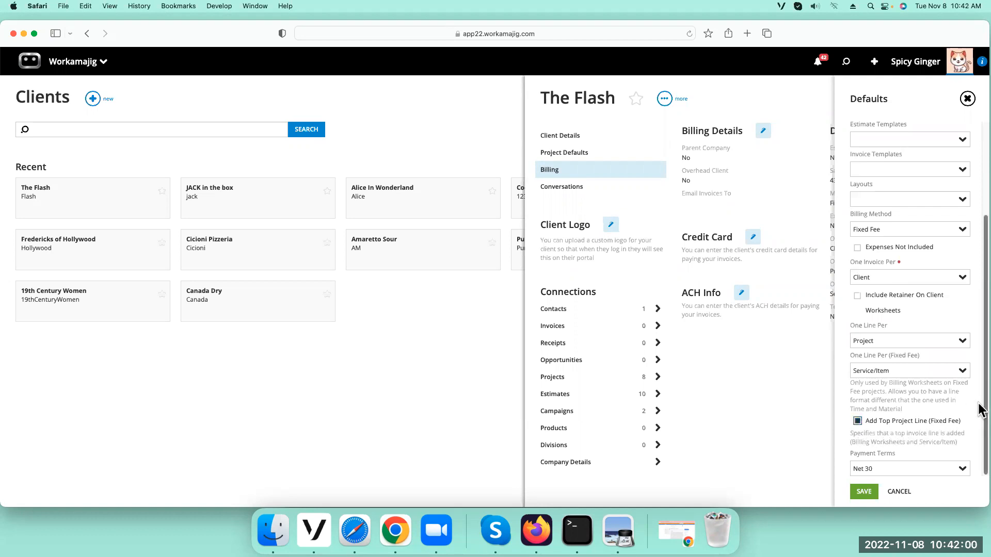
left_click(864, 493)
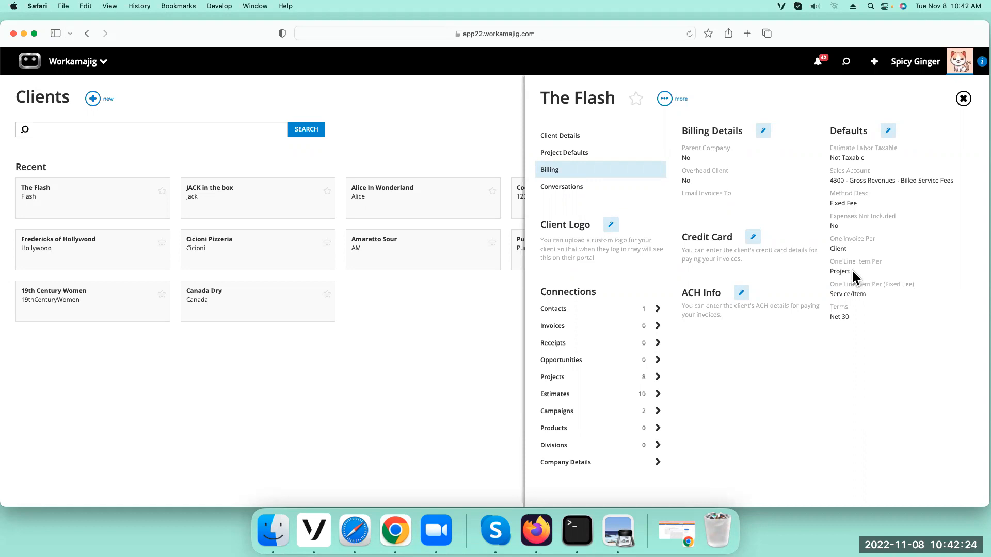
left_click(963, 99)
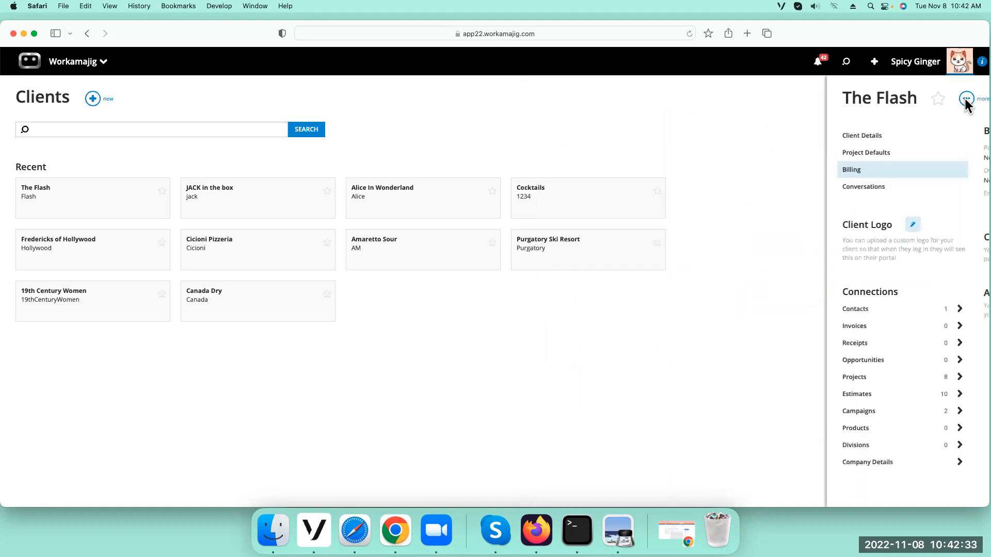
Step: Review the billing schedule in the settings of project 22-flash-0001 - Electric Skates FF with Schedule, and close the settings
left_click(92, 62)
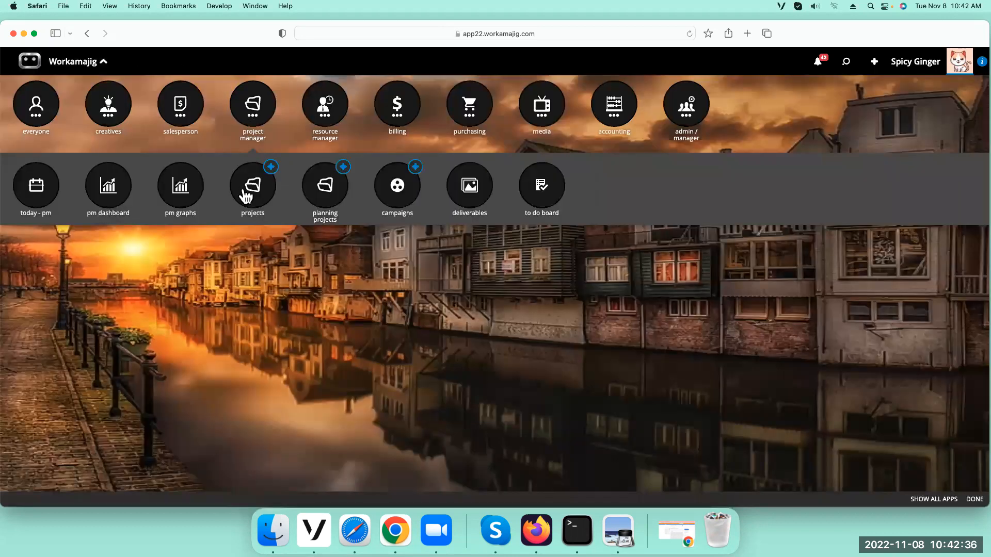
left_click(245, 192)
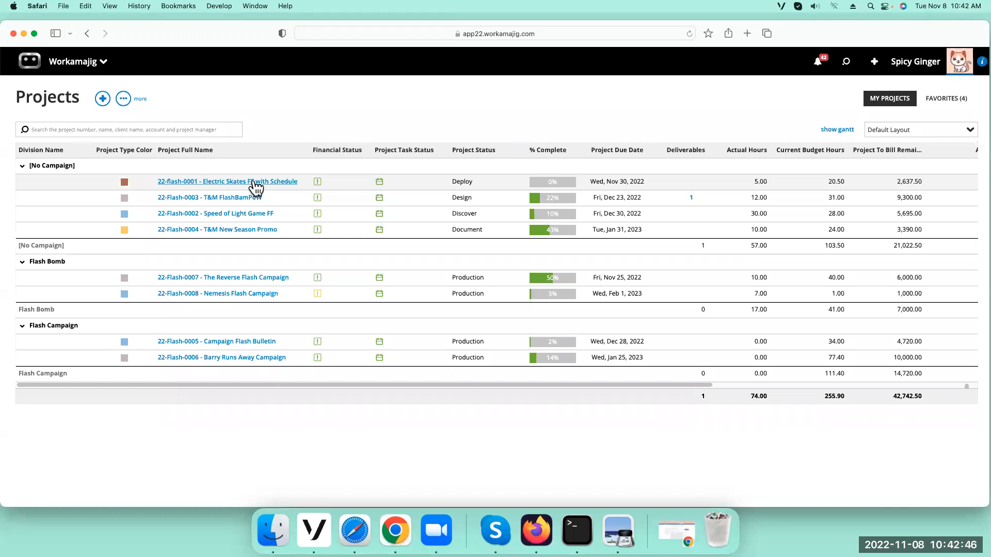
left_click(252, 182)
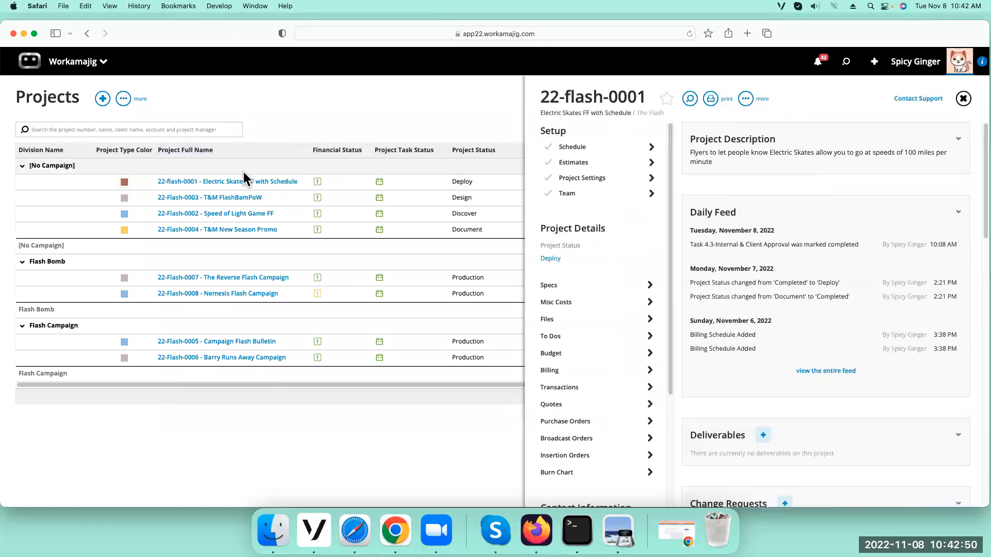
left_click(595, 178)
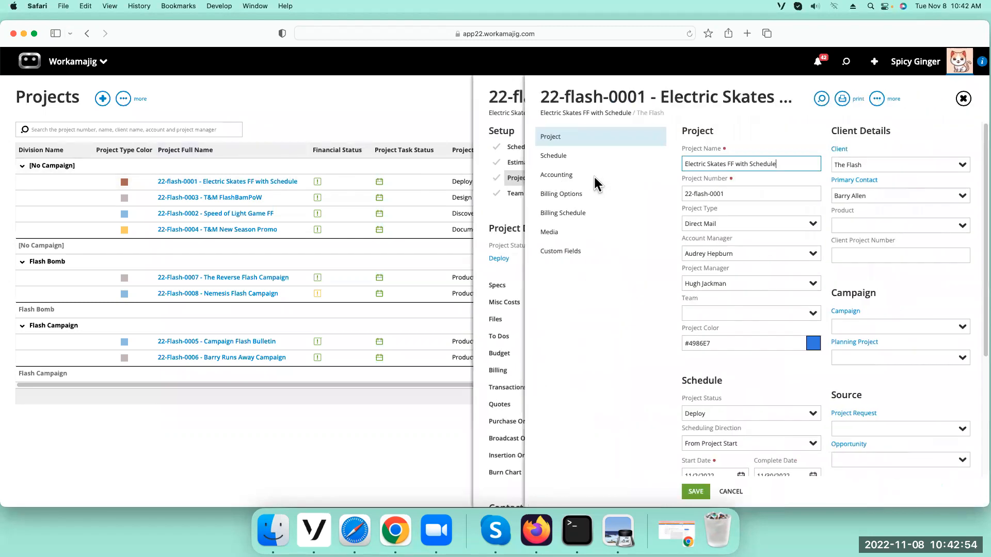
left_click(587, 220)
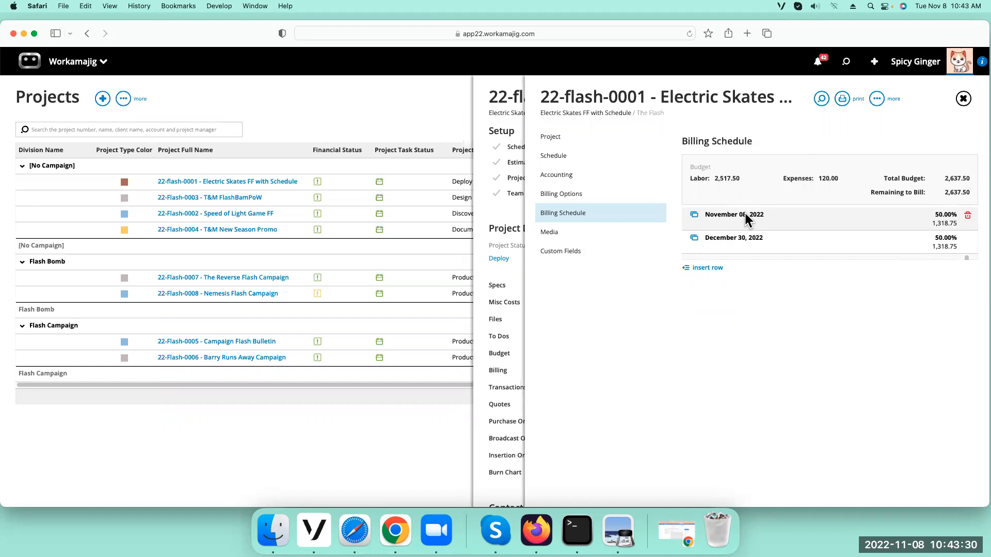
left_click(963, 99)
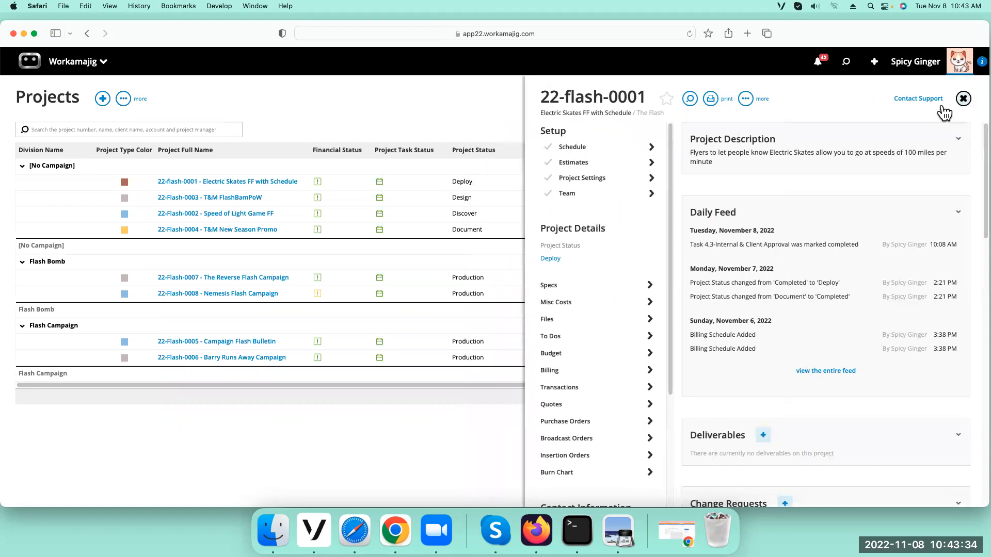
Step: Examine the Account Manager assignment in the settings of project 22-flash-0001, and close the settings and the project
left_click(589, 180)
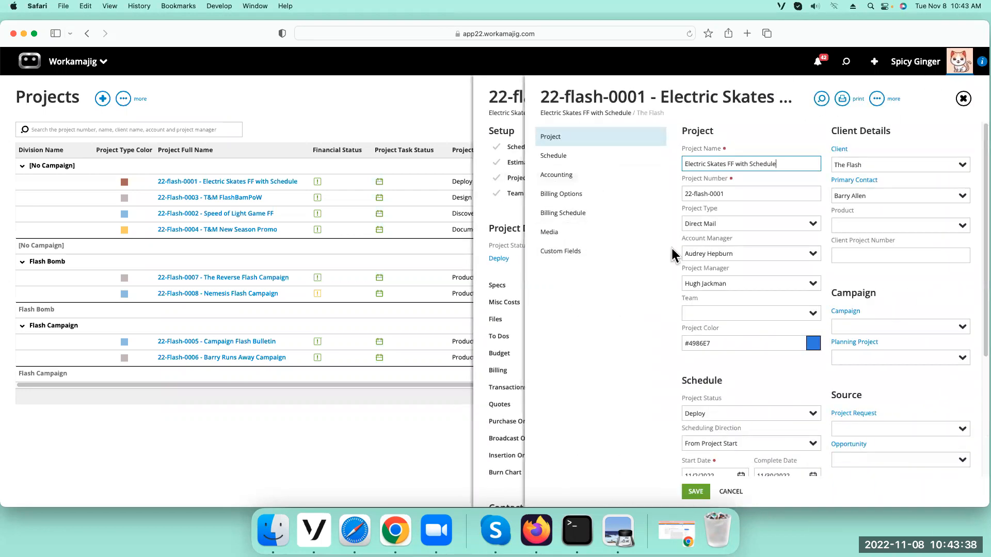
left_click(689, 247)
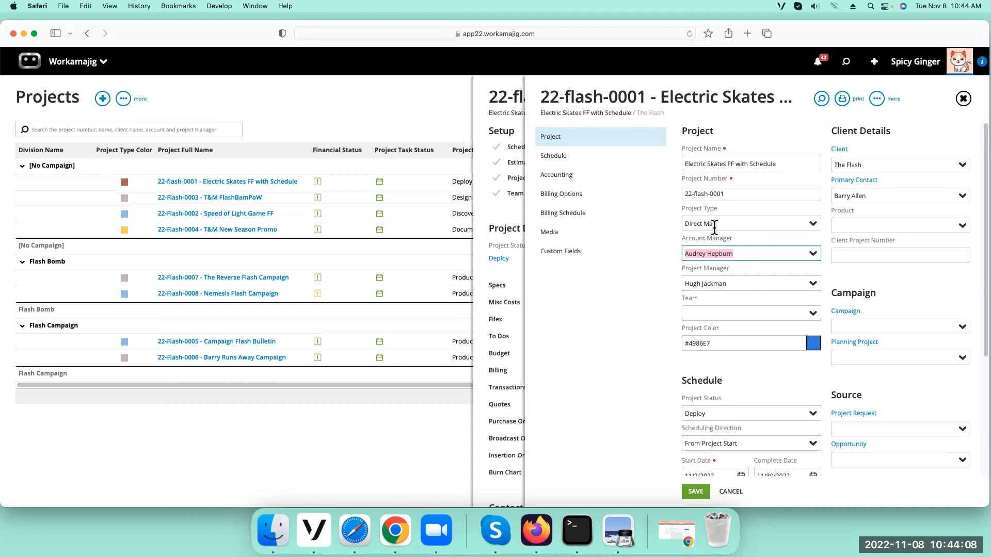
left_click(963, 101)
left_click(963, 99)
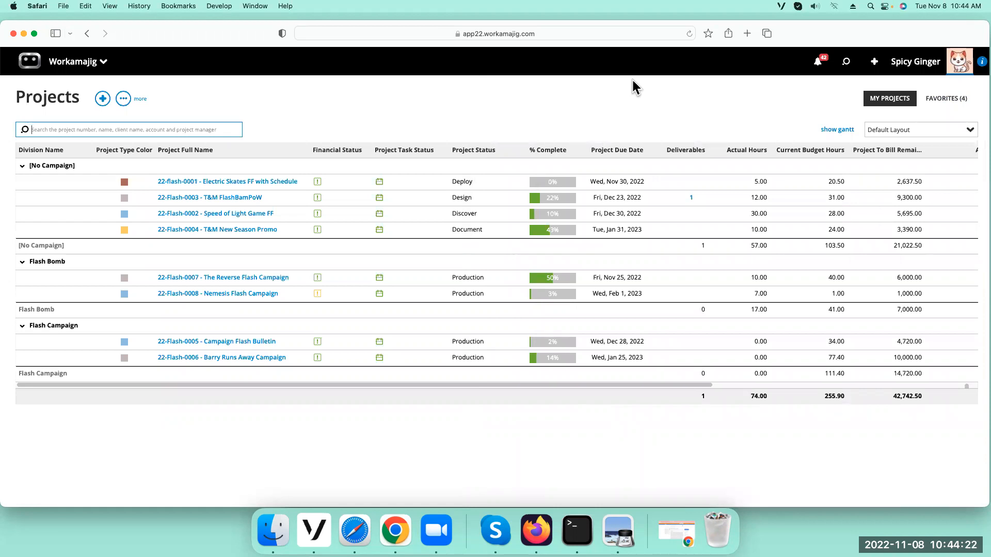
Step: Open the Campaigns list from the project manager apps
left_click(88, 63)
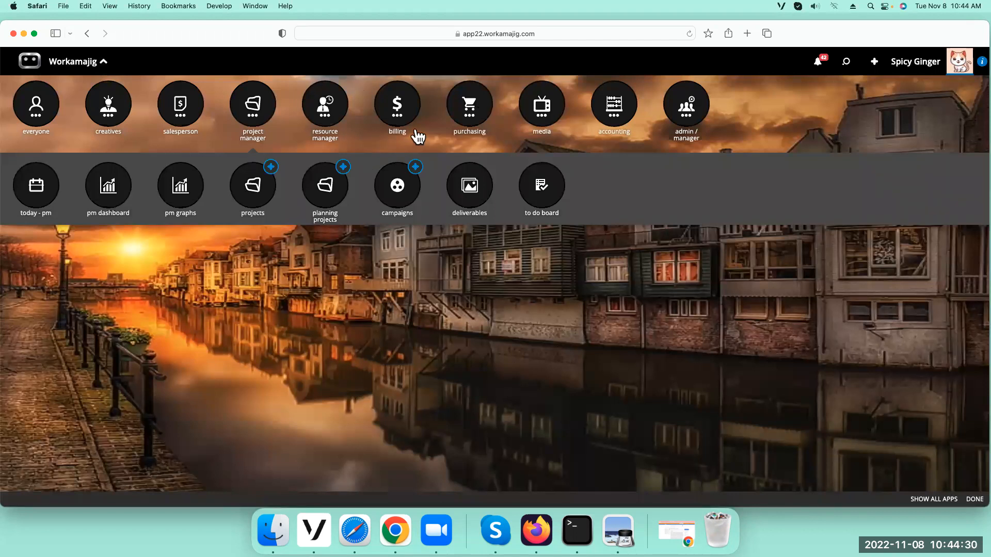
left_click(247, 114)
left_click(248, 114)
left_click(396, 192)
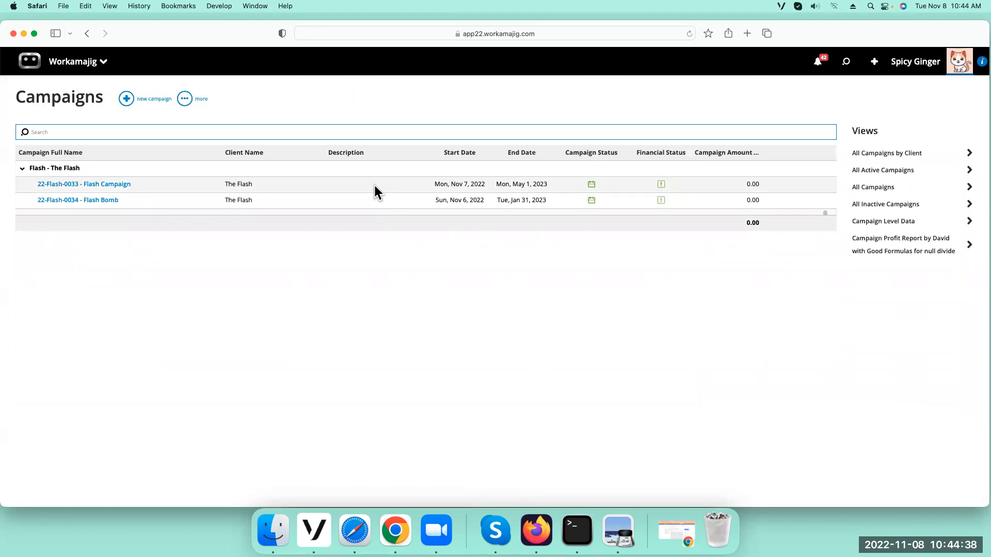
Step: Review the Bill By options in the settings of campaign 22-Flash-0033 - Flash Campaign, and close the settings and the campaign
left_click(110, 183)
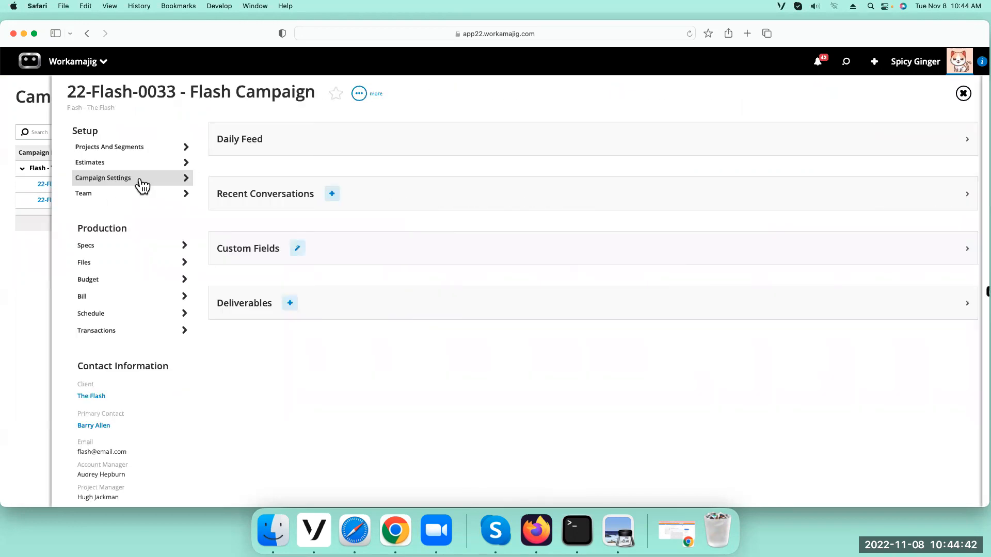
left_click(141, 179)
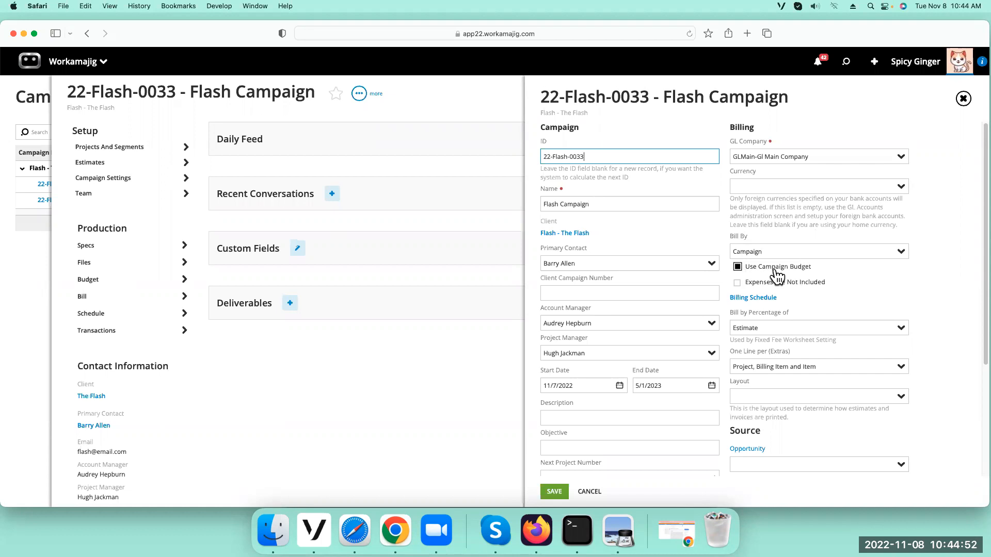
left_click(898, 256)
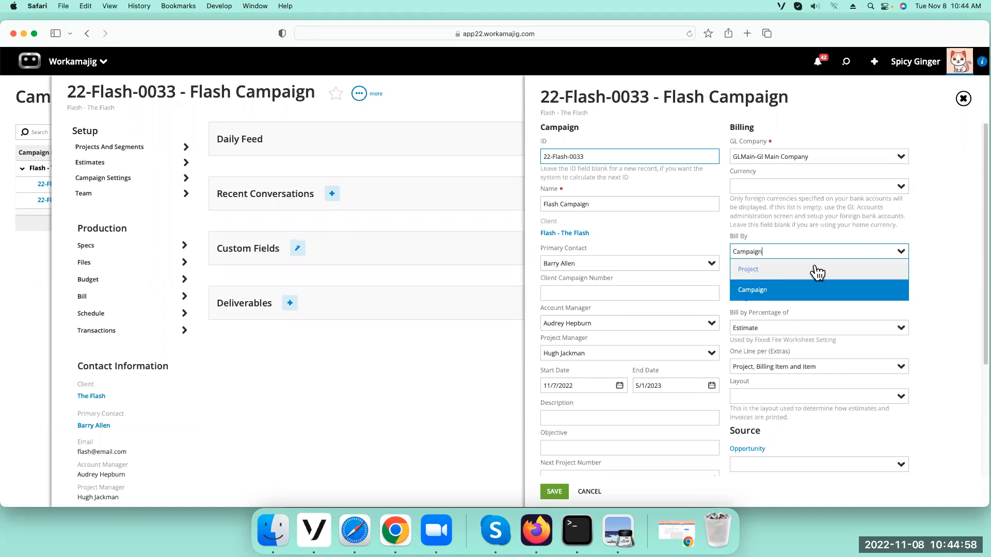
left_click(933, 254)
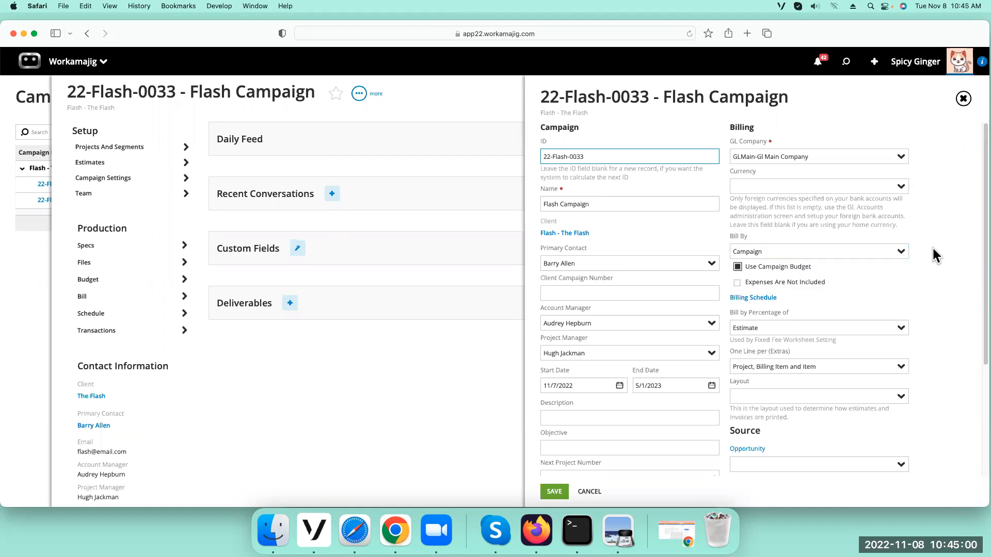
left_click(963, 99)
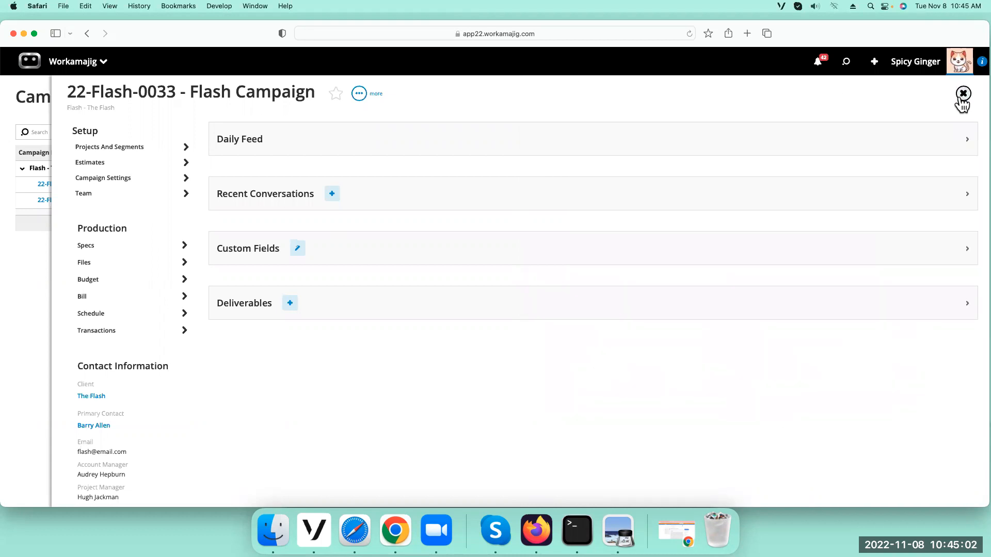
left_click(963, 95)
Step: Open the settings of campaign 22-Flash-0034 - Flash Bomb and switch Use Campaign Budget on and back off to compare the billing fields
left_click(98, 200)
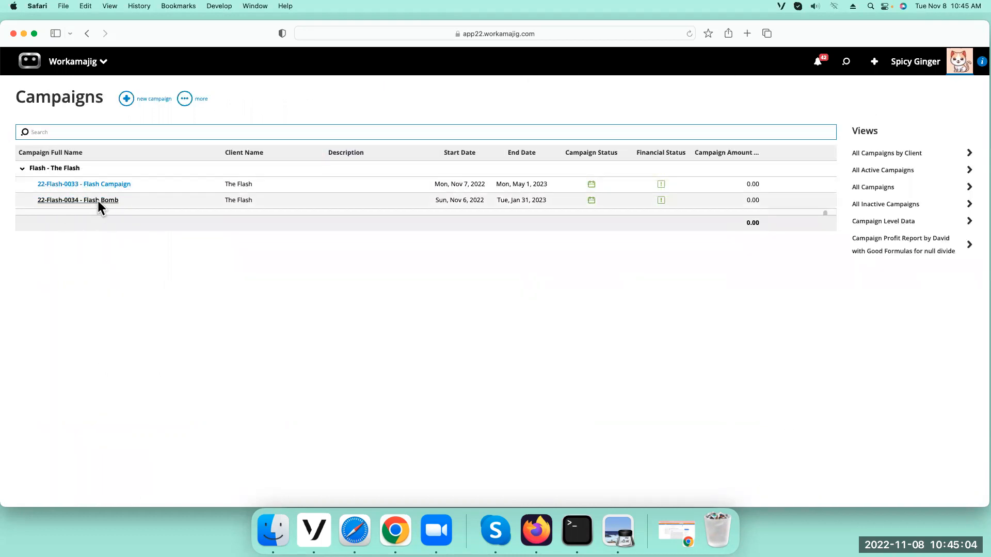
left_click(127, 179)
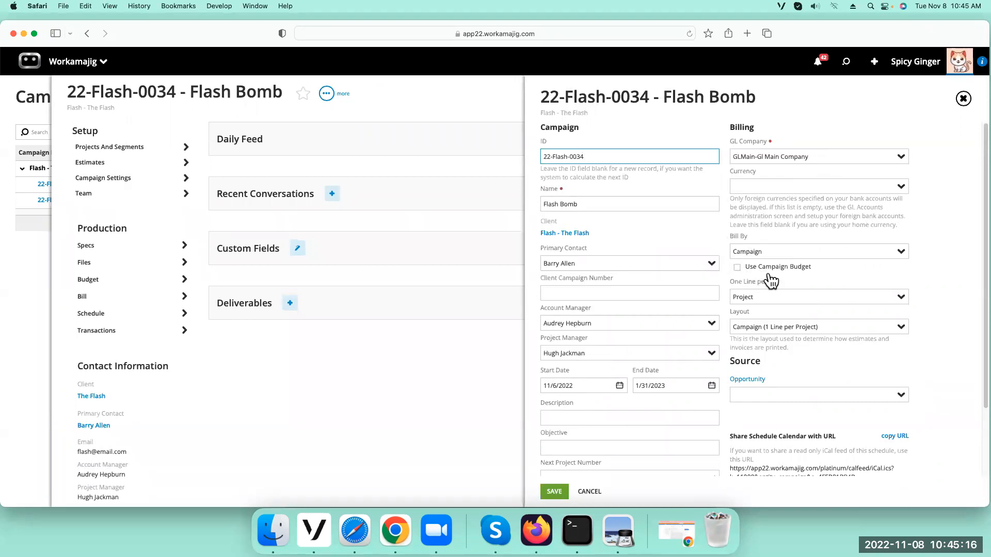
left_click(737, 268)
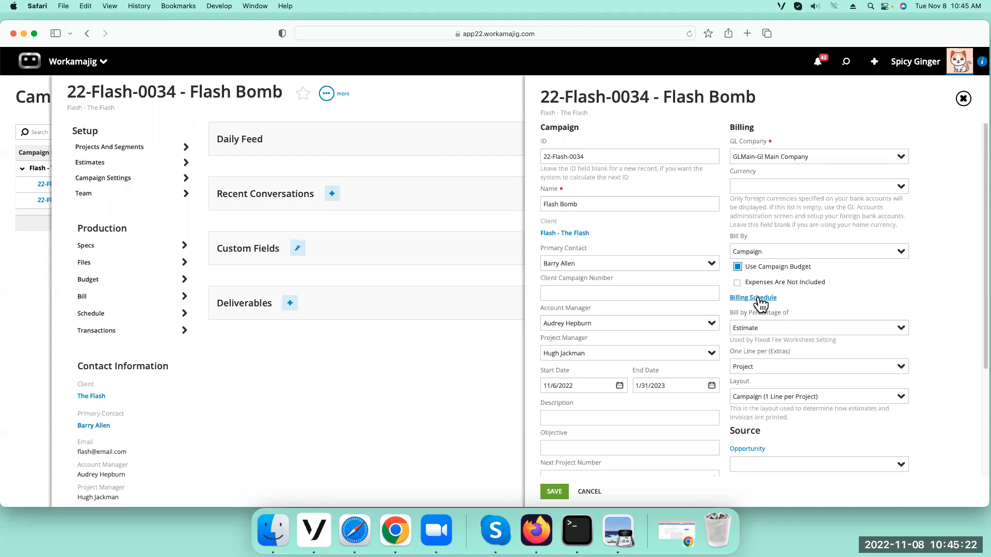
left_click(737, 267)
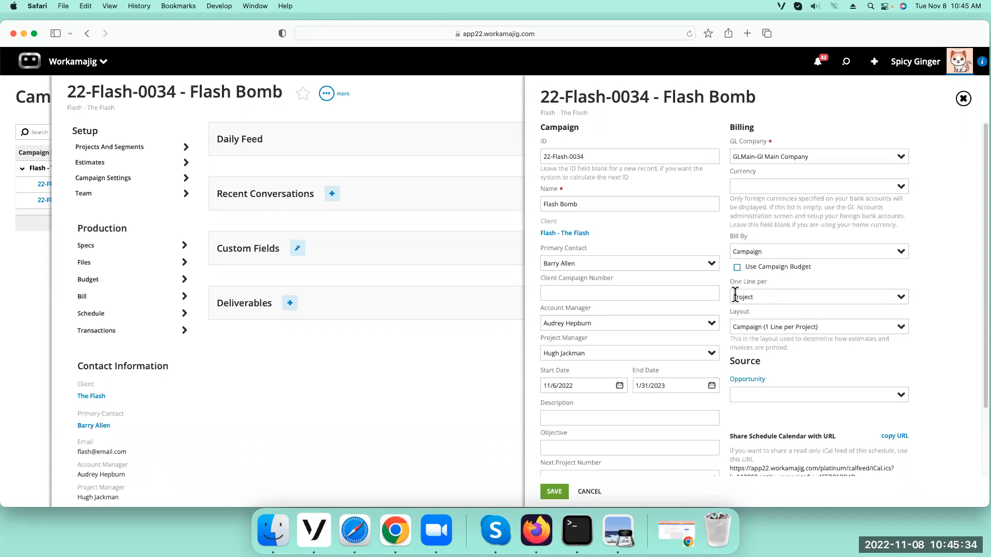
Step: Review the One Line per options of the Flash Bomb campaign, then save its settings and close the campaign
left_click(900, 298)
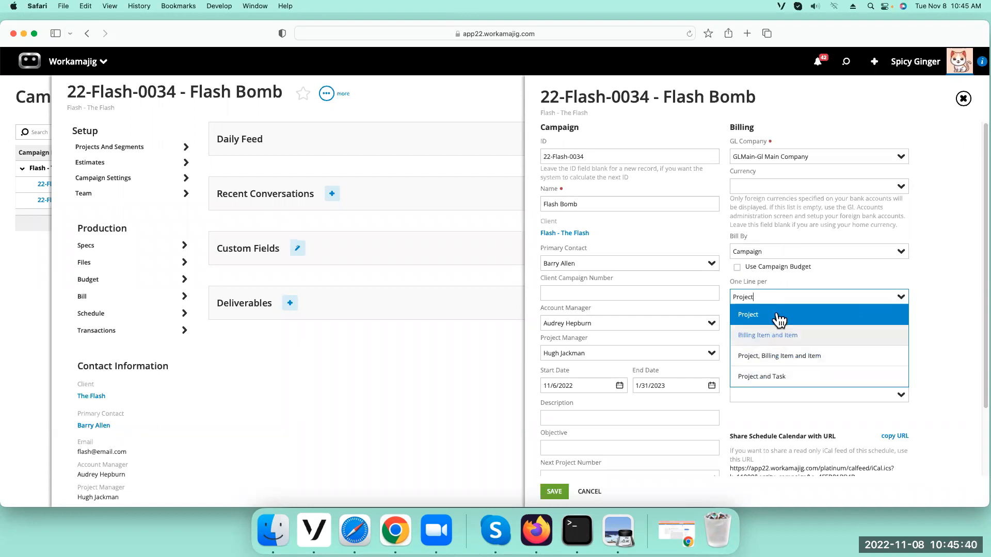
left_click(782, 280)
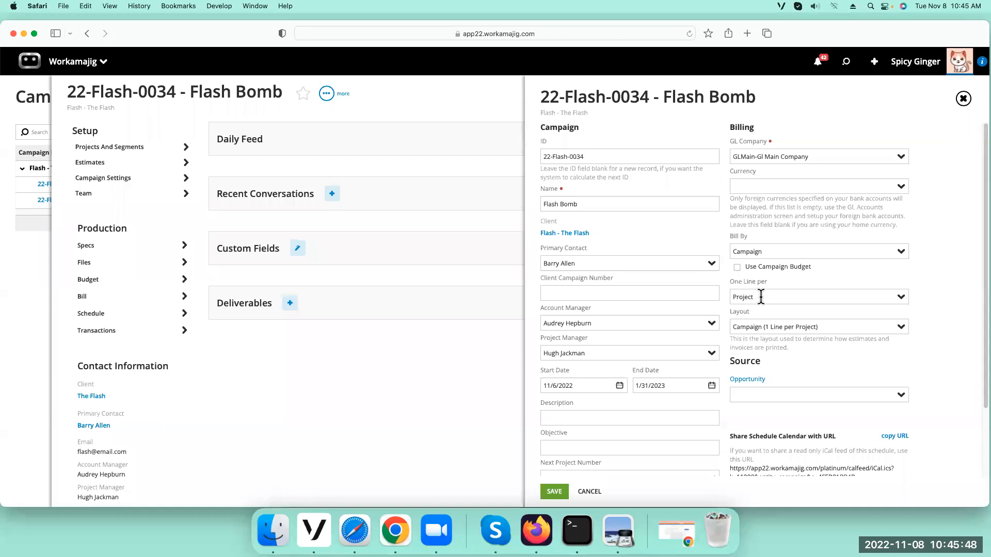
left_click(962, 99)
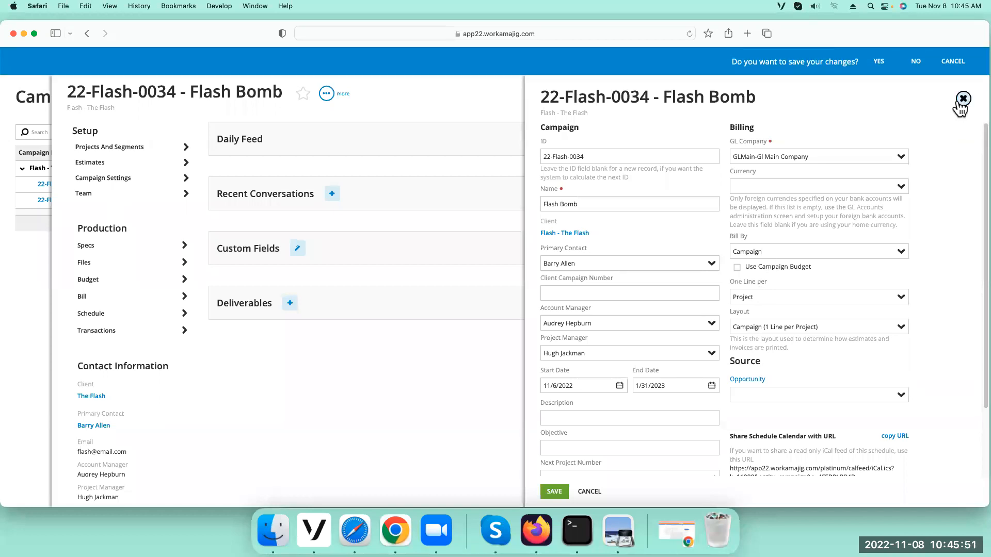
left_click(879, 66)
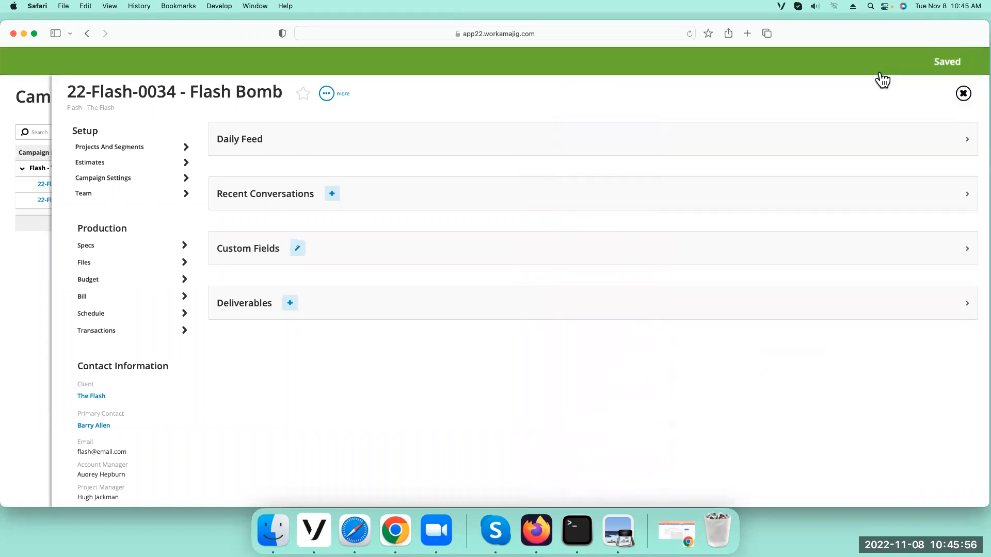
left_click(962, 93)
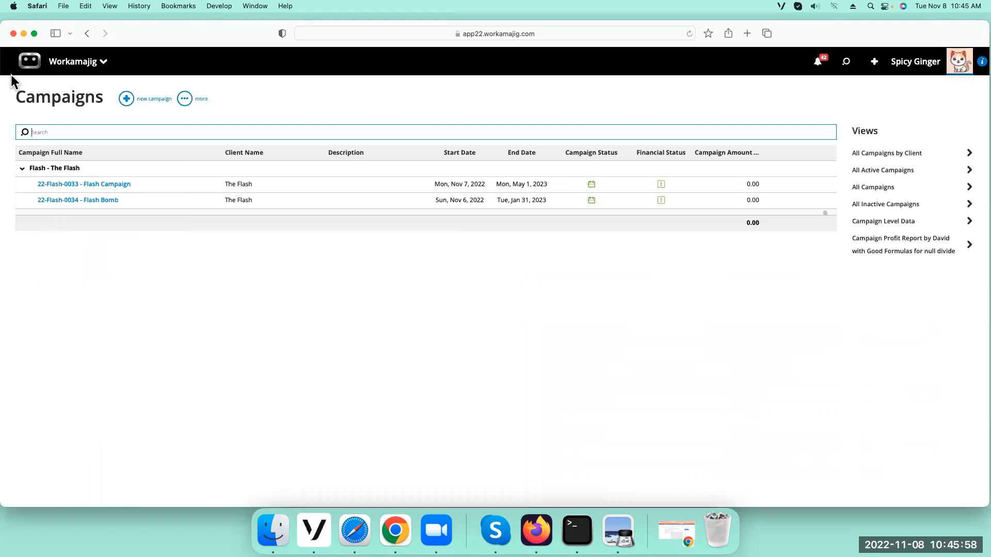
Step: Open the Today - Billing page from the billing apps and bring up the Generate Worksheets form
left_click(77, 64)
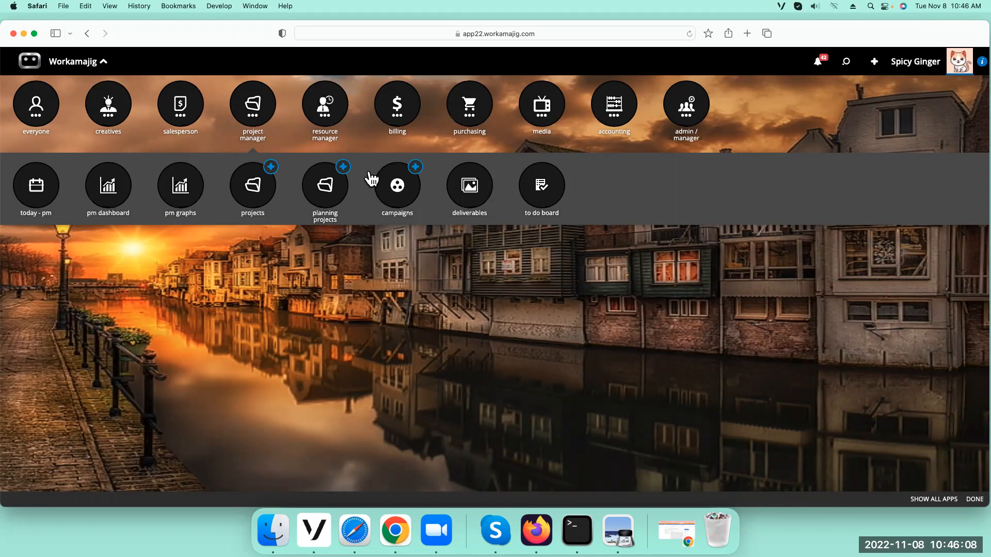
left_click(395, 120)
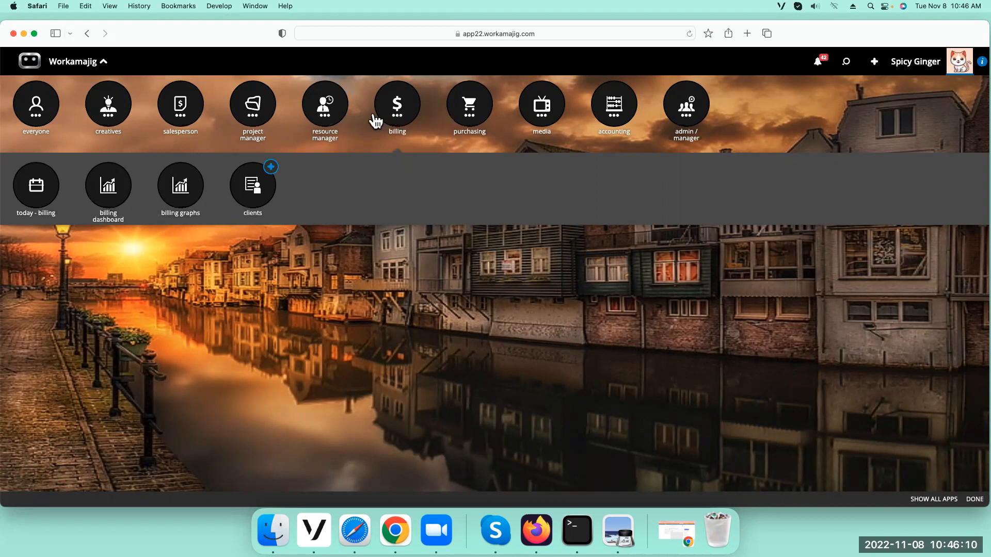
left_click(34, 203)
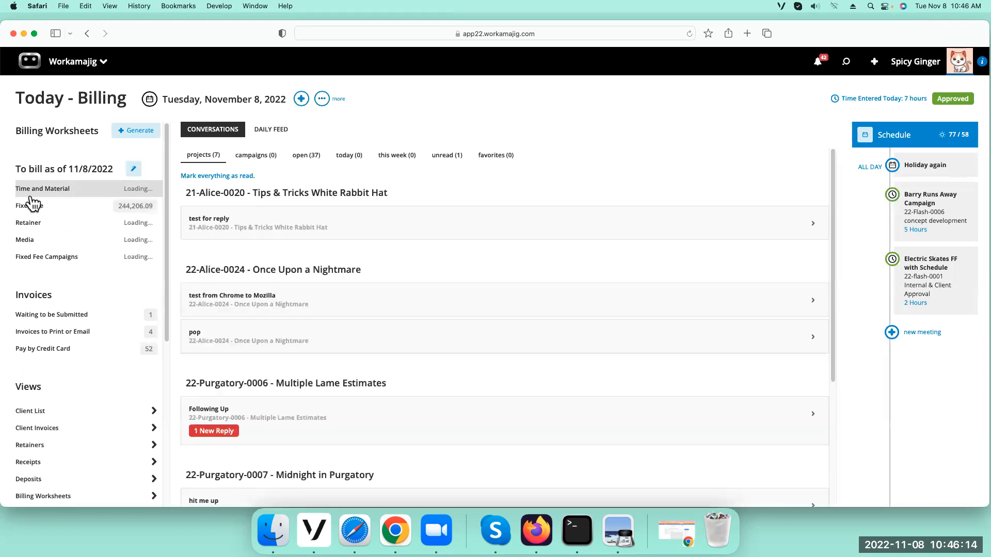
left_click(138, 133)
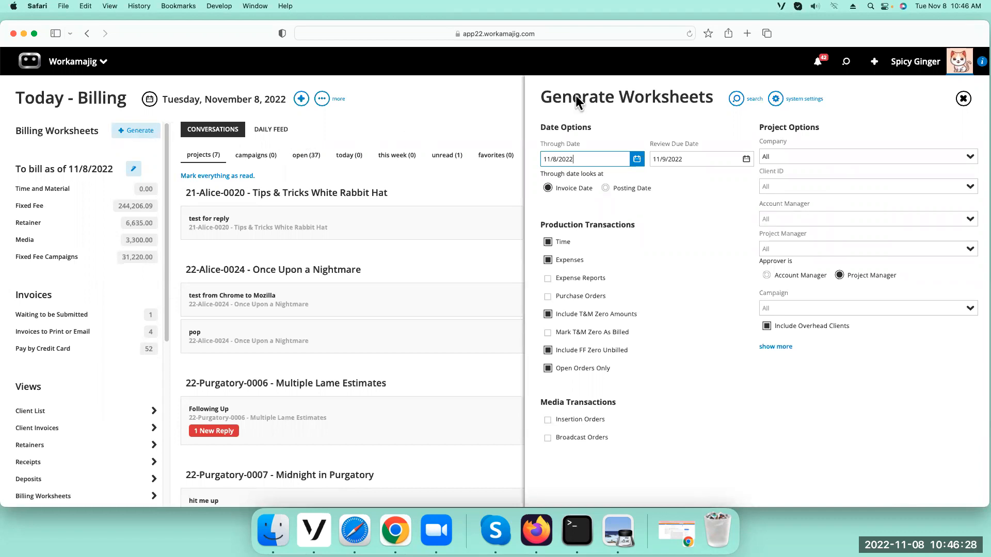
Step: Set the Review Due Date to 11/10/2022 and turn off Open Orders Only for the worksheets being generated
left_click(547, 367)
left_click(746, 159)
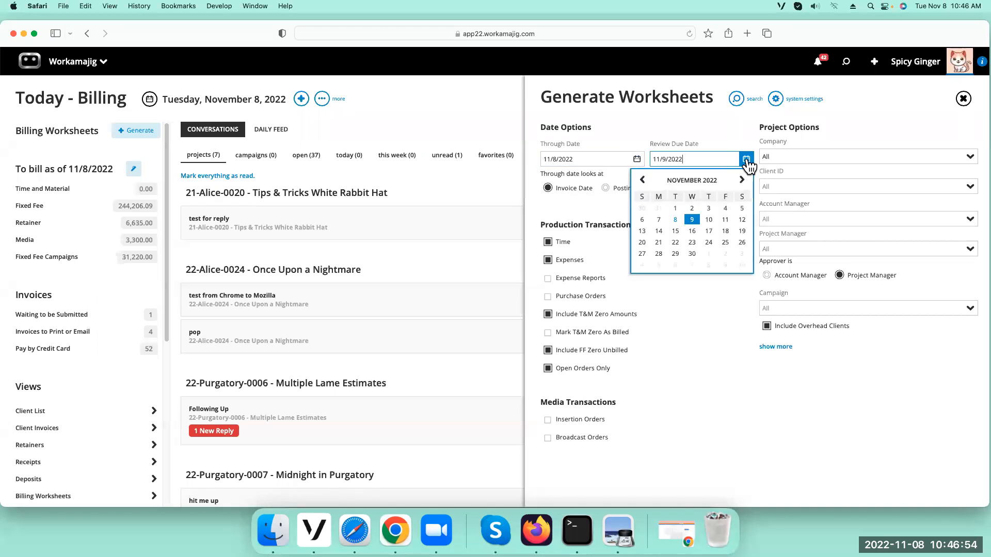
left_click(709, 221)
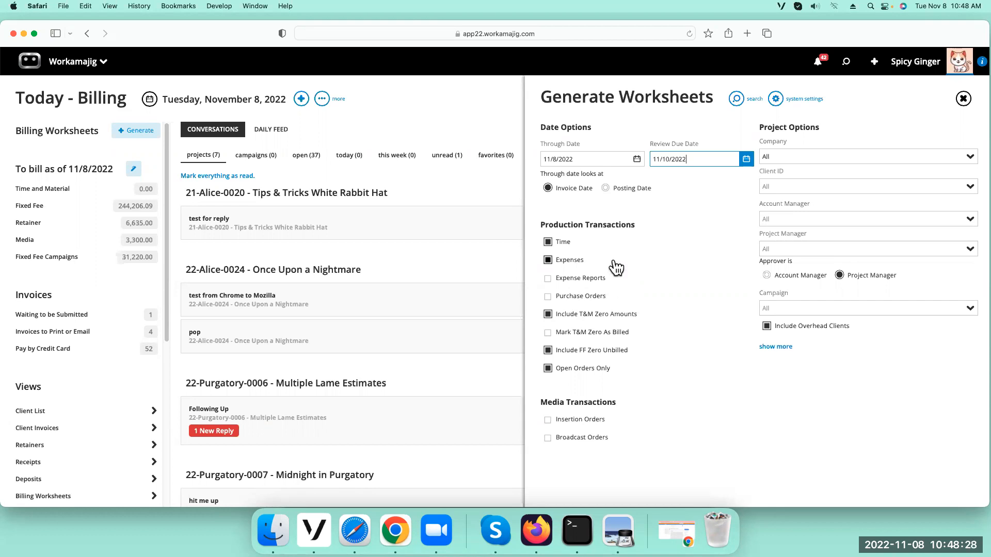
left_click(547, 369)
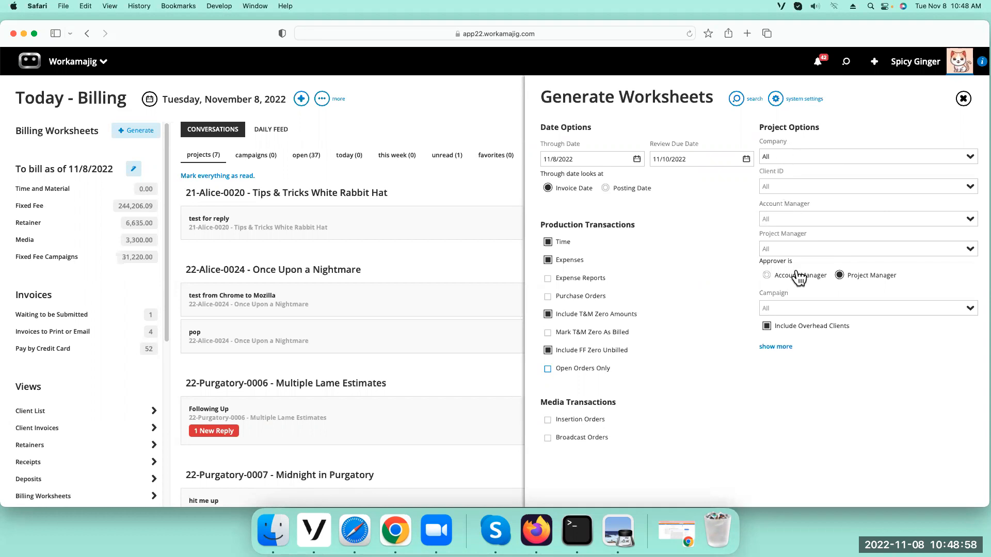
Step: Limit the worksheets to client Flash-The Flash, try Account Manager as approver and return the choice to Project Manager
left_click(970, 186)
type("flash")
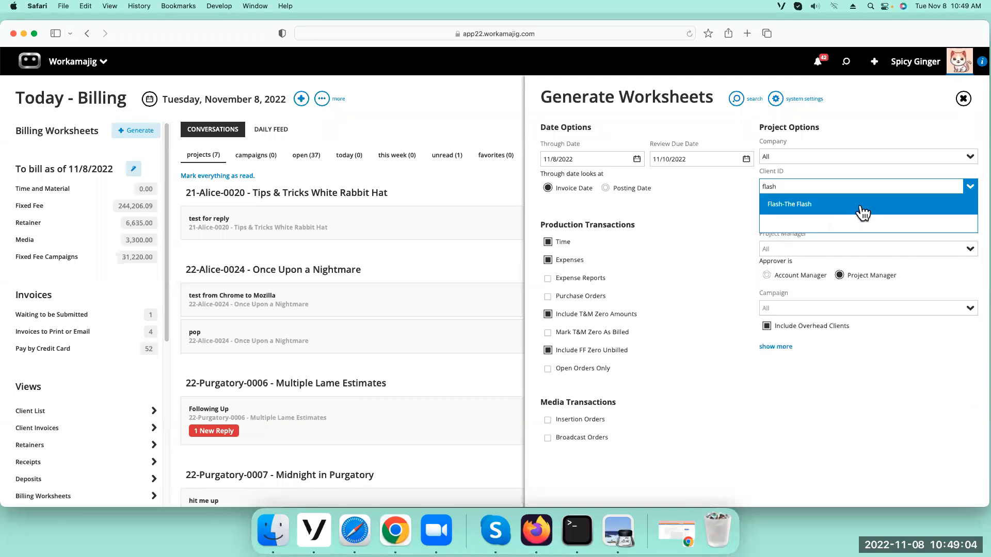
left_click(860, 205)
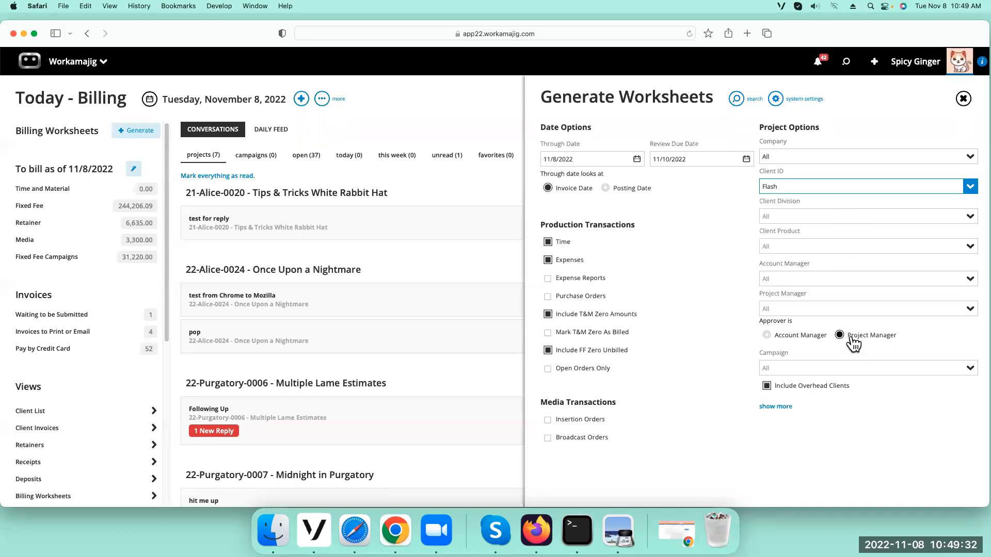
left_click(768, 335)
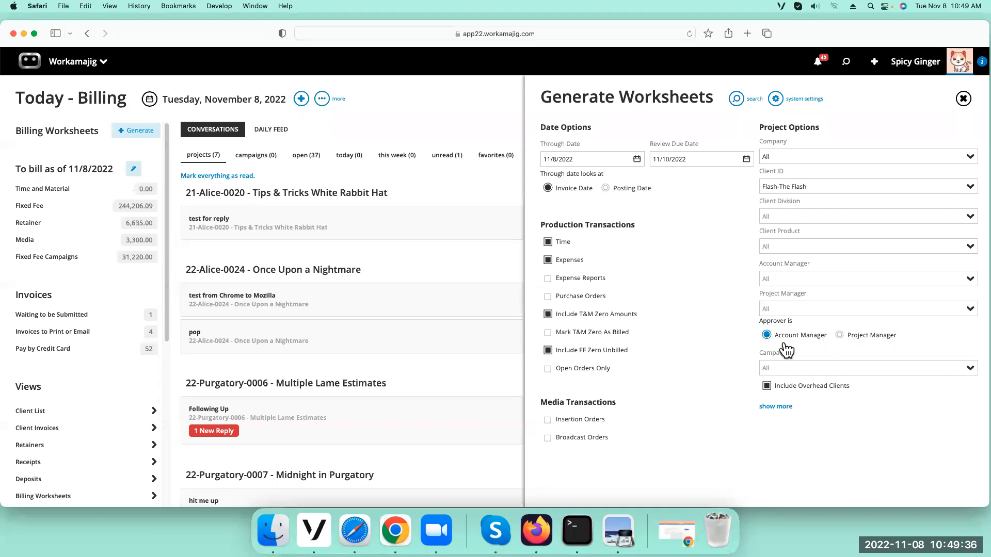
left_click(840, 336)
left_click(967, 372)
Step: In the worksheet system settings for Company Defaults, set Days to review a worksheet to 2, disable Open Orders Only, save and close
left_click(776, 102)
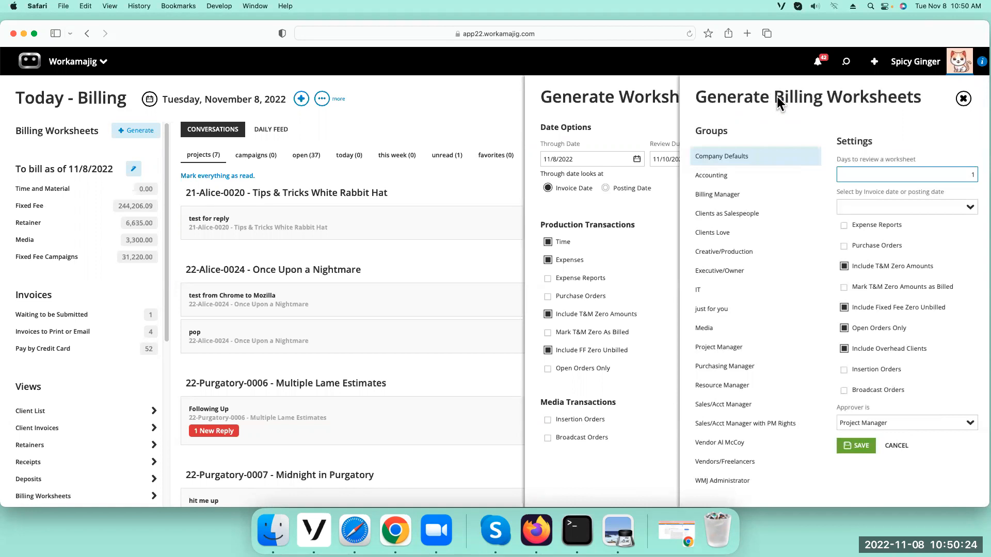
key("BackSpace")
type("2")
left_click(962, 204)
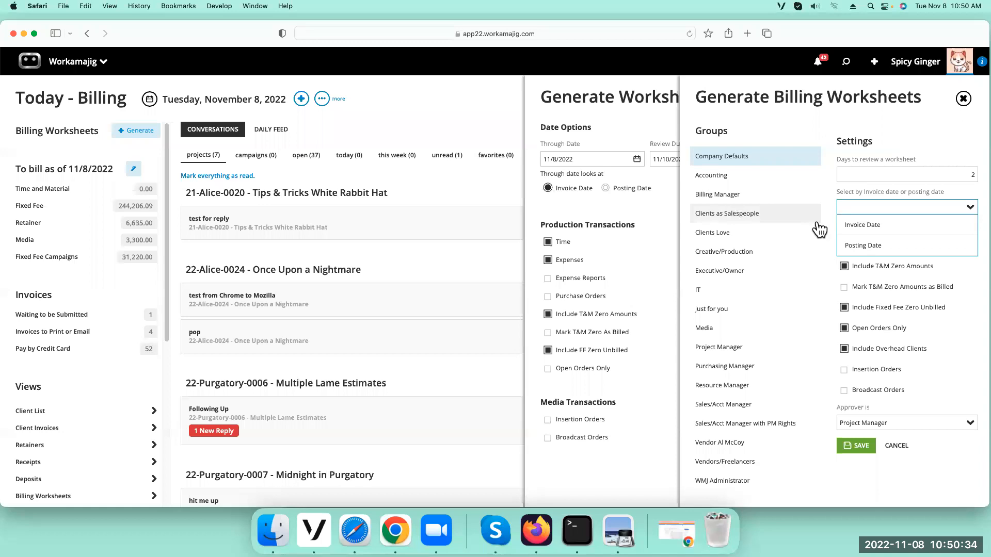
left_click(973, 326)
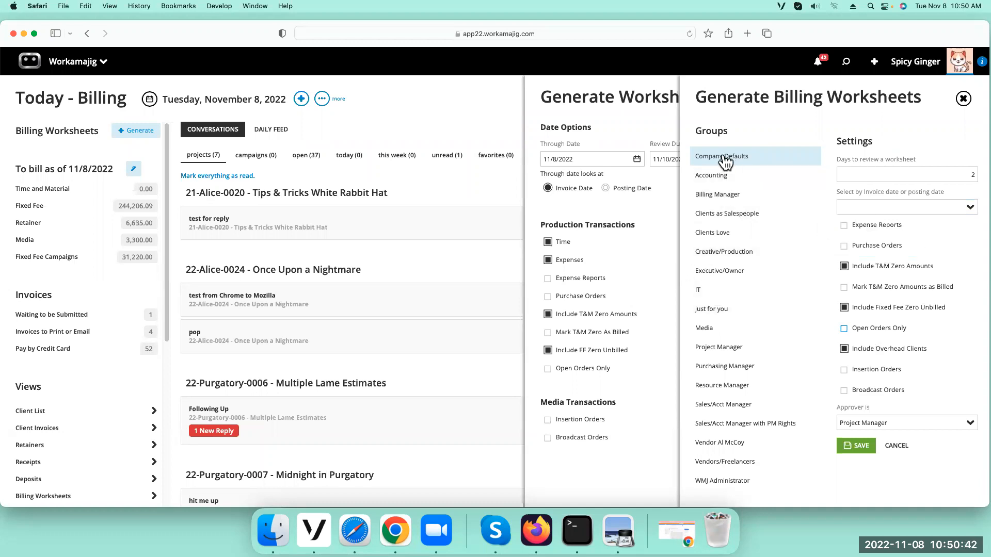
left_click(856, 447)
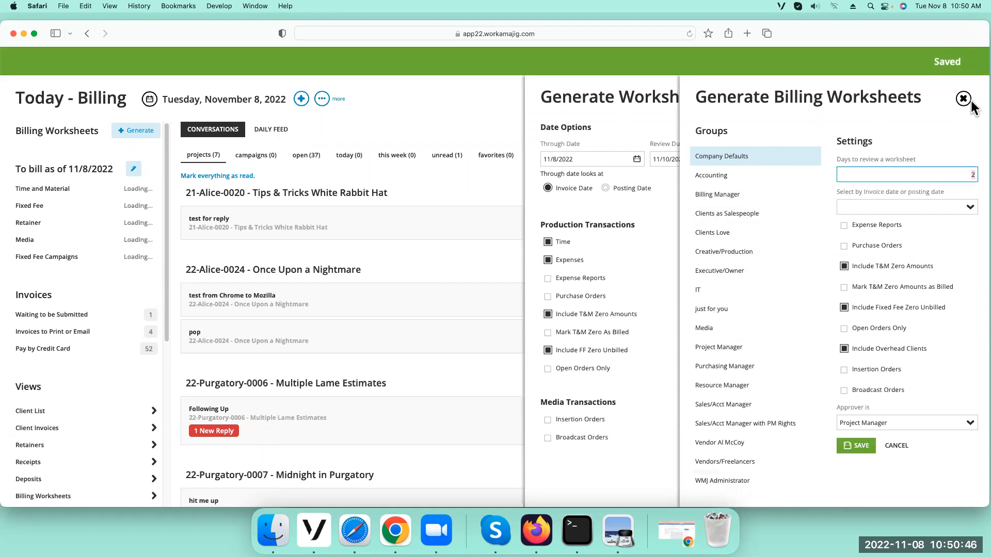
left_click(963, 99)
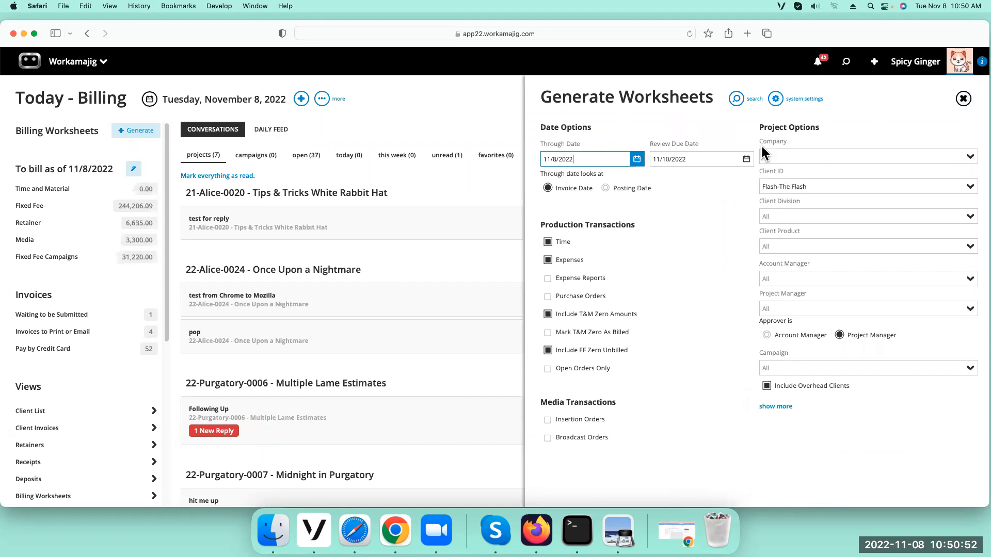
Step: Search for the client's billable work and select time and materials project 22-Flash-0003 and all of The Flash's fixed fee projects
left_click(736, 99)
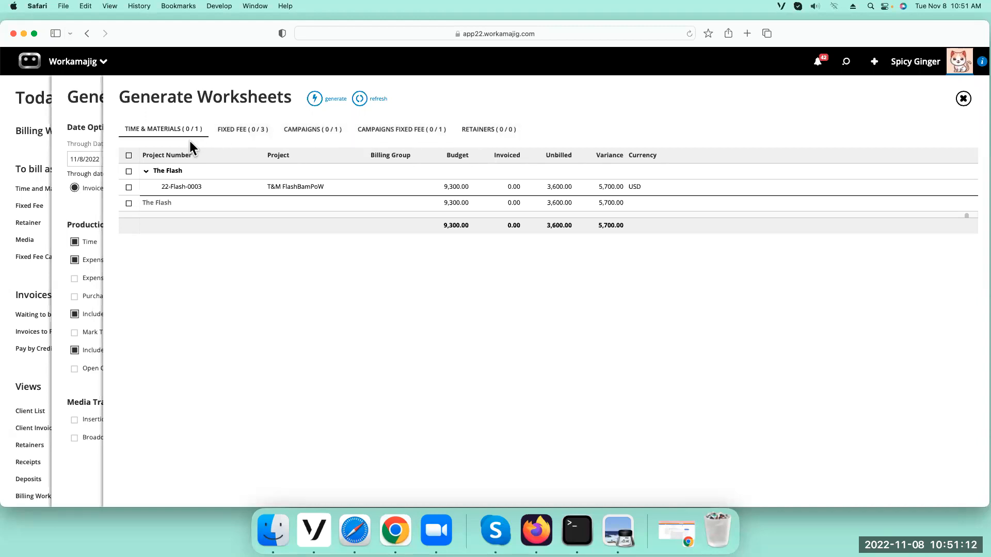
left_click(129, 187)
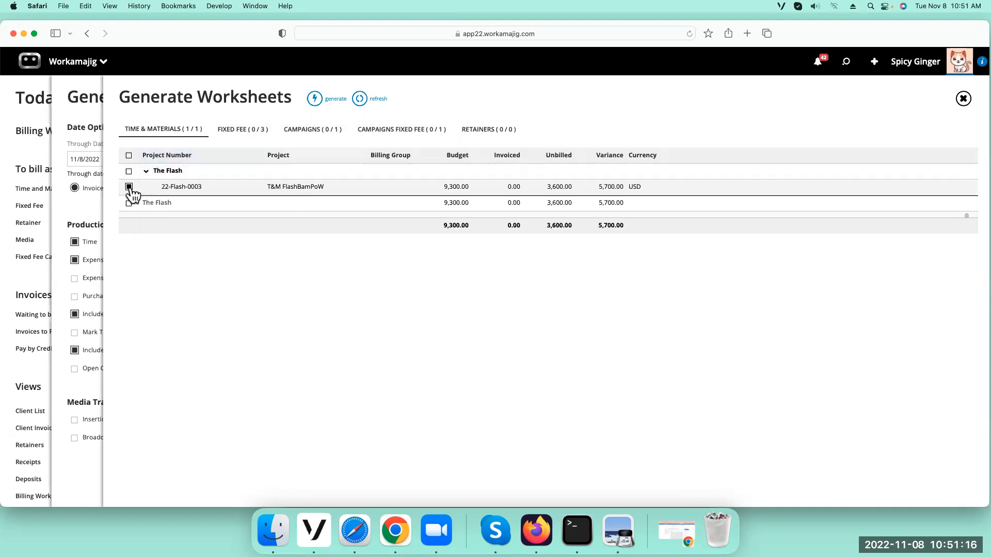
left_click(243, 134)
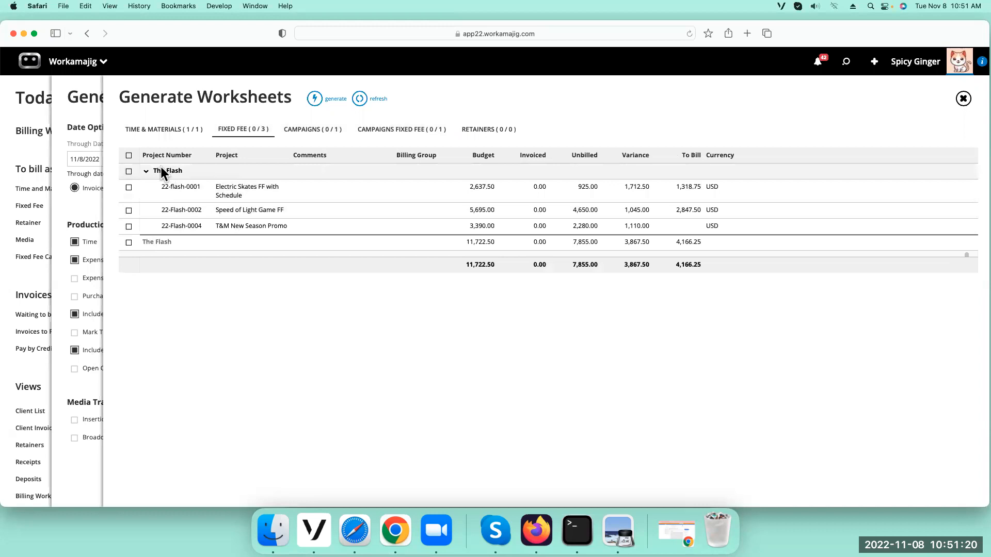
left_click(129, 171)
Step: Select campaign 22-Flash-0034 - Flash Bomb and fixed fee campaign 22-Flash-0033 - Flash Campaign for worksheet generation
left_click(307, 135)
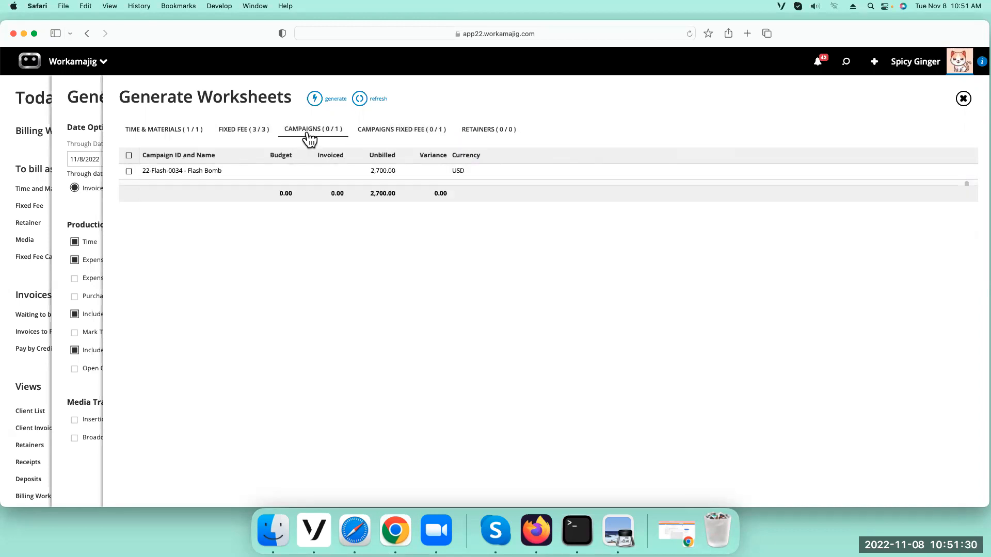
left_click(129, 156)
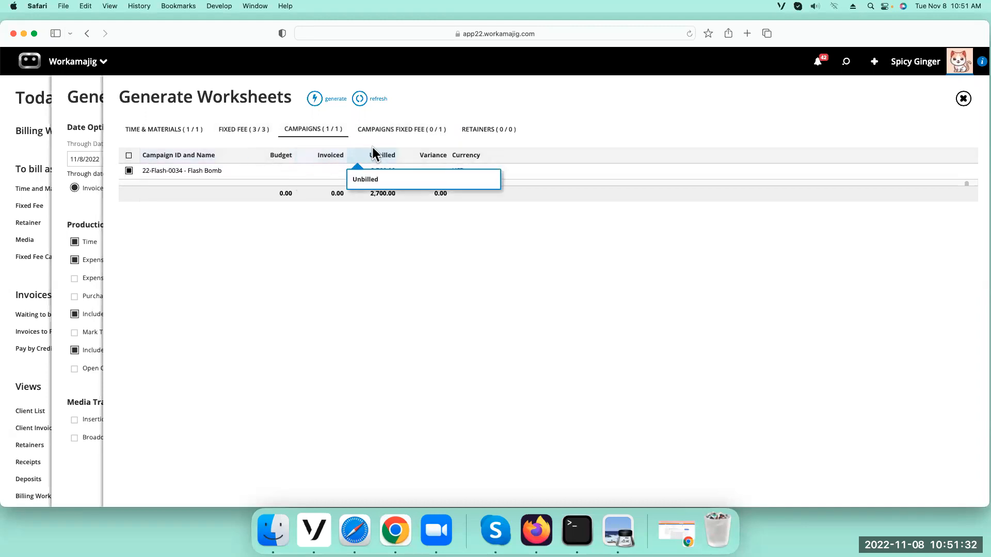
left_click(411, 134)
left_click(129, 171)
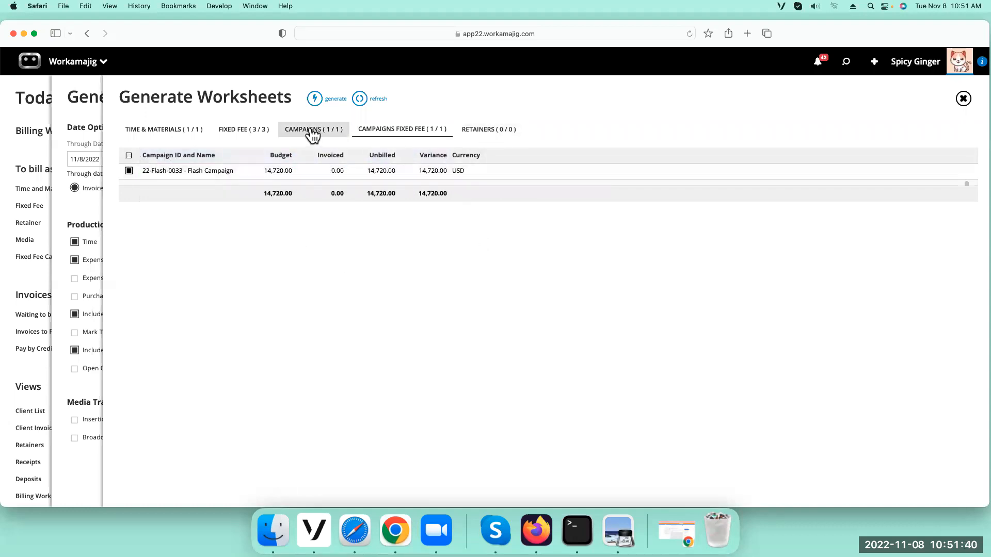
Step: Generate worksheets for the selected projects and campaigns and close worksheet generation
left_click(316, 105)
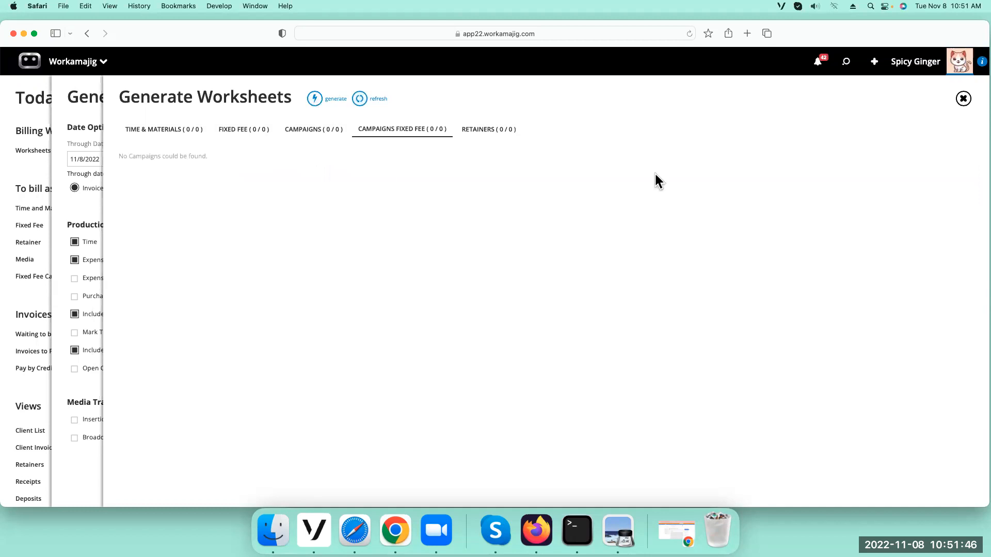
left_click(963, 99)
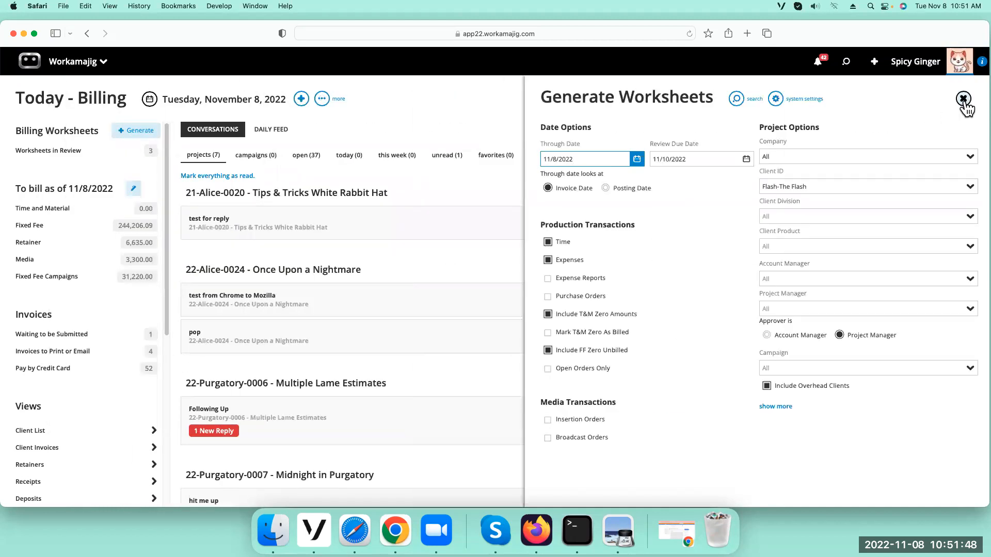
left_click(962, 99)
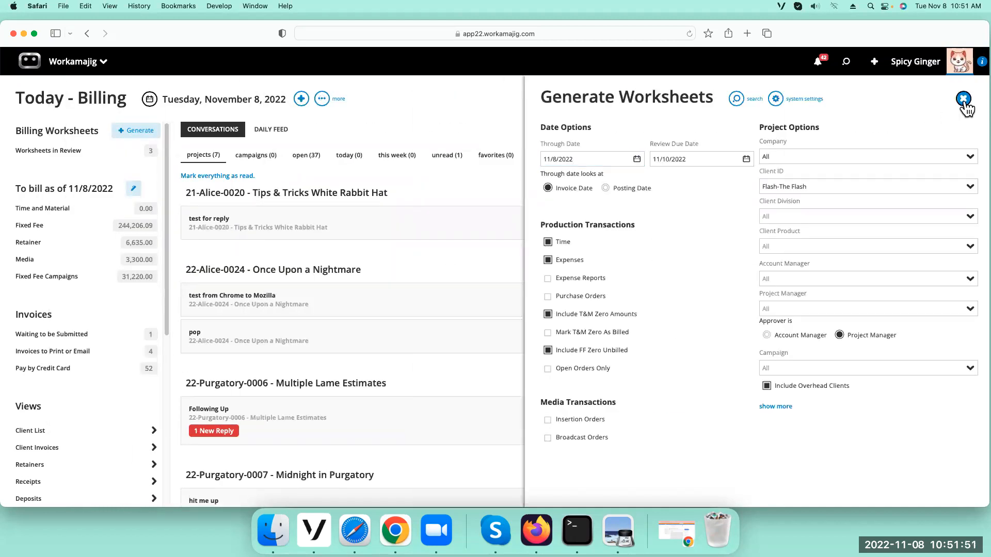
Step: Open the worksheets in review, check the bulk actions available for all of them, clear the selection and collapse both reviewer groups
left_click(103, 151)
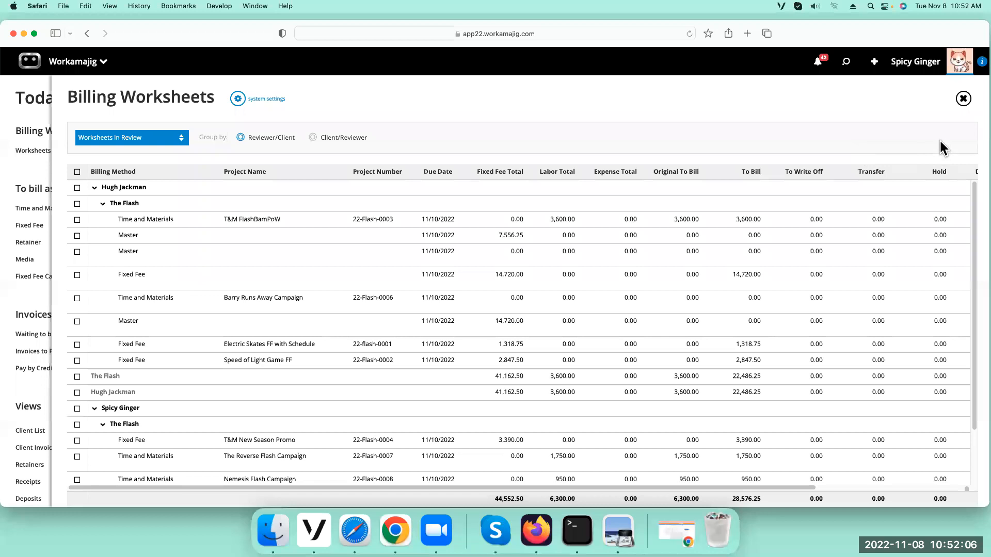
left_click(77, 173)
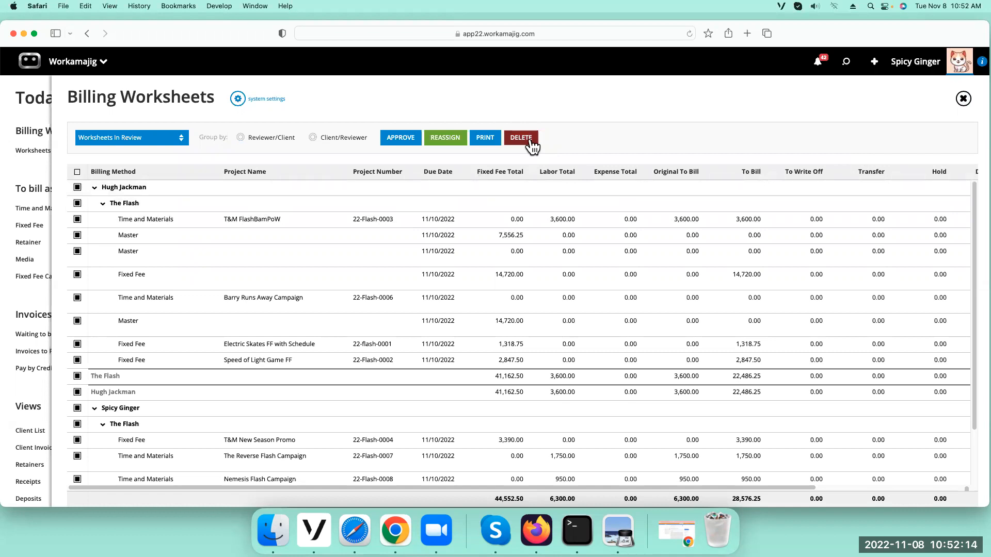
left_click(77, 172)
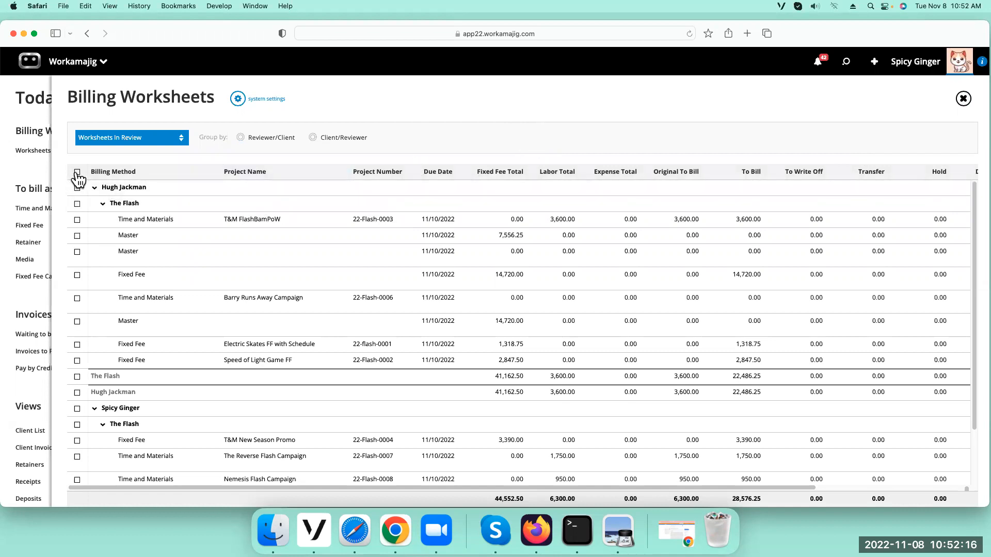
left_click(94, 189)
left_click(93, 205)
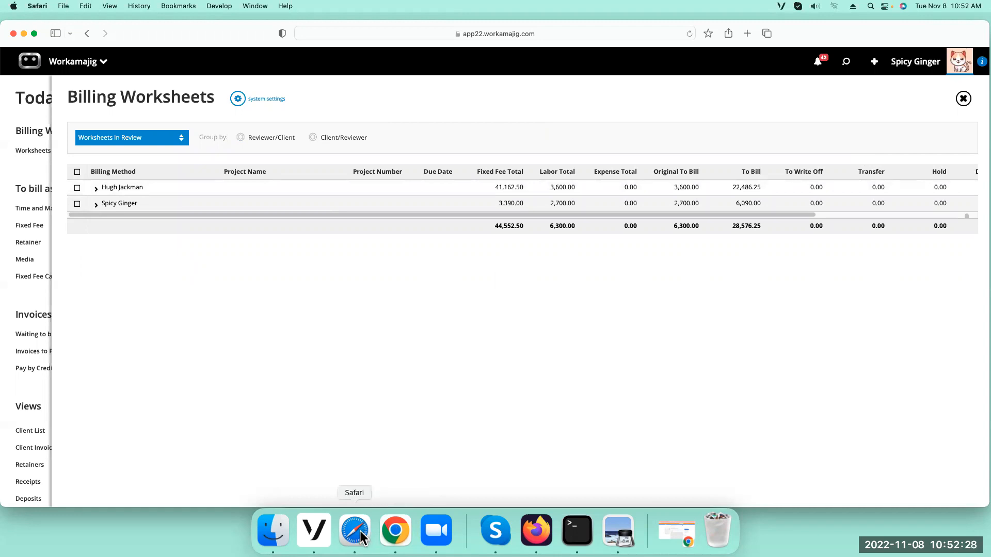
Step: Switch to Chrome, reload the Today - Creative page and dismiss the welcome message
left_click(395, 532)
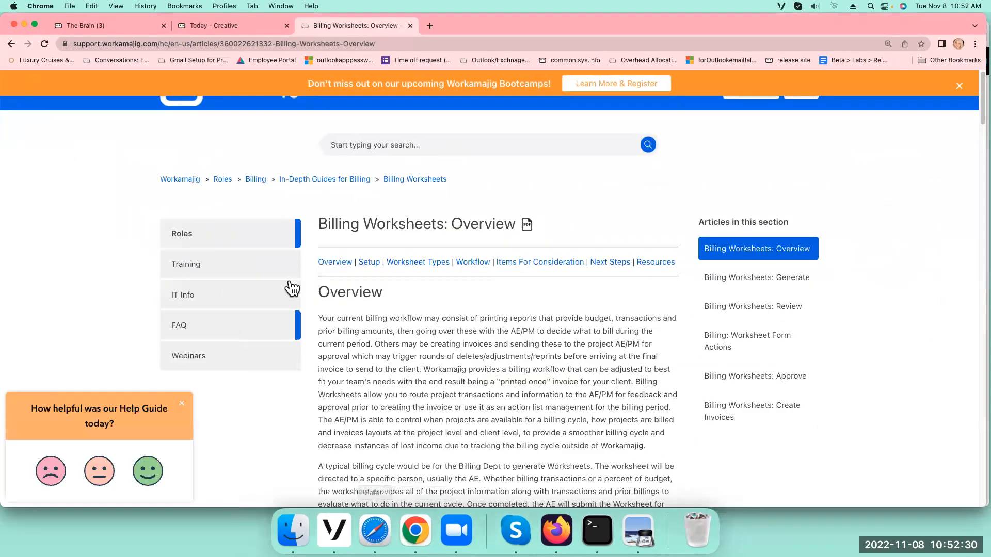
left_click(219, 27)
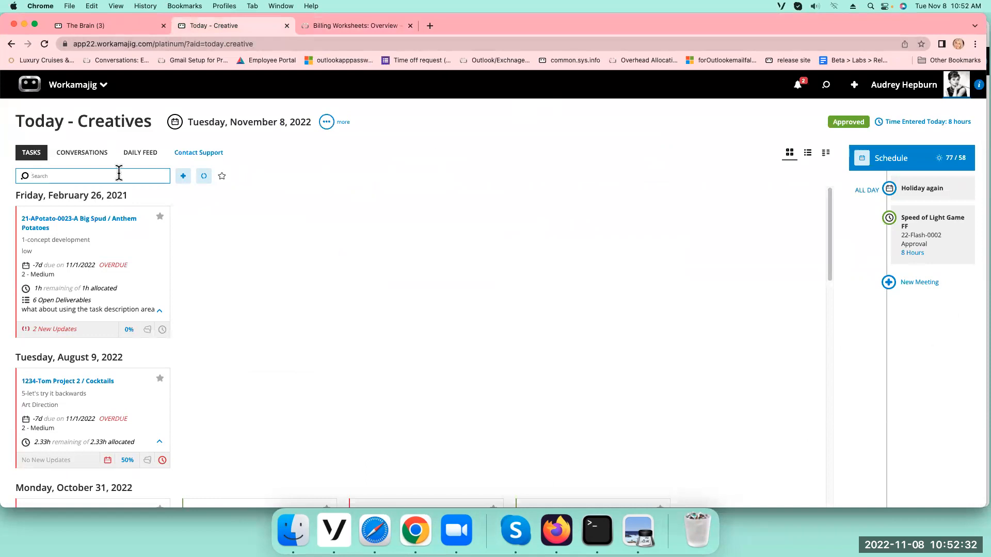
left_click(45, 45)
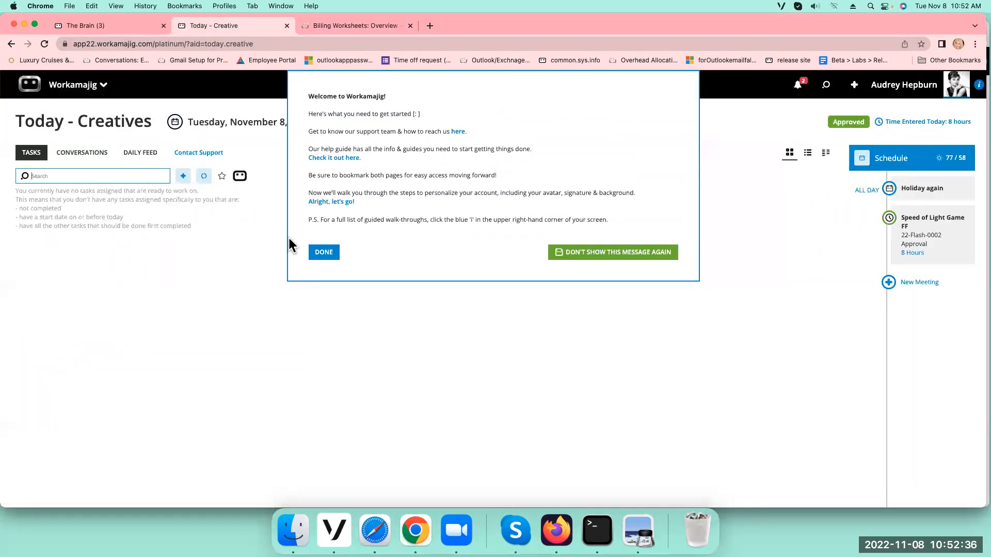
left_click(324, 252)
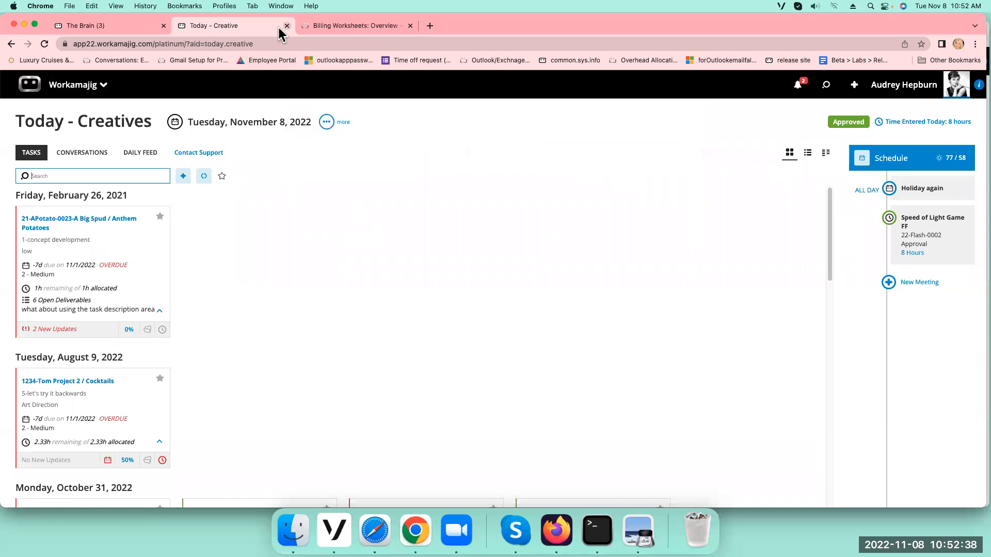
left_click(120, 29)
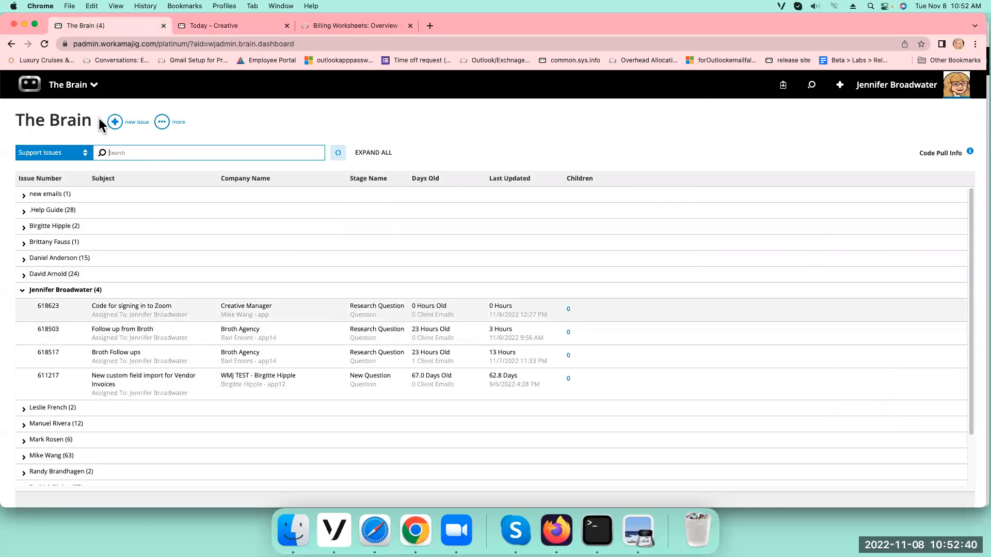
left_click(243, 32)
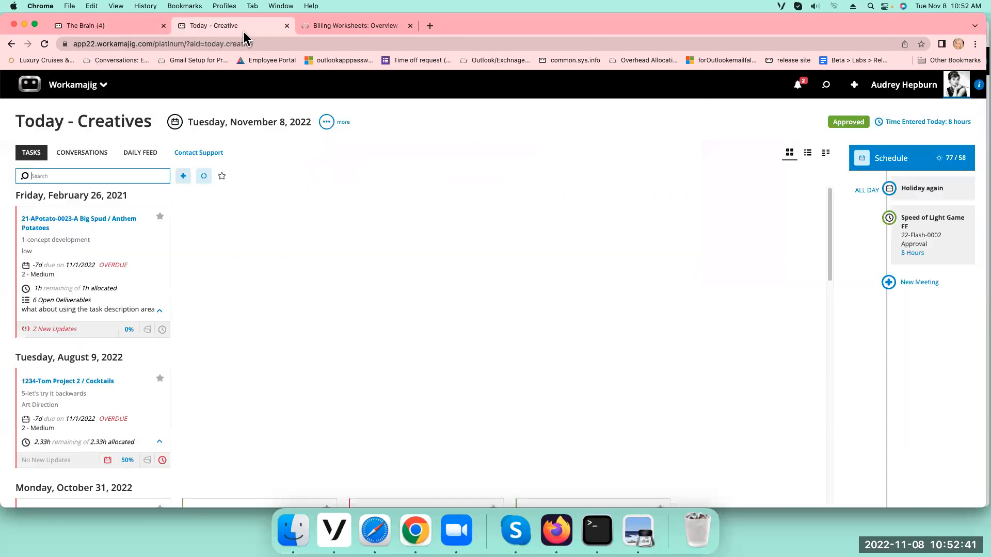
left_click(365, 25)
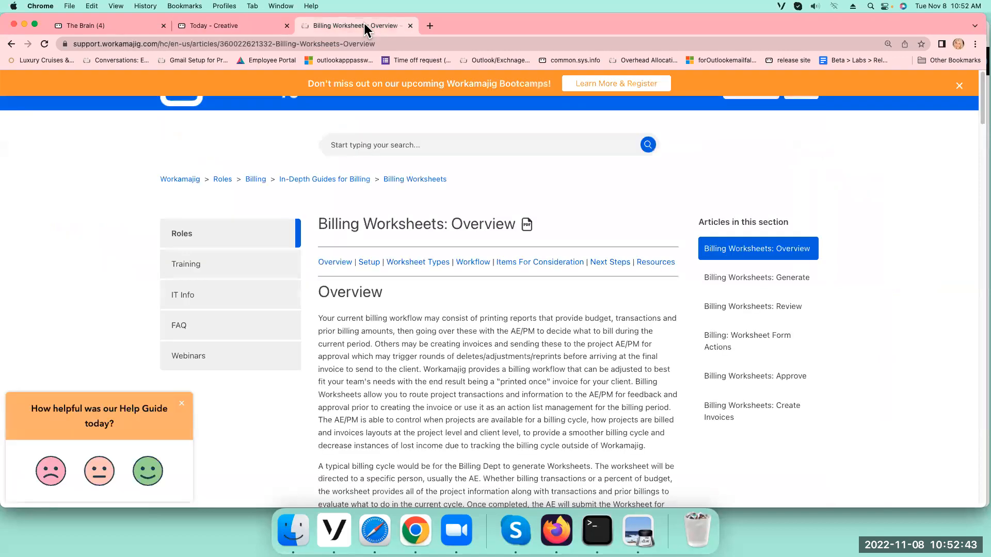
left_click(380, 534)
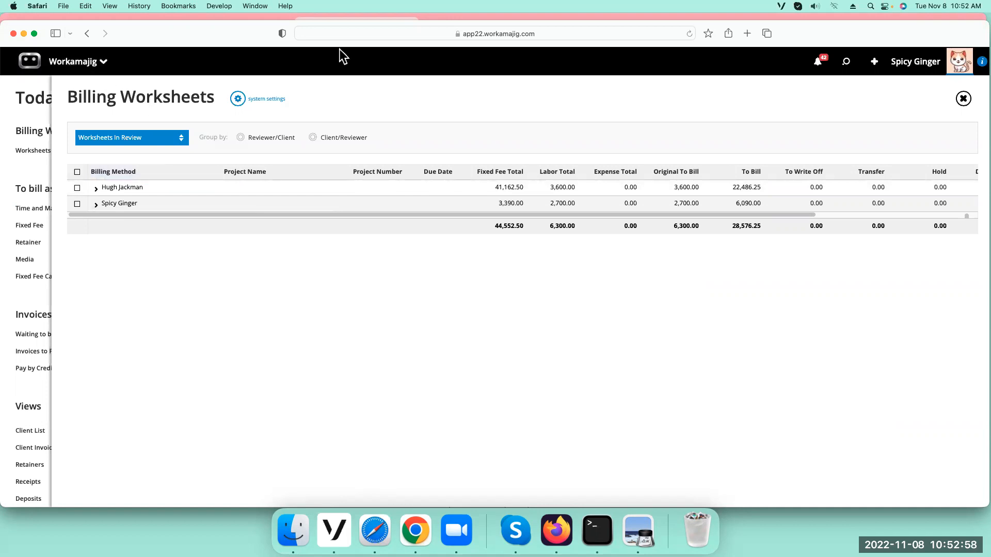
Step: In the reviewer's Chrome session, open the notifications and list the Billing Worksheets to Review
mouse_move(33, 35)
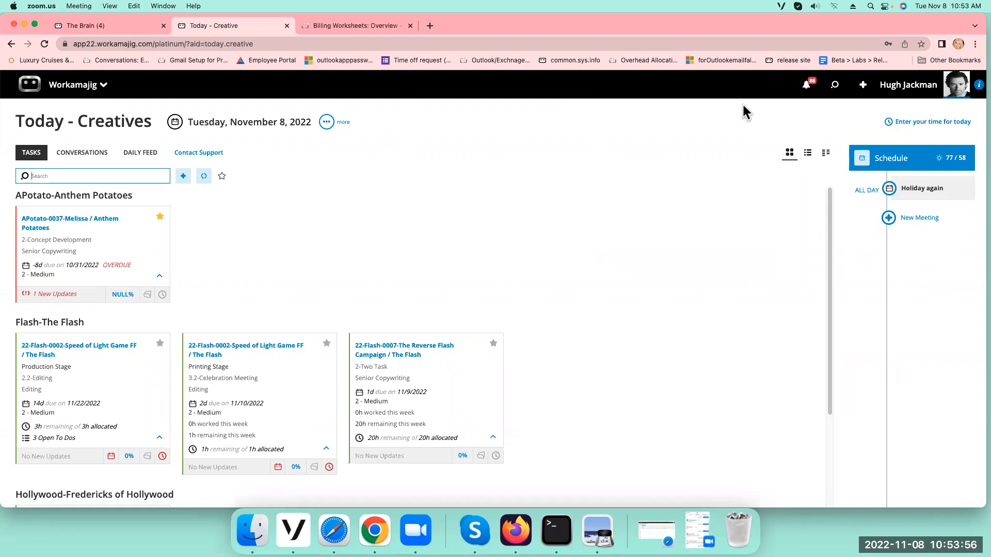
left_click(809, 87)
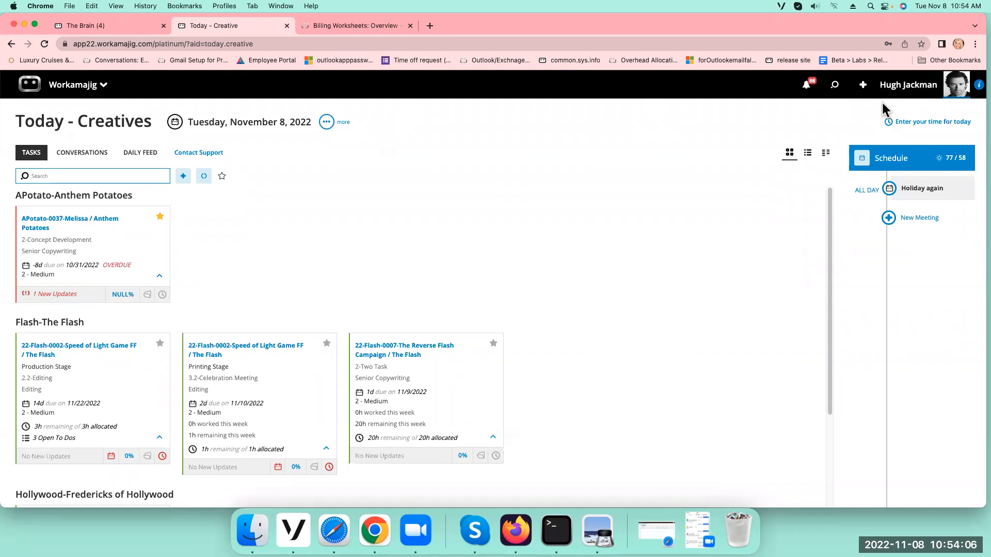
left_click(807, 88)
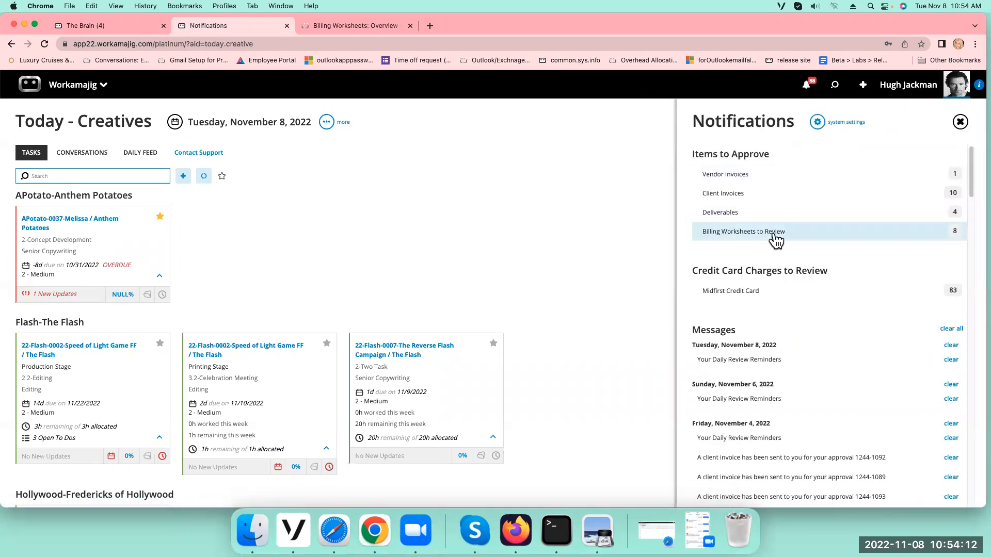
left_click(774, 233)
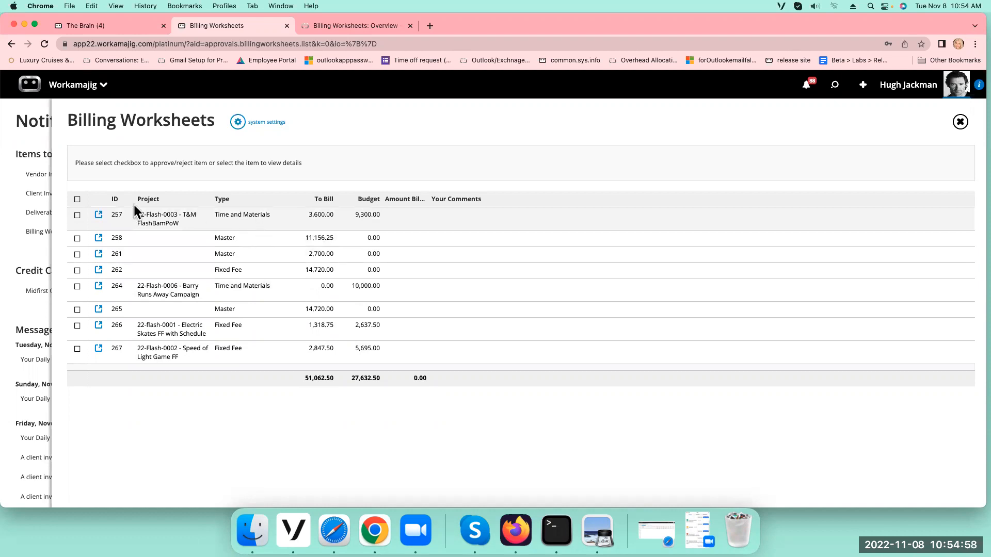
Step: Expand worksheet 257 for 22-Flash-0003 - T&M FlashBamPoW and open its full details
left_click(78, 200)
left_click(77, 200)
left_click(252, 219)
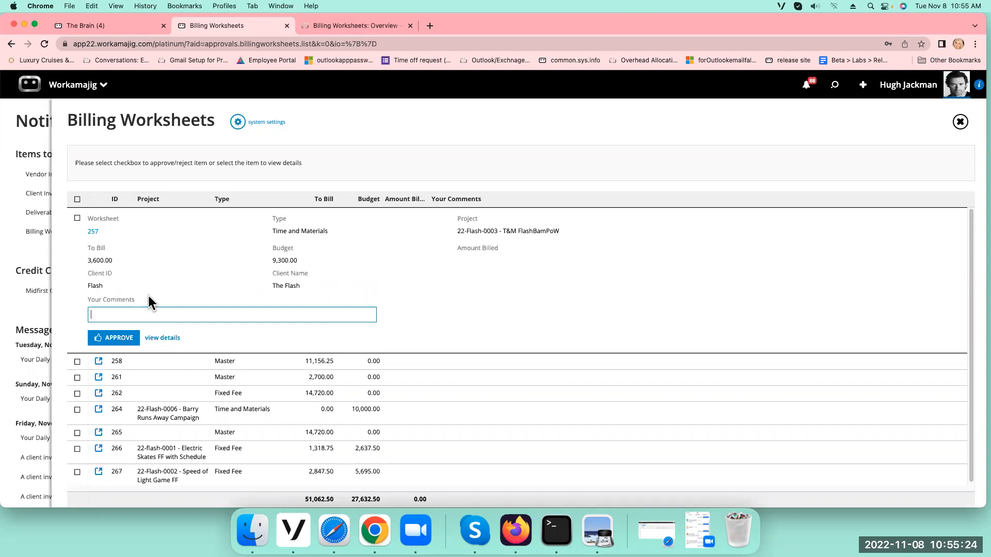
left_click(194, 266)
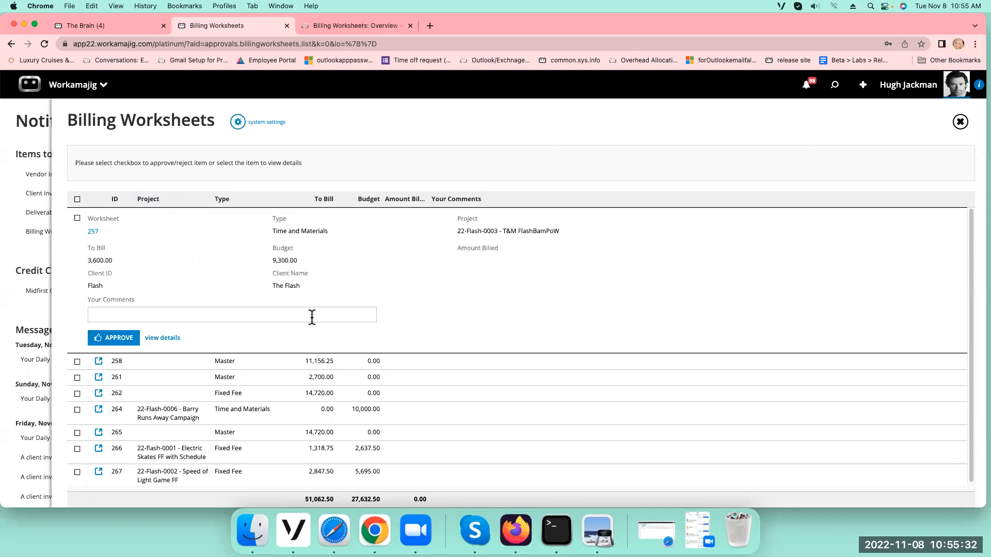
left_click(165, 339)
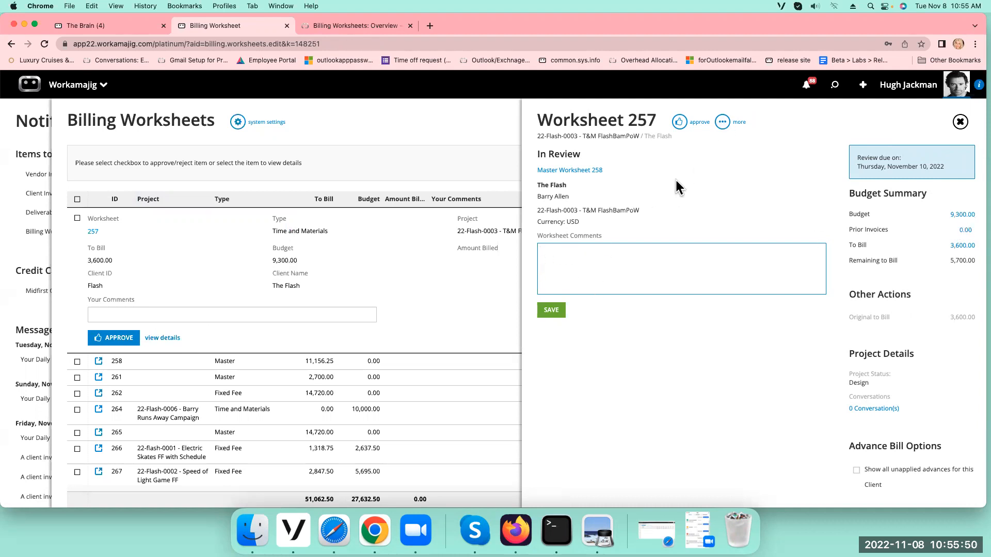
Step: Open the worksheet's To Bill transactions and examine the editable fields of the Manager labor entry for Project Setup
left_click(962, 246)
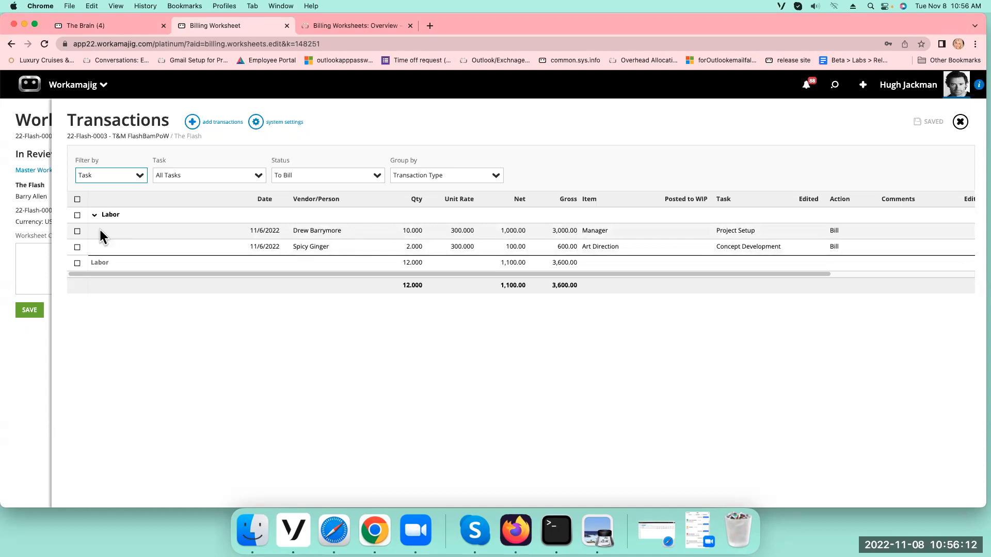
left_click(162, 233)
left_click(401, 126)
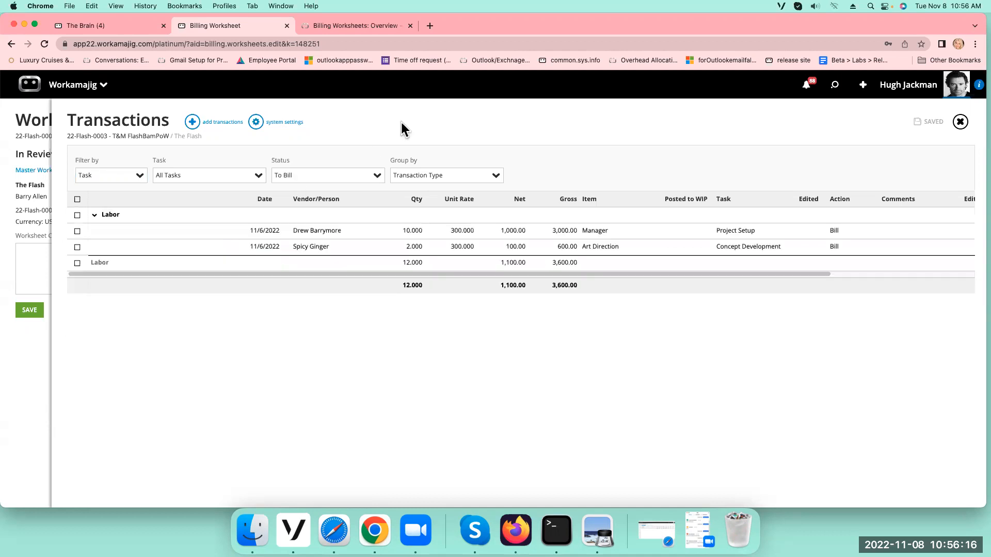
left_click(211, 233)
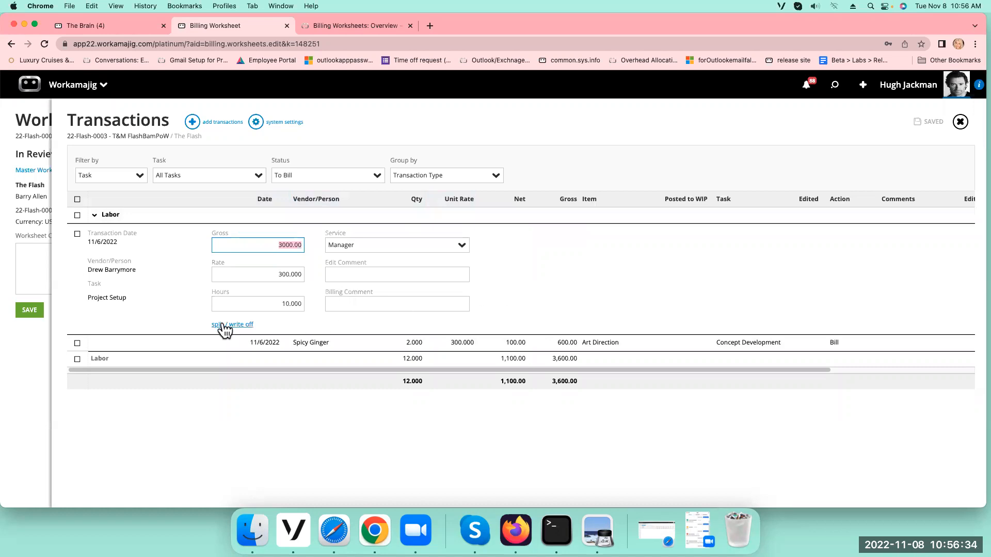
left_click(479, 123)
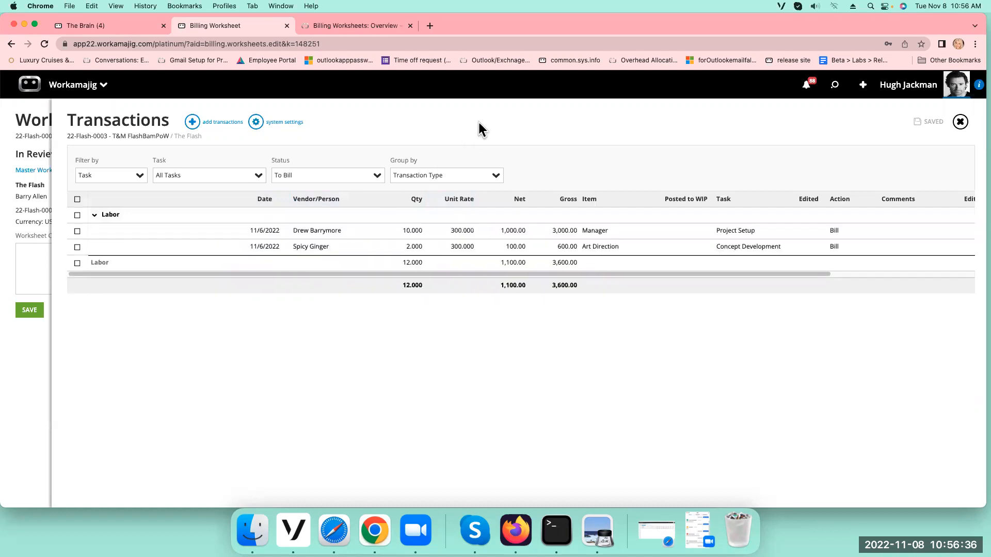
Step: Try transferring the Manager labor entry, view The Flash's destination projects, then cancel the transfer and deselect the entry
left_click(77, 231)
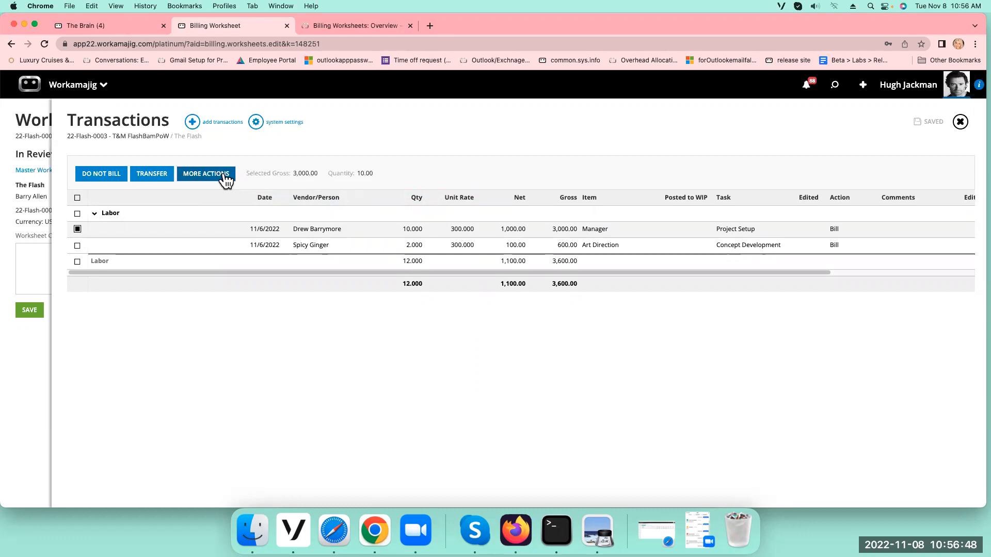
left_click(152, 174)
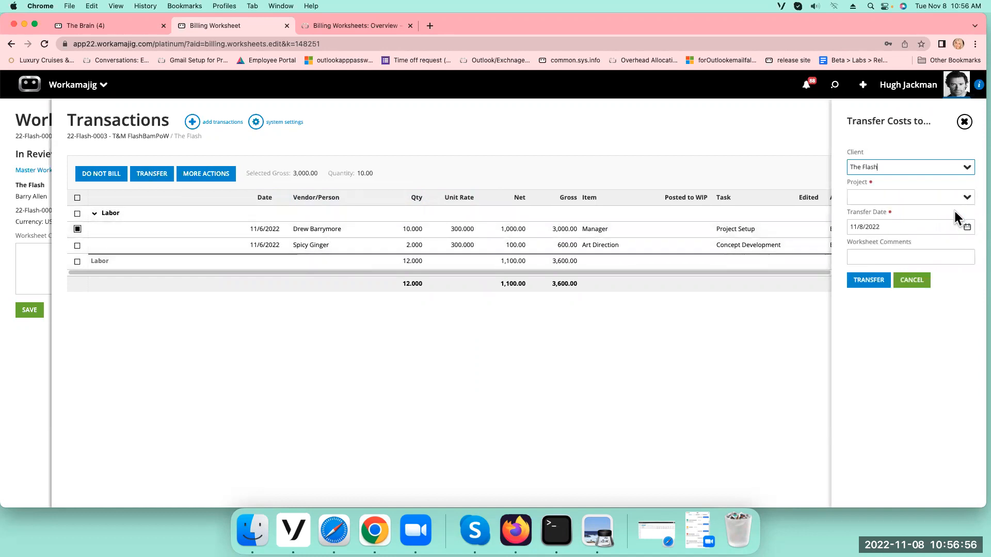
left_click(966, 199)
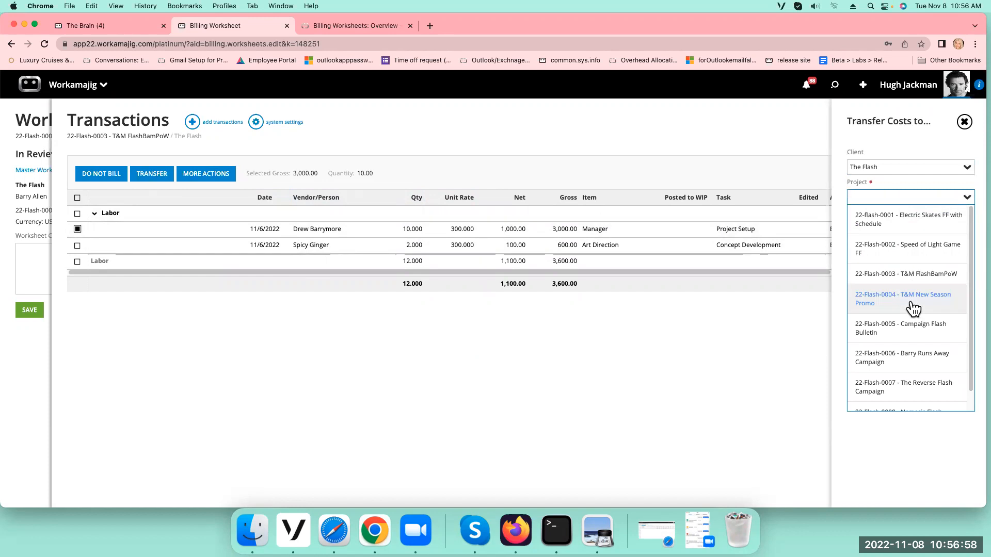
left_click(926, 140)
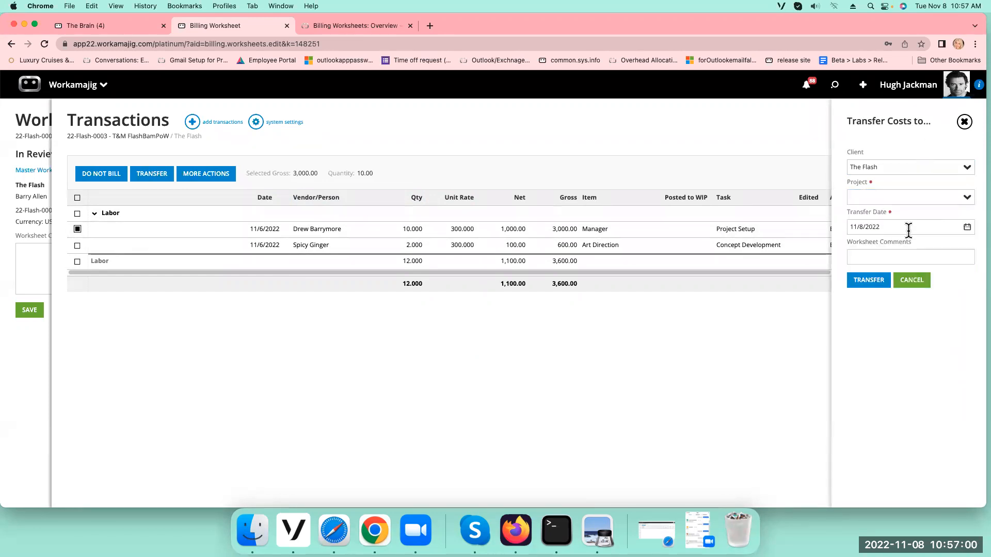
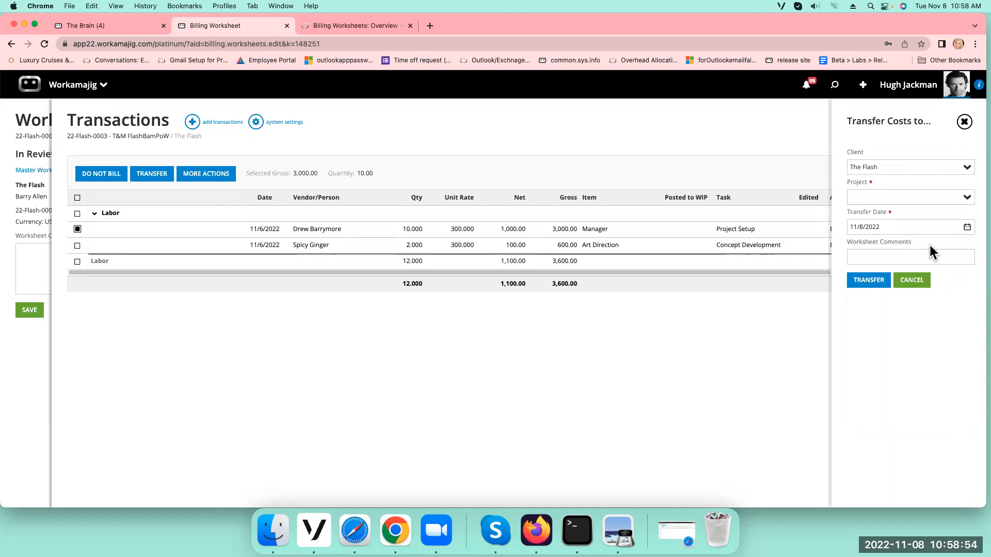
left_click(963, 124)
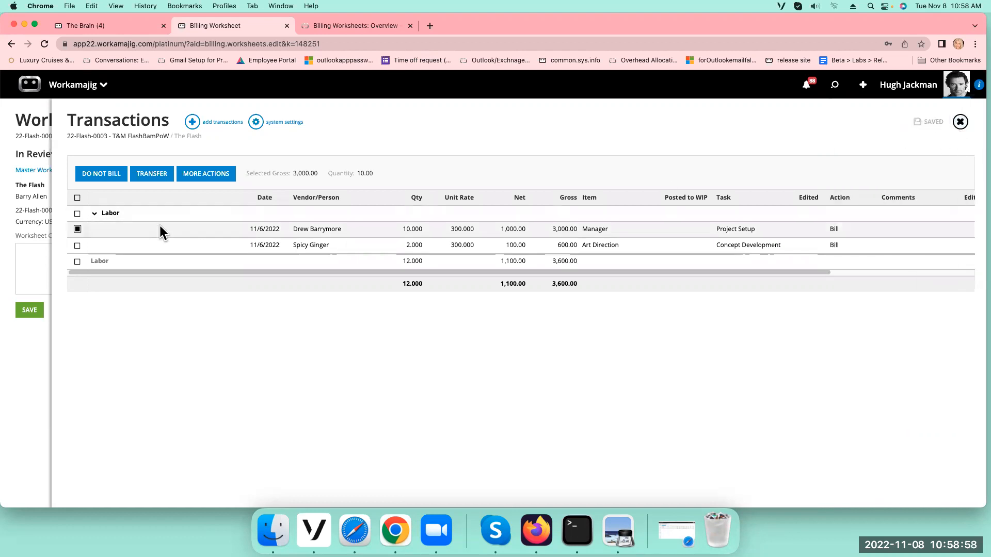
left_click(78, 230)
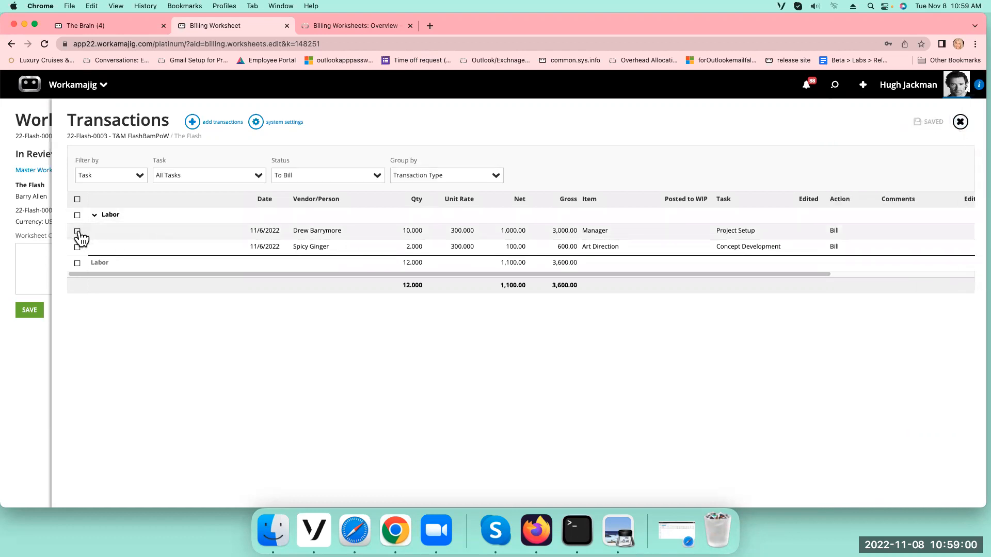
Step: Try writing off the Manager labor entry for Project Setup with the reason Internal Mistake, and cancel the write-off
left_click(77, 230)
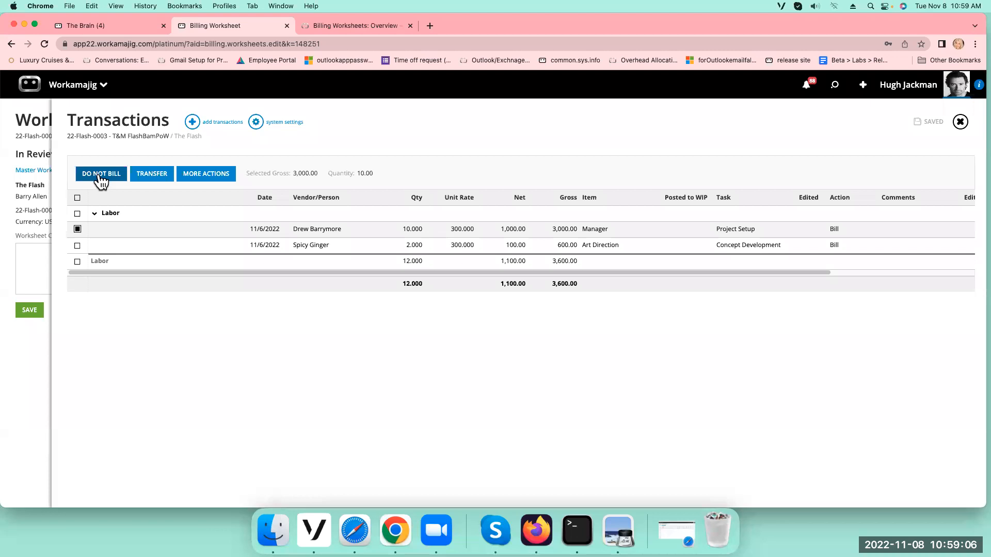
left_click(204, 180)
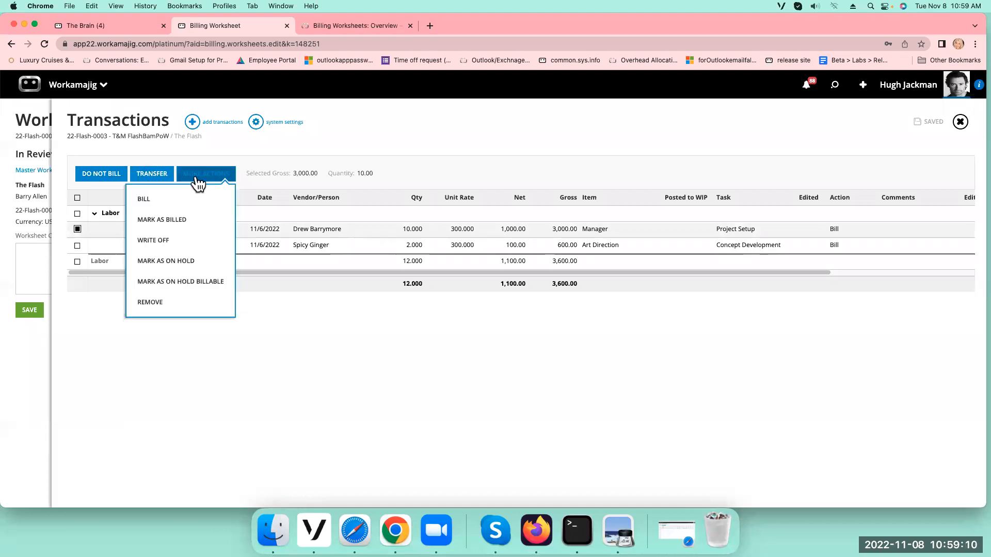
left_click(167, 243)
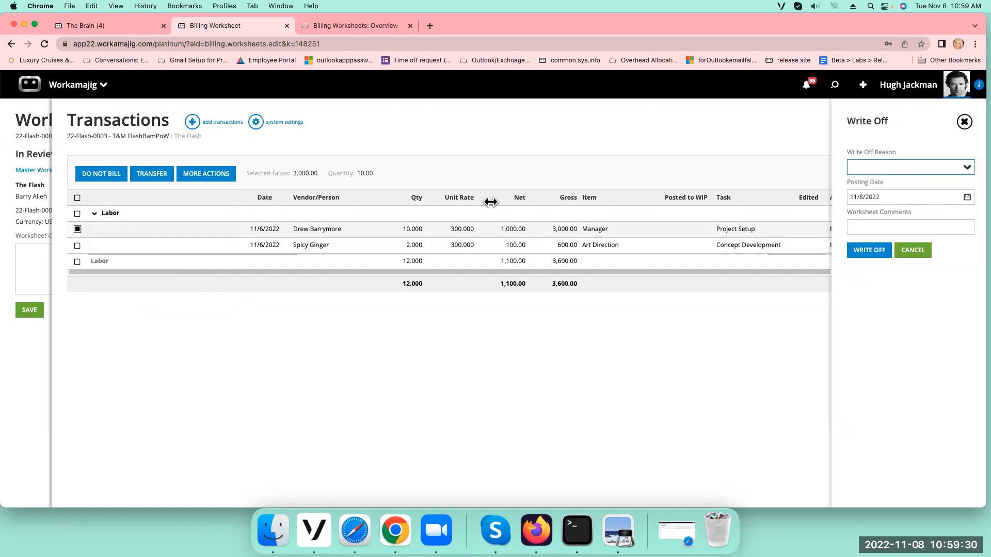
left_click(966, 171)
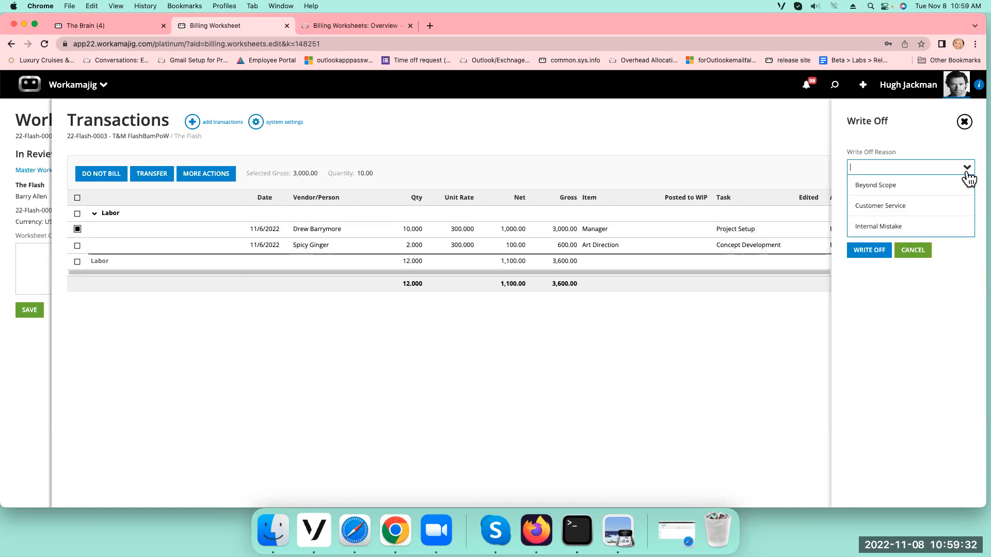
left_click(914, 226)
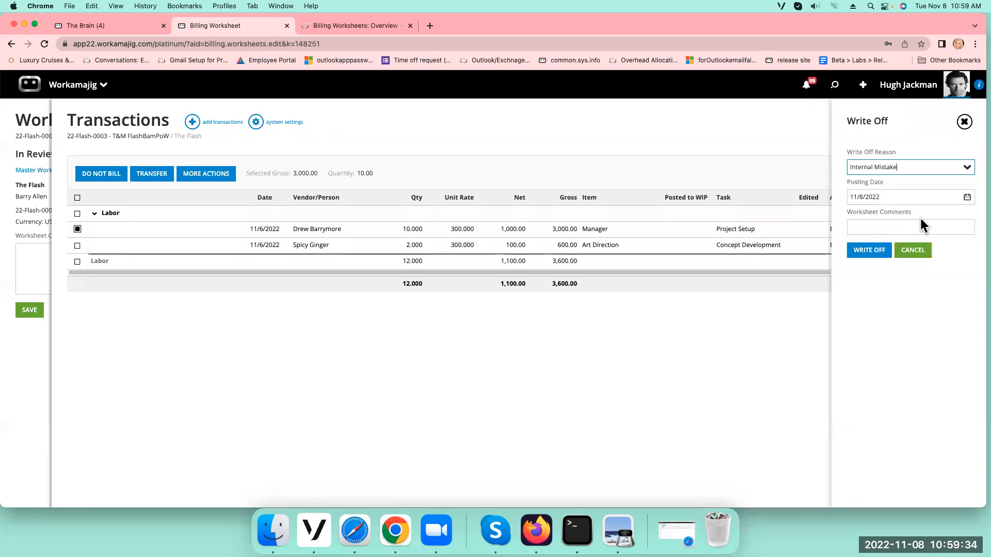
left_click(913, 252)
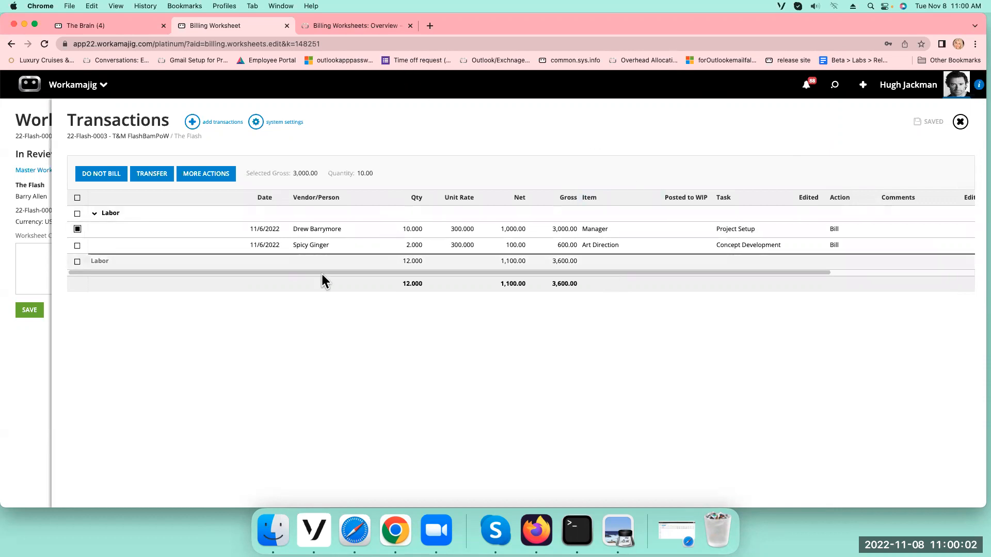
Step: Mark the Manager labor entry for Project Setup as on hold without a worksheet comment
left_click(207, 175)
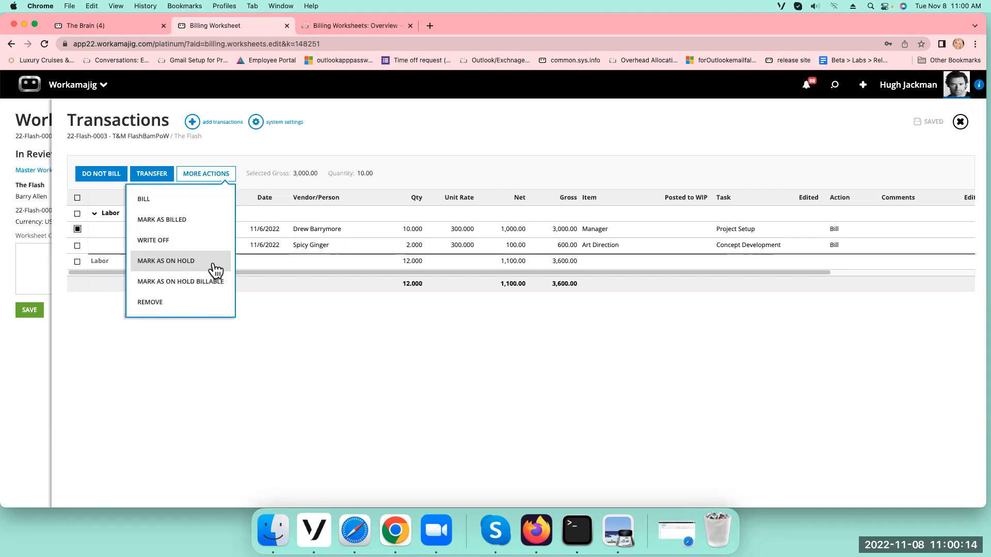
left_click(216, 269)
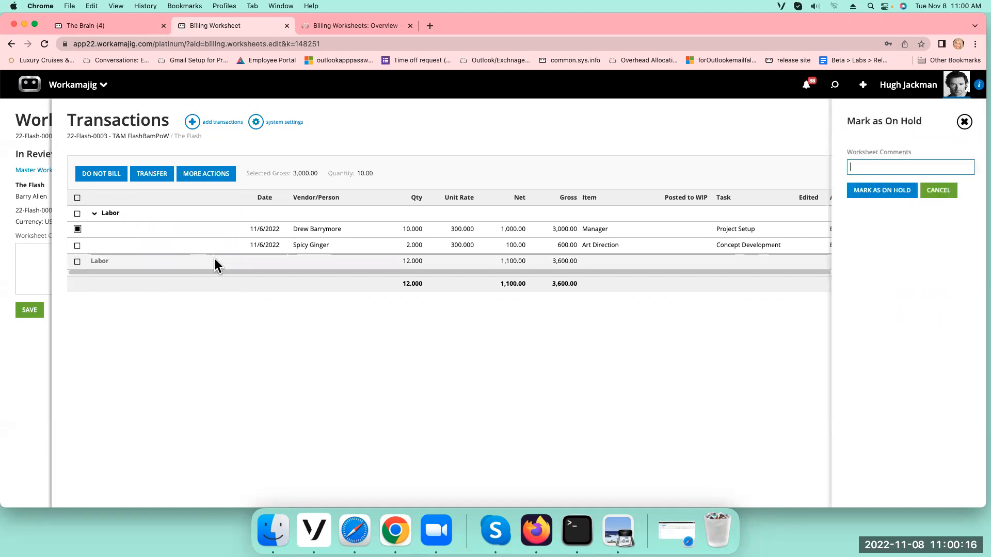
left_click(876, 190)
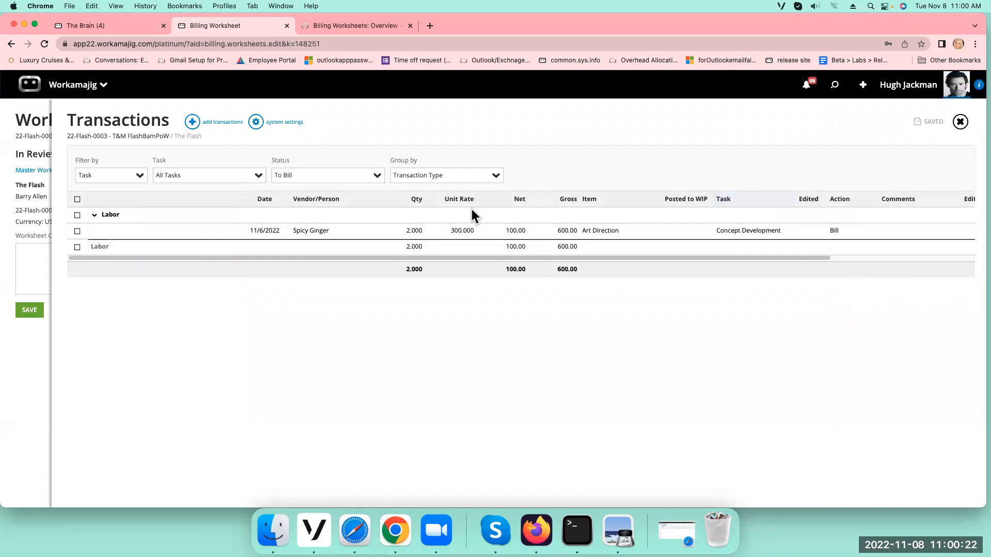
Step: Filter the worksheet transactions by the To Put on Hold status and view the other status options
left_click(377, 177)
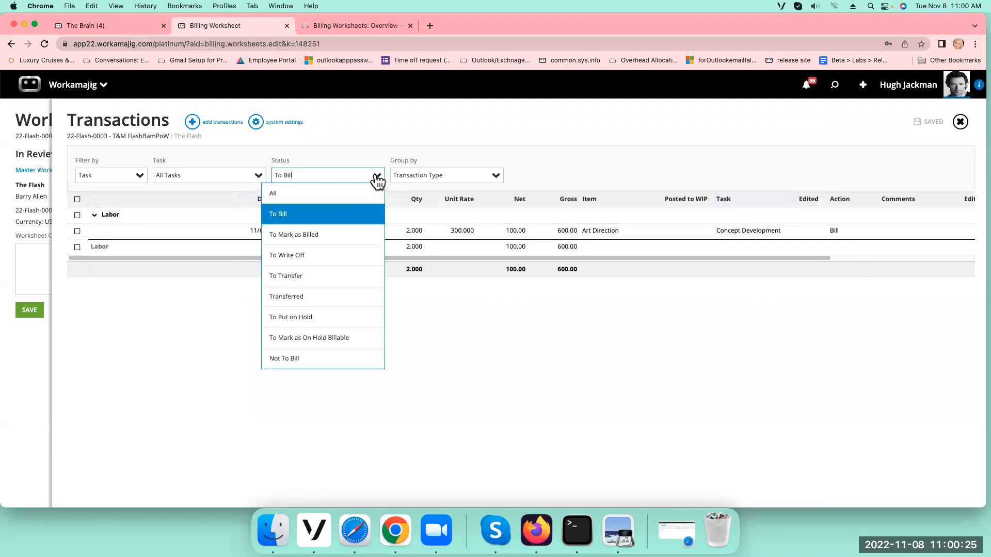
left_click(312, 322)
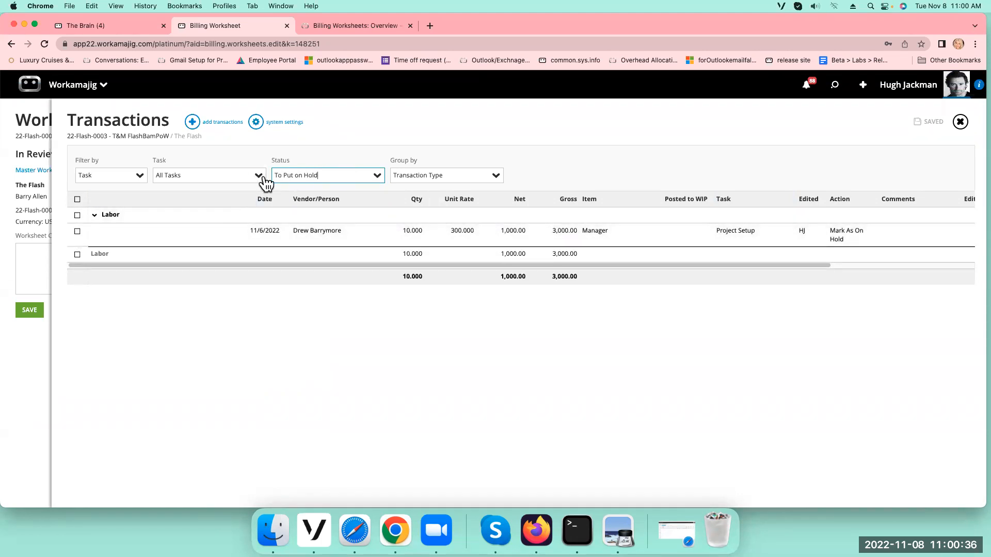
left_click(376, 179)
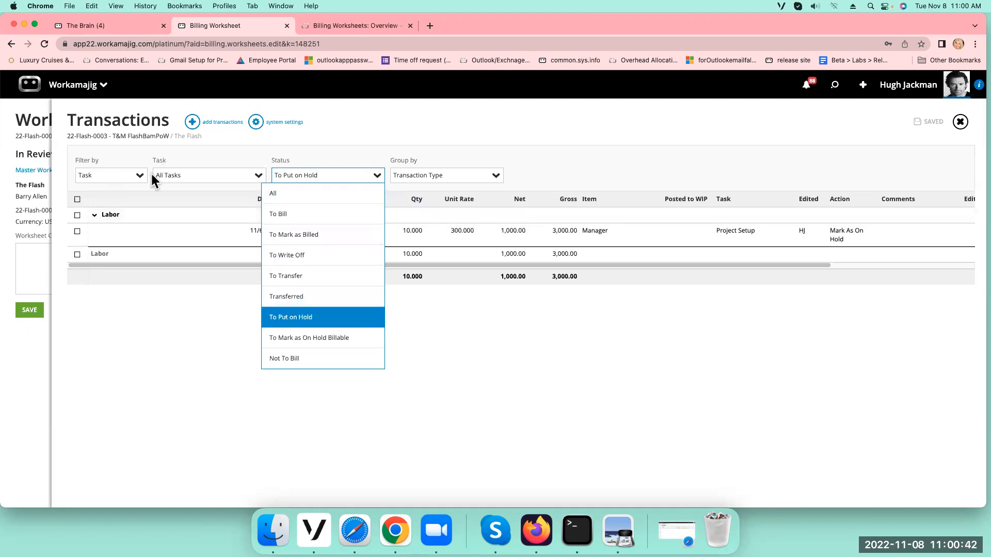
left_click(135, 308)
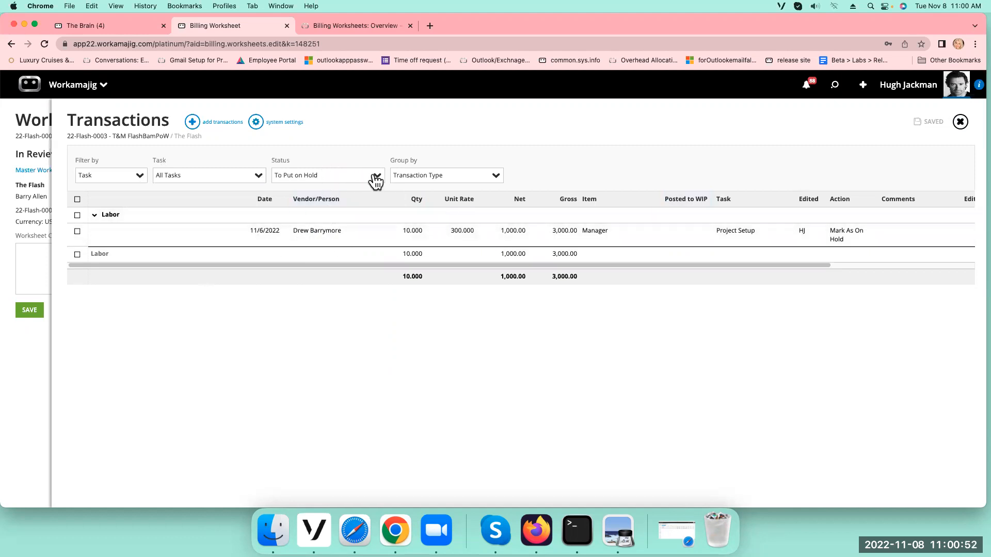
Step: Examine the billing actions available for the held Manager labor entry, cancelling a repeated on-hold marking and clearing the selection
left_click(78, 232)
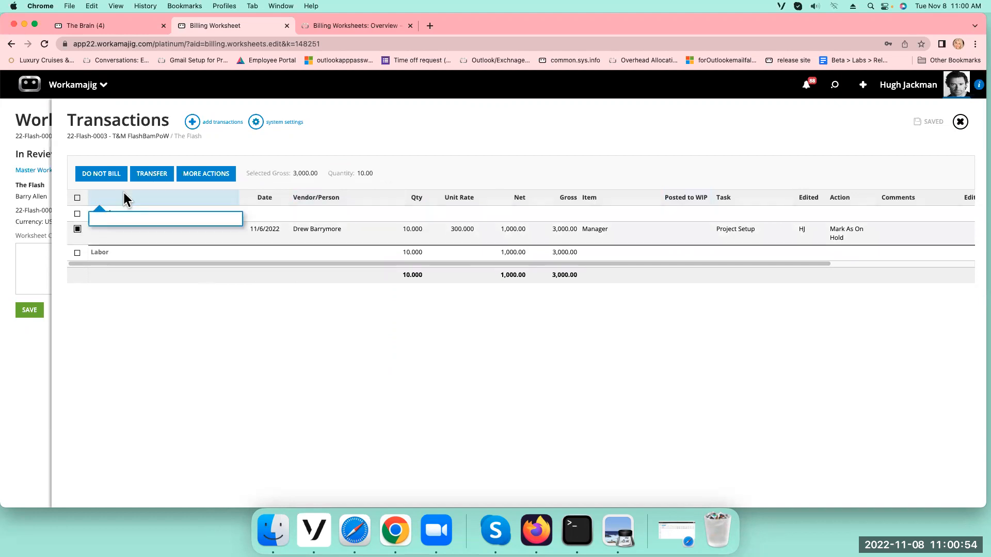
left_click(206, 174)
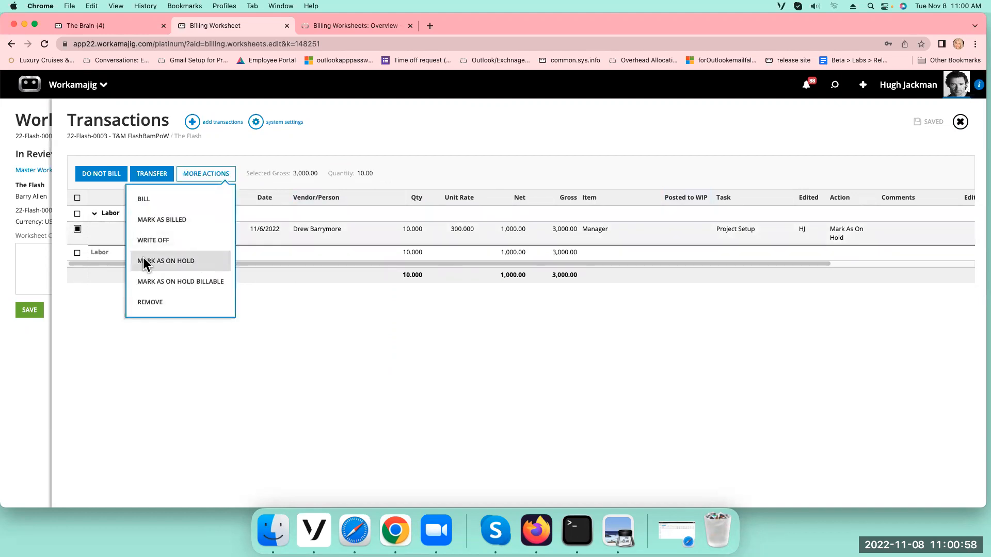
left_click(164, 262)
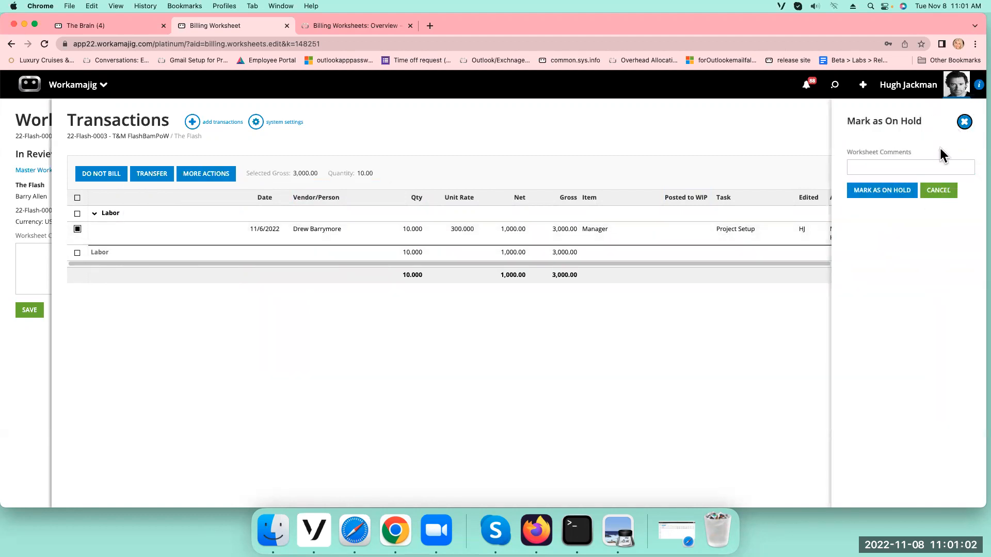
left_click(938, 194)
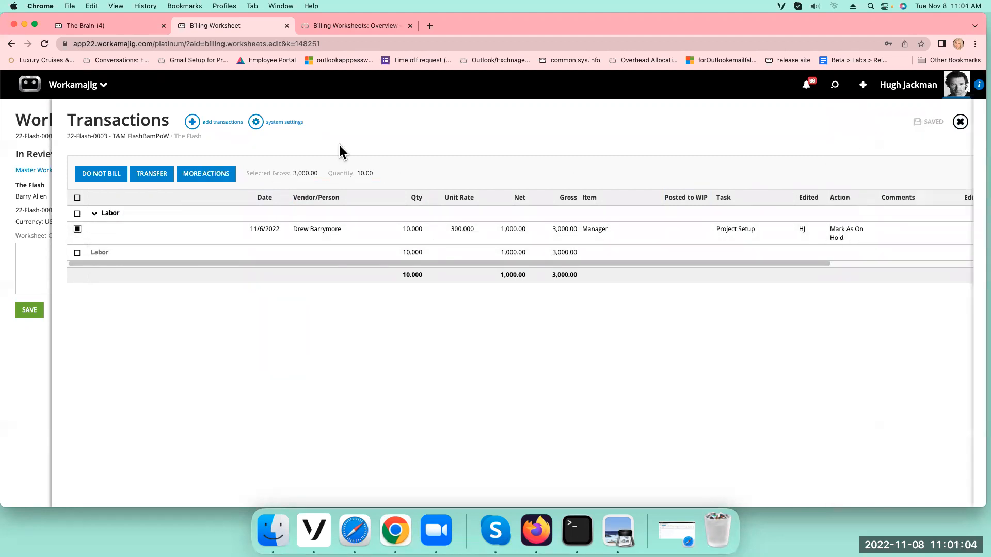
left_click(206, 176)
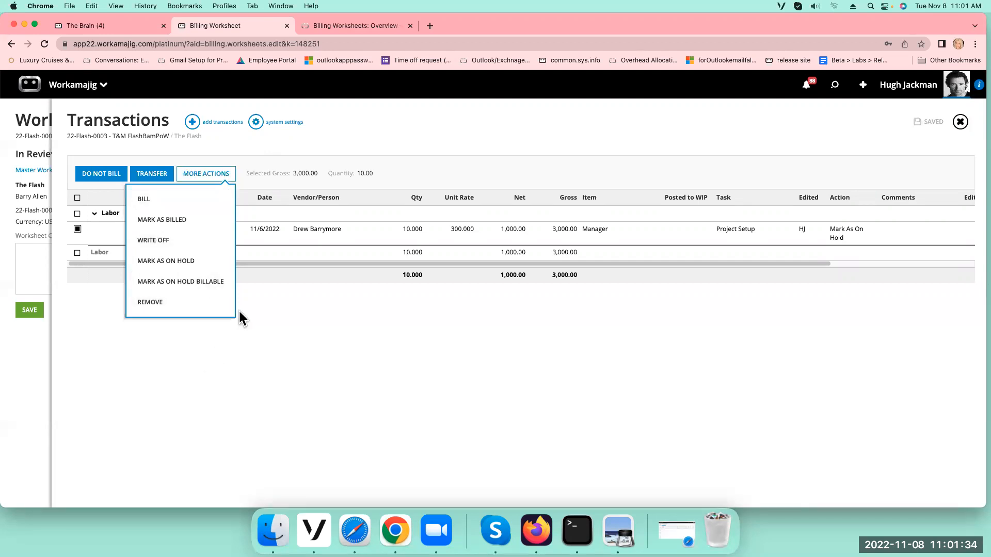
left_click(301, 376)
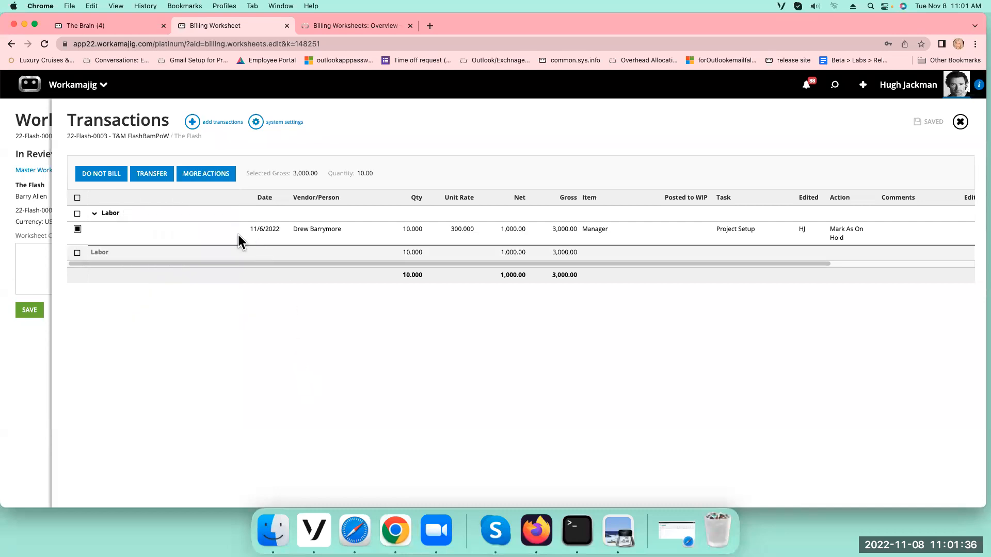
left_click(78, 228)
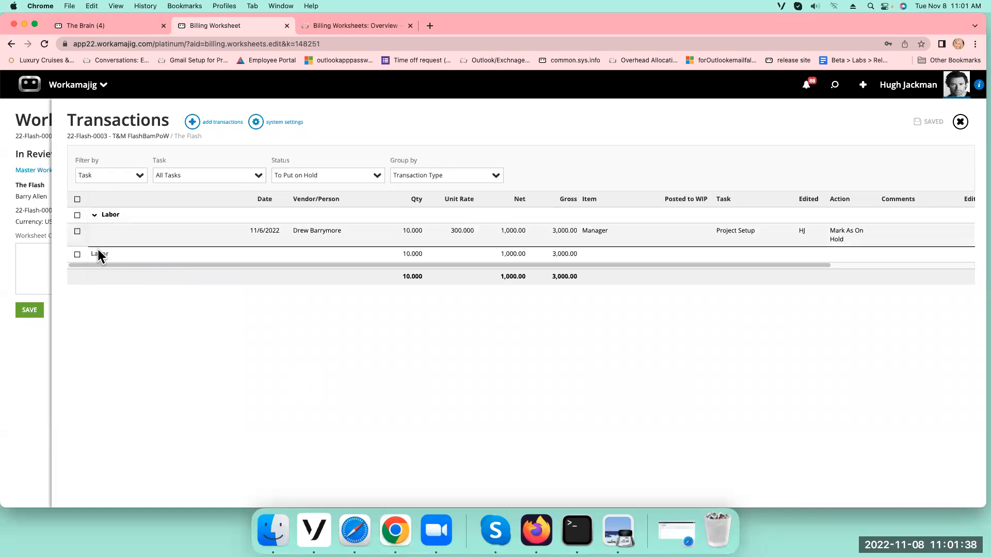
left_click(78, 199)
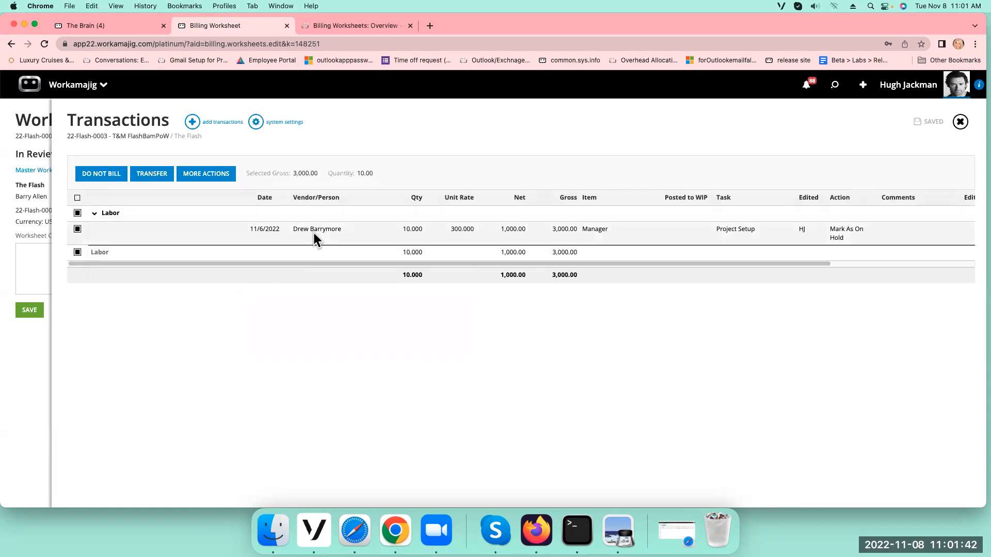
left_click(78, 199)
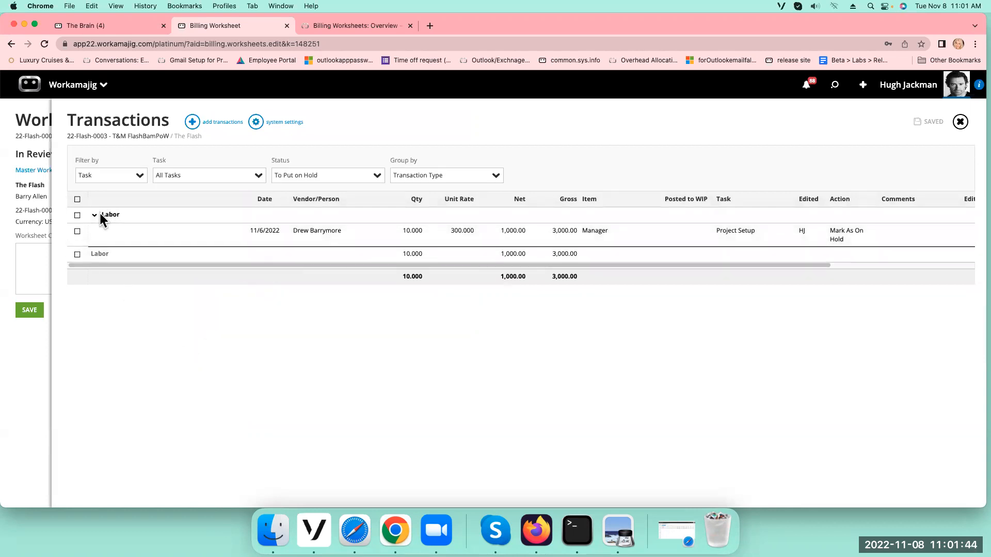
left_click(334, 234)
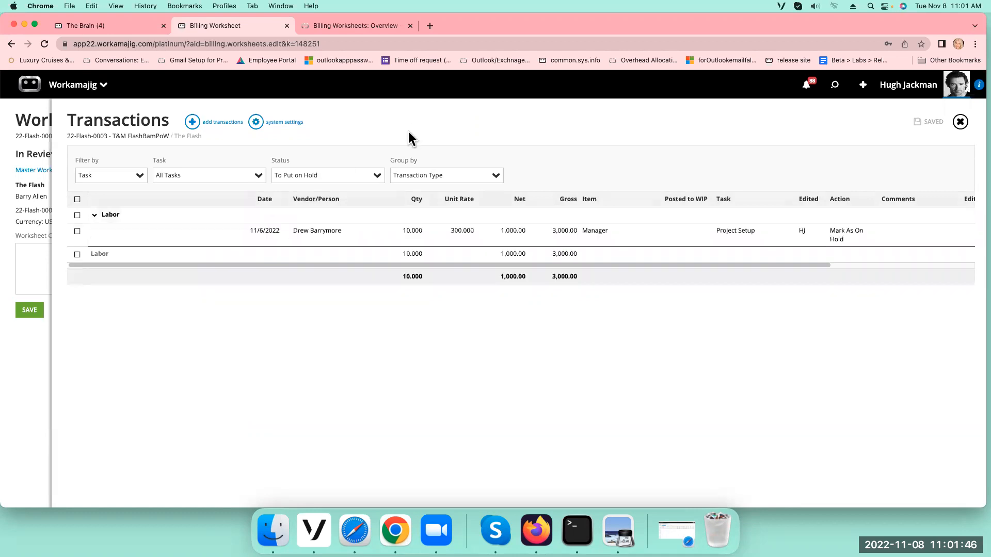
Step: Reopen the To Put on Hold transactions from worksheet 257 and return the Manager labor entry to billing at 100% of actual
left_click(960, 122)
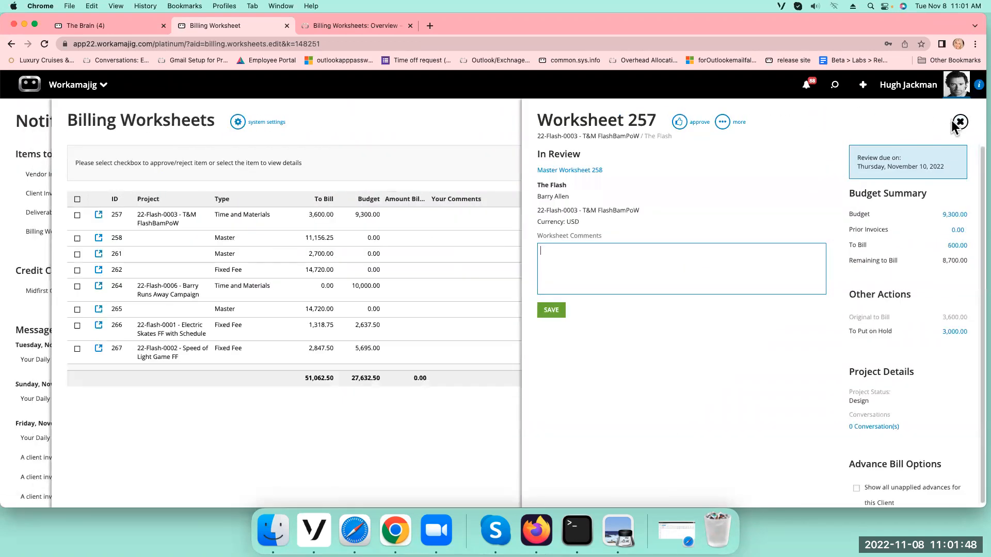
left_click(955, 333)
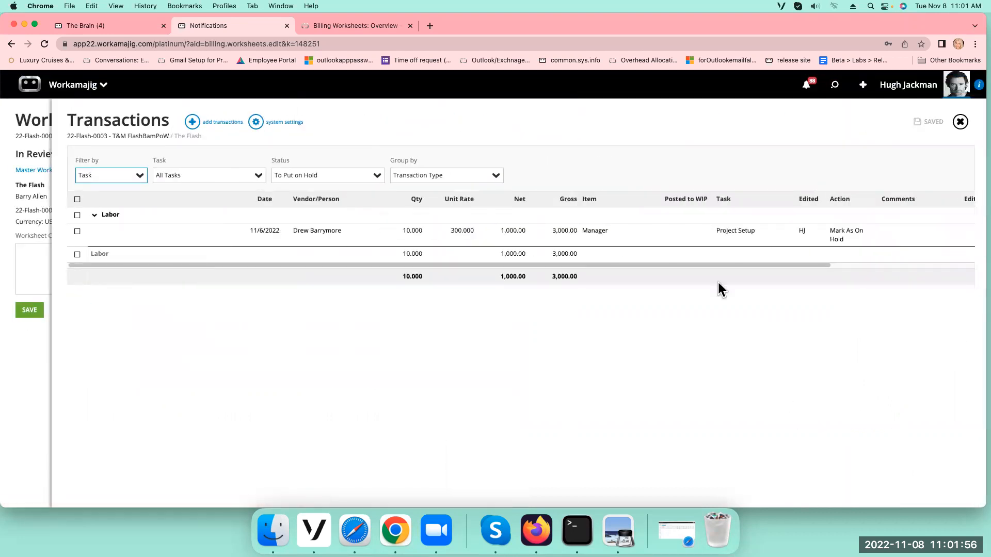
left_click(76, 233)
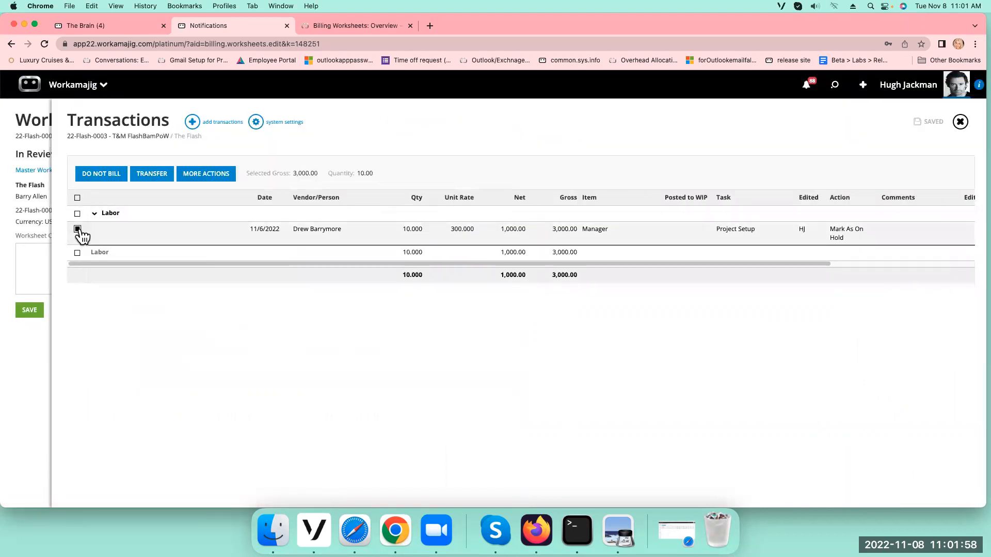
left_click(220, 182)
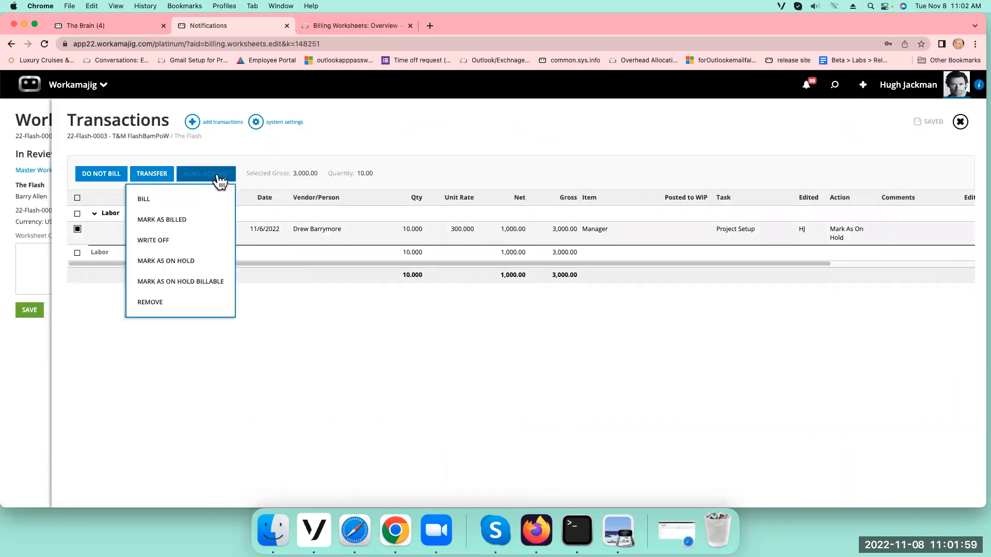
left_click(161, 203)
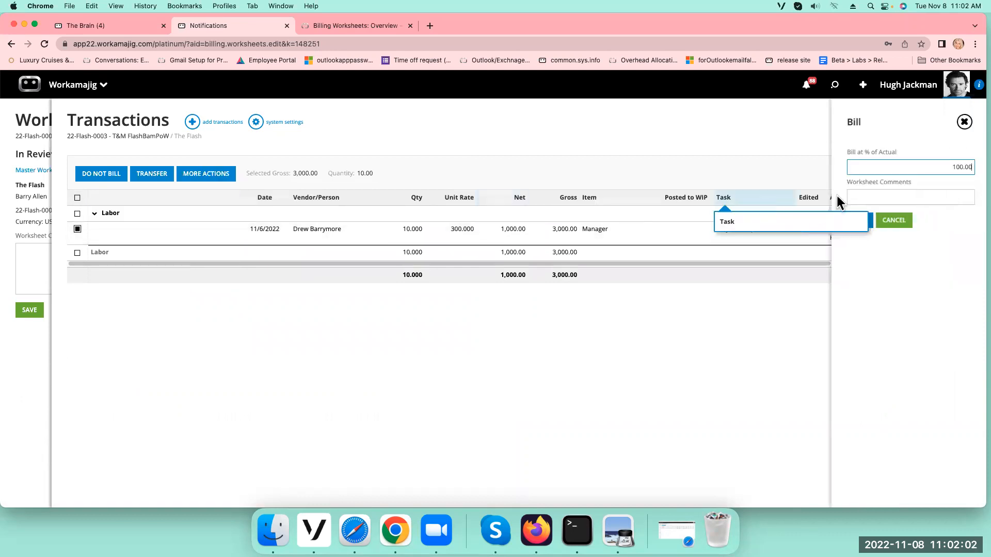
left_click(860, 220)
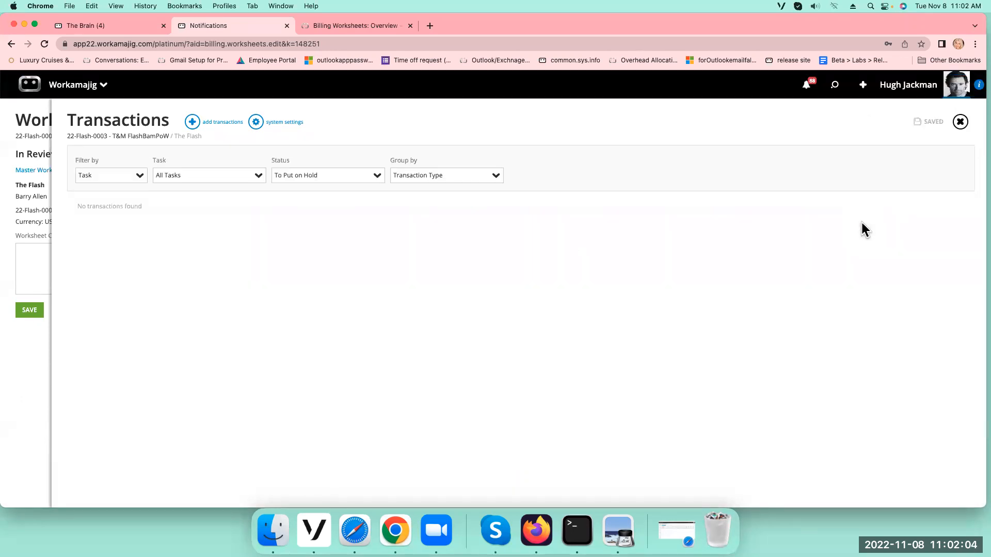
left_click(960, 123)
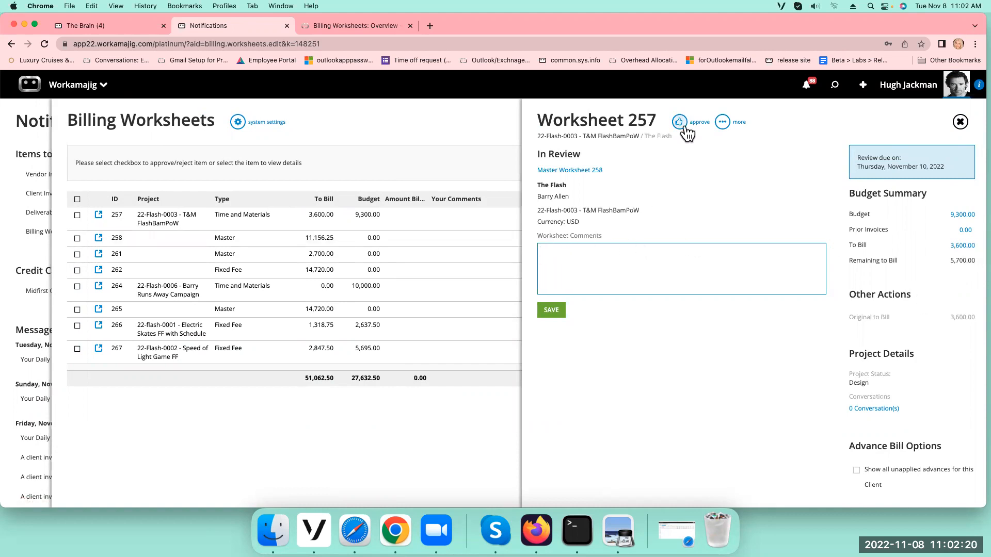
Step: Open worksheet 257's settings, view the available reviewers, and close the settings without changing the reviewer
left_click(720, 124)
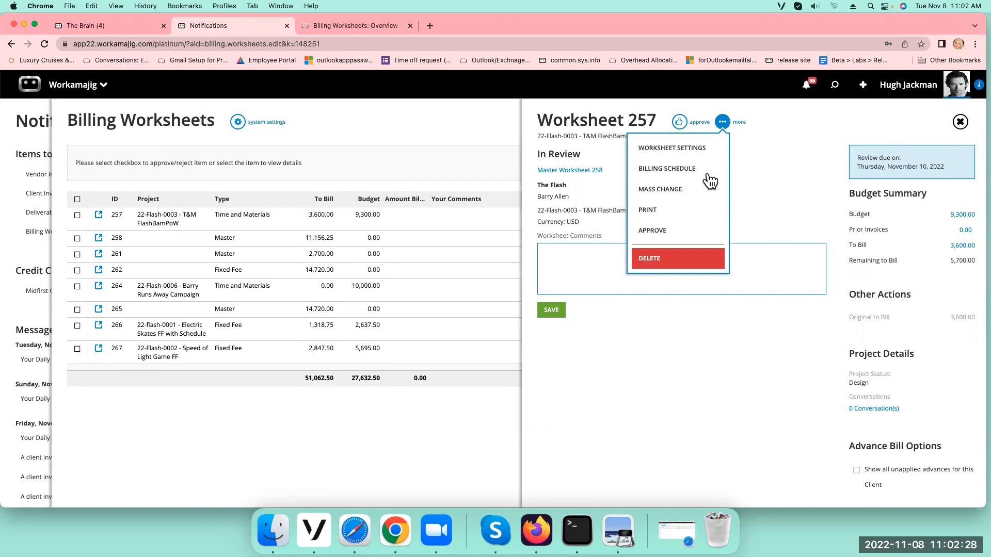
left_click(688, 153)
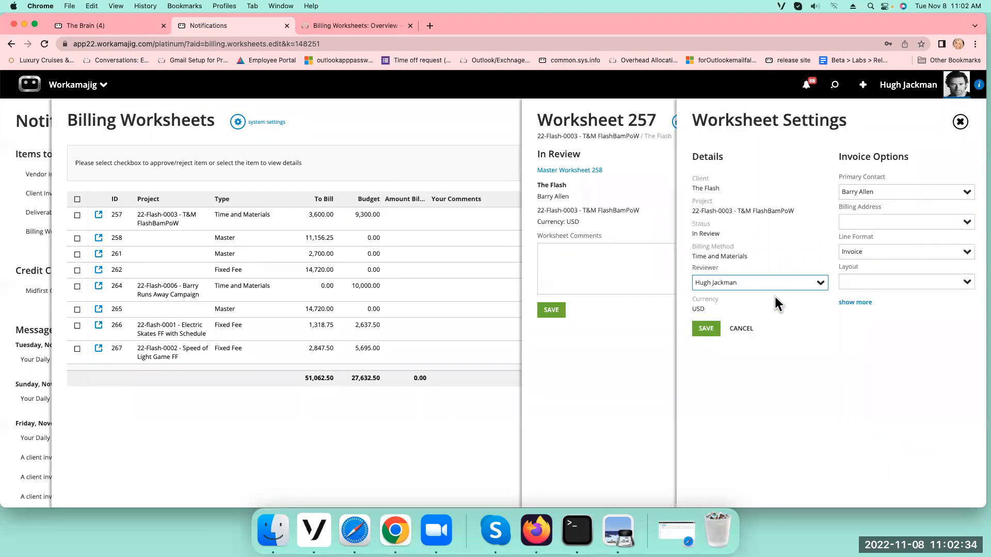
left_click(821, 285)
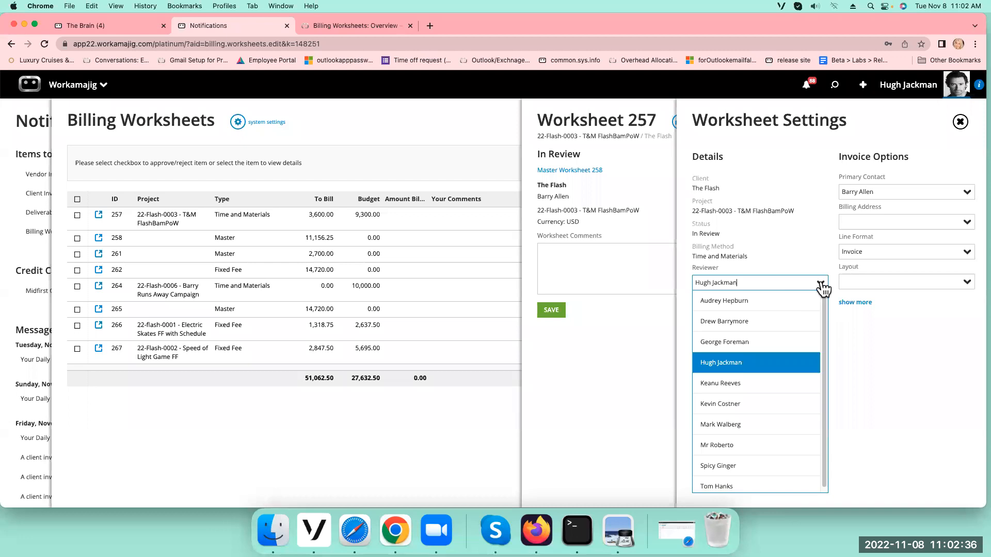
left_click(821, 284)
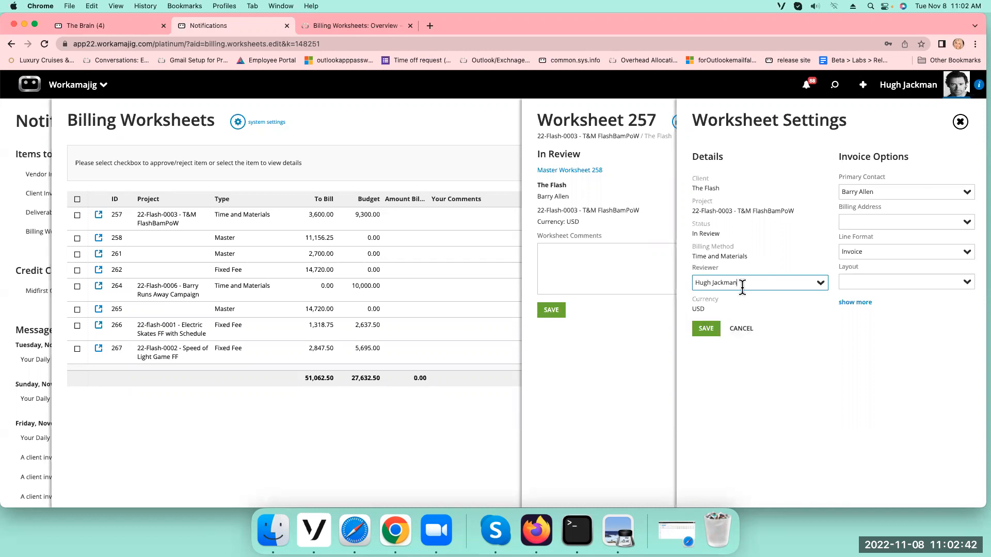
left_click(960, 121)
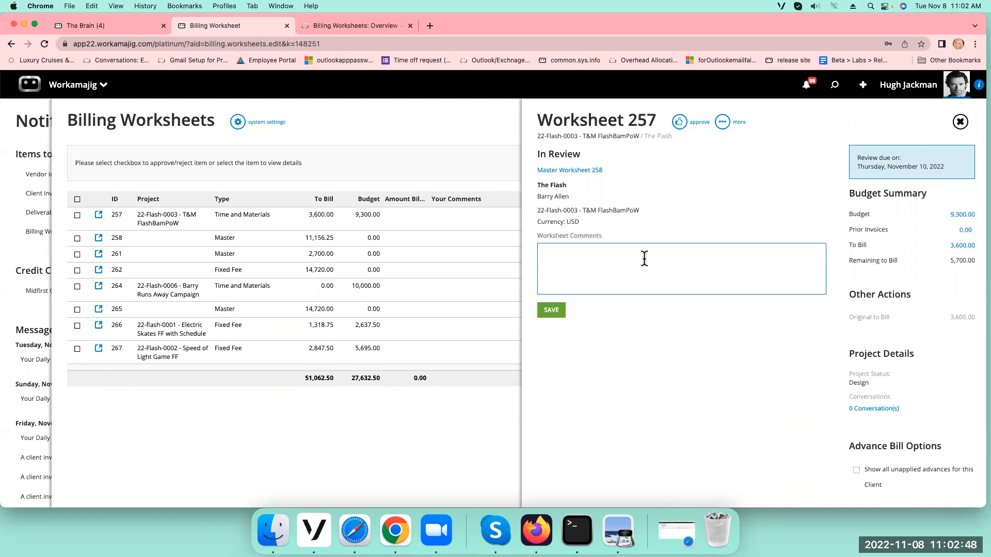
Step: Save the worksheet comment "This looks good" on worksheet 257, approve it without approval comments, and close it
type("This looks good")
left_click(551, 313)
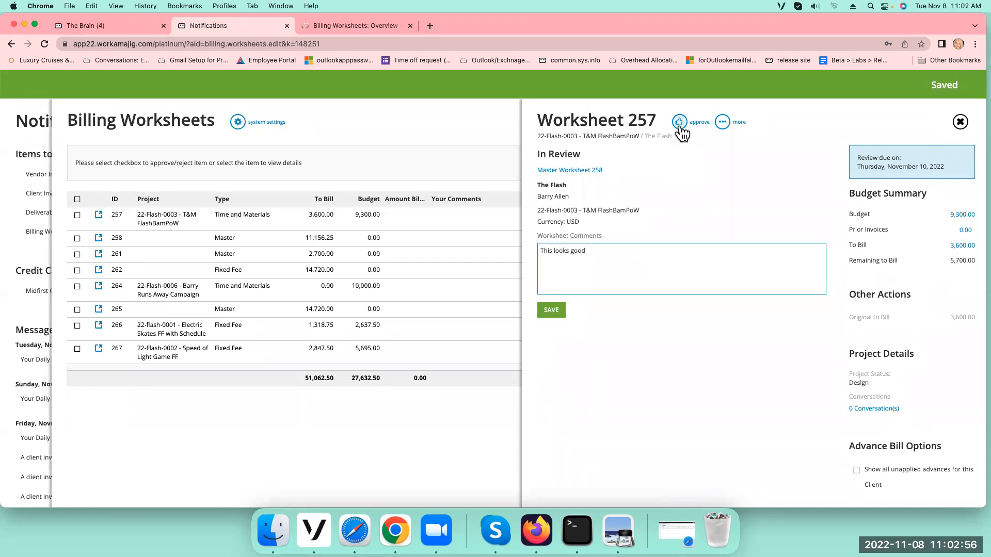
left_click(680, 128)
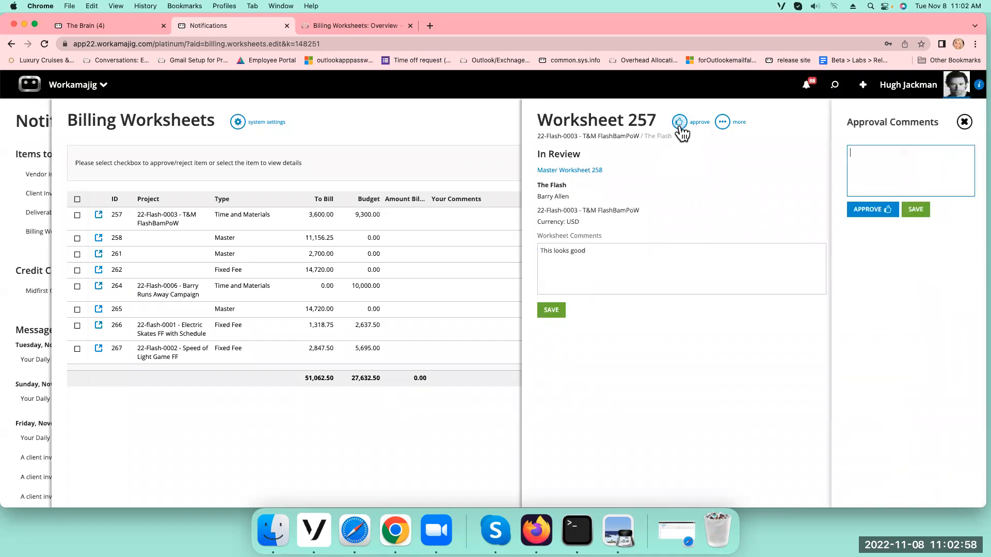
left_click(872, 210)
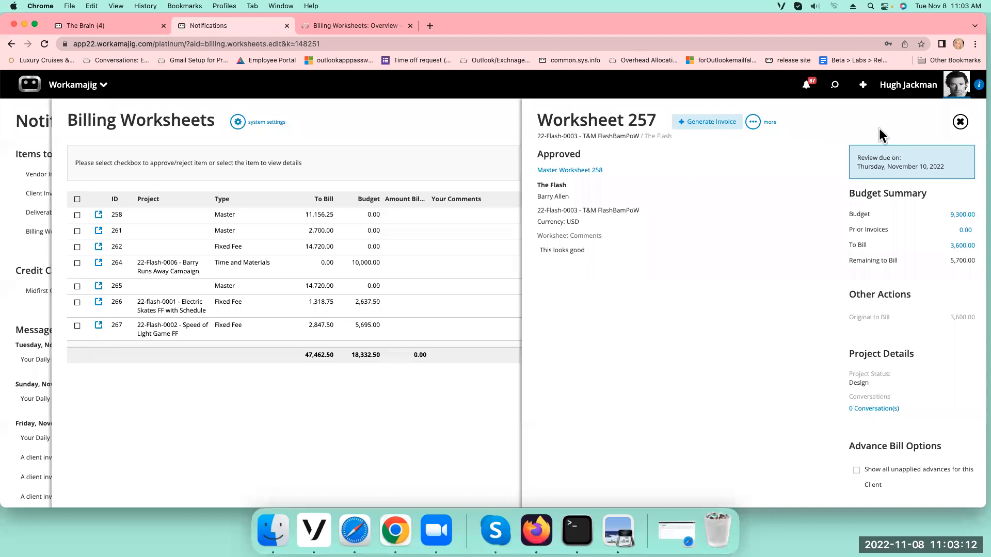
left_click(960, 121)
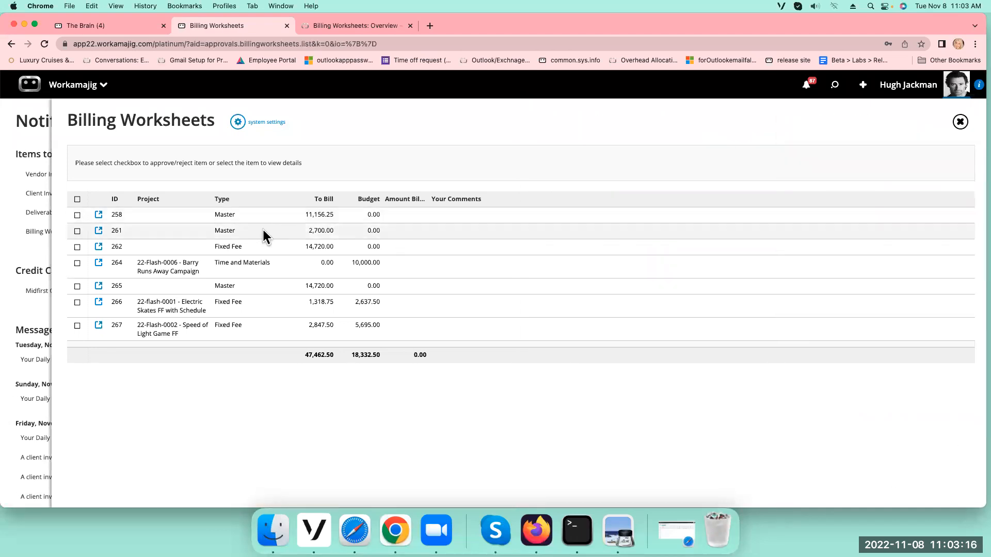
Step: Open fixed fee worksheet 262 and set its fixed amount to 50% of the estimate, saving the change
left_click(258, 247)
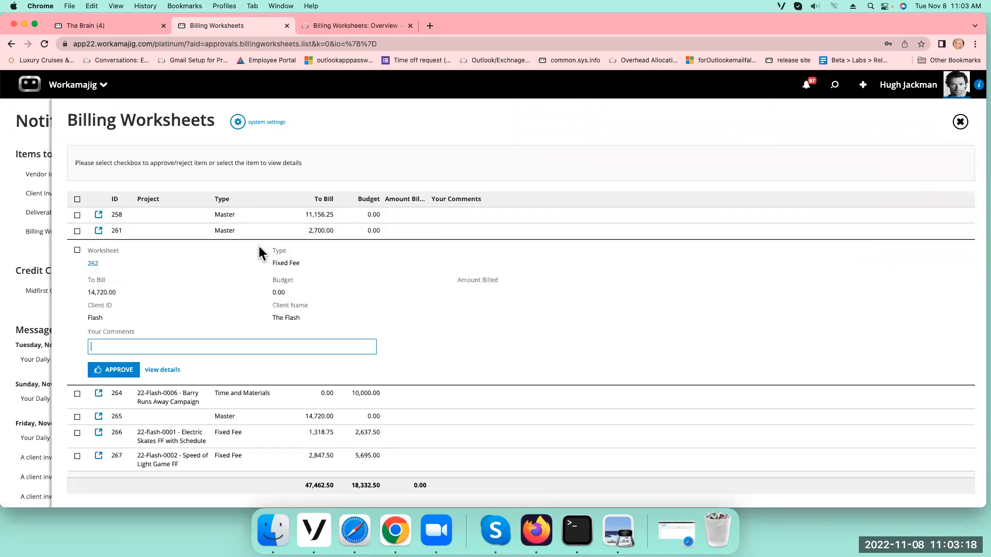
left_click(161, 370)
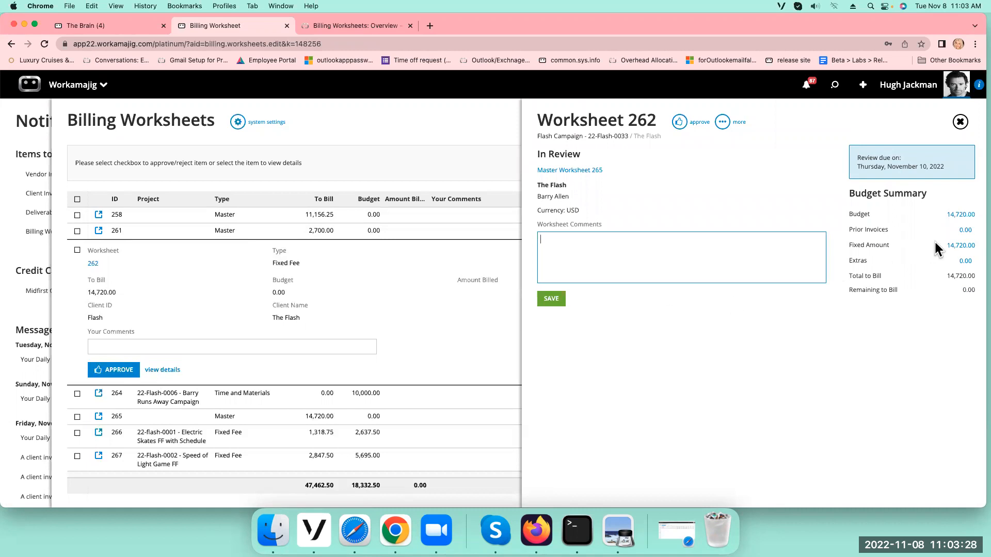
left_click(963, 250)
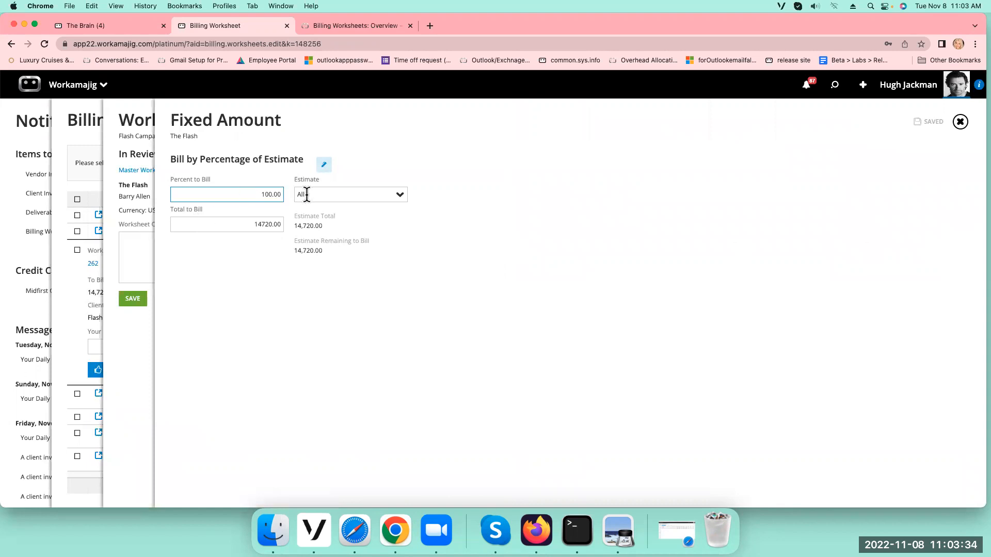
left_click_drag(261, 195, 292, 198)
type("50")
left_click(243, 295)
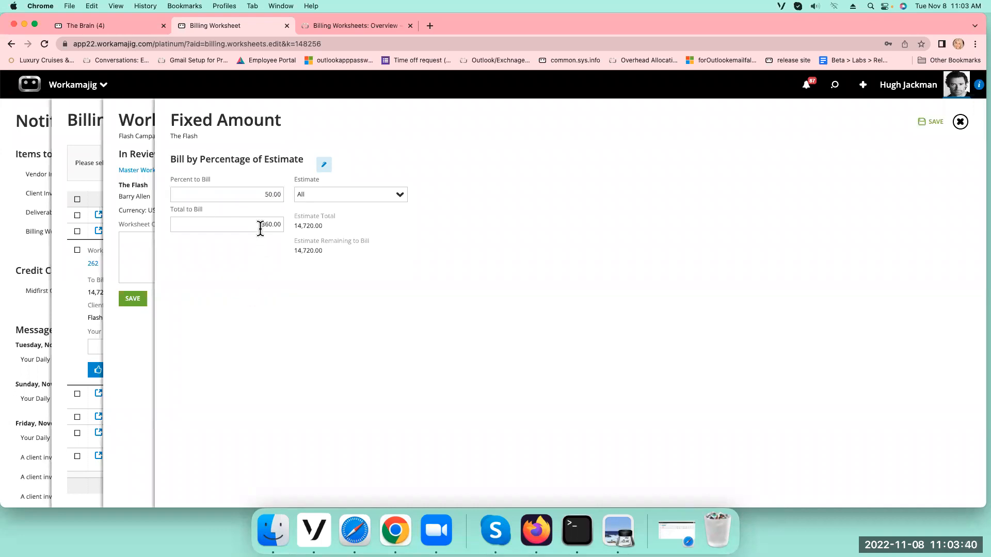
left_click(932, 124)
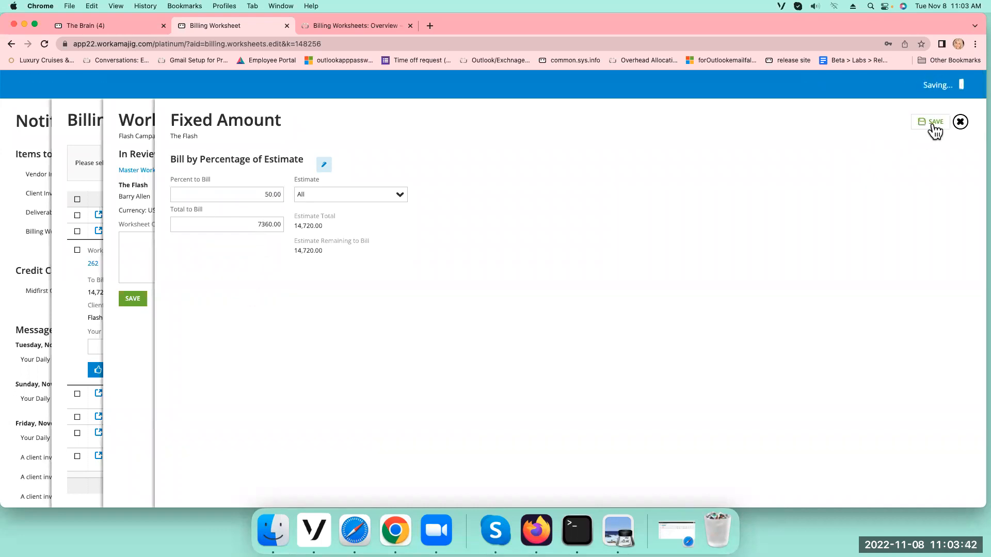
left_click(960, 123)
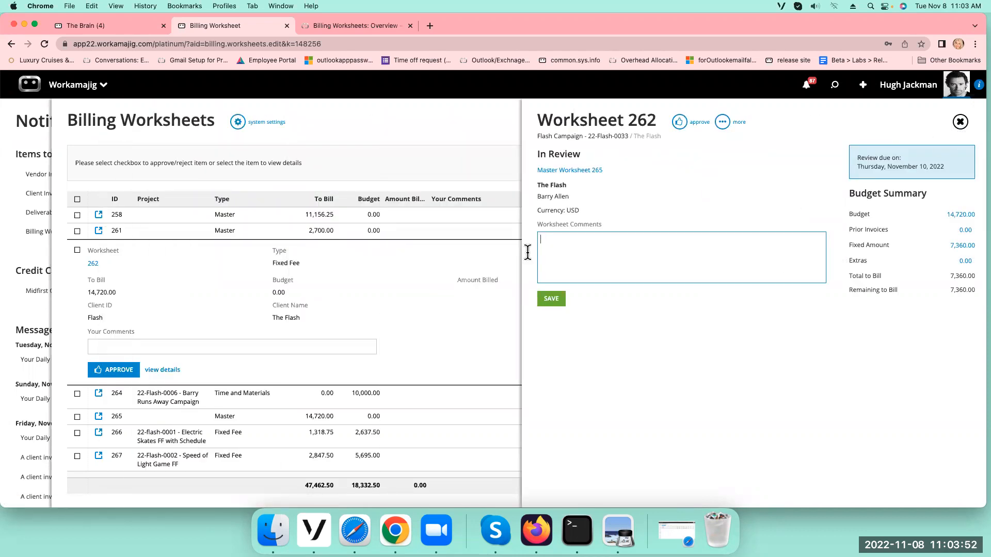
Step: Save the comment "bill half" on worksheet 262, approve the worksheet, and return to the review list
type("bill half")
left_click(551, 300)
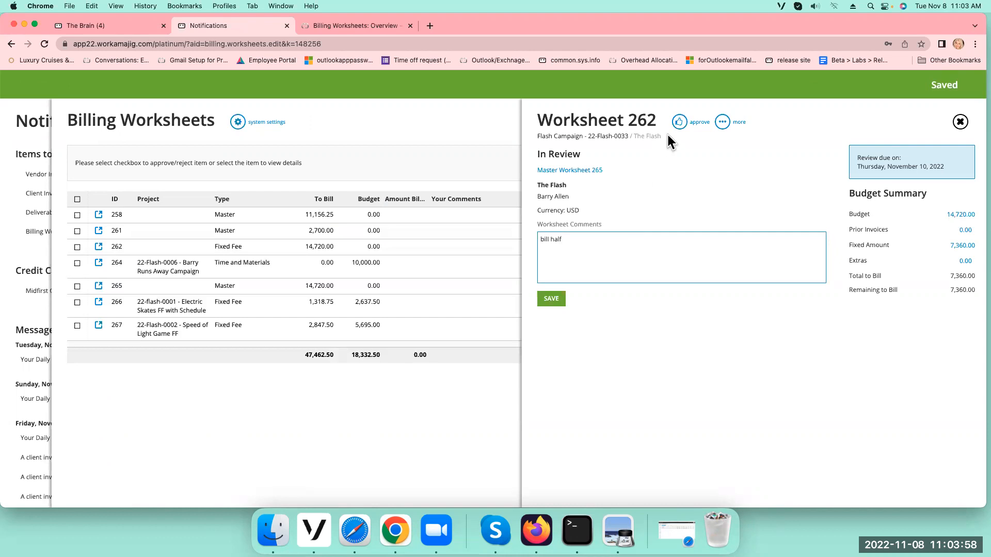
left_click(679, 122)
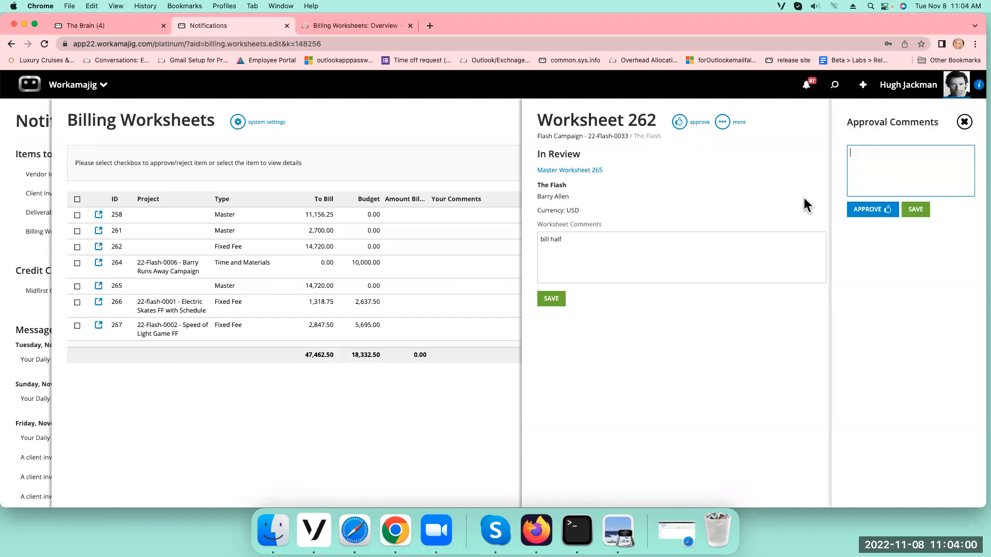
left_click(867, 212)
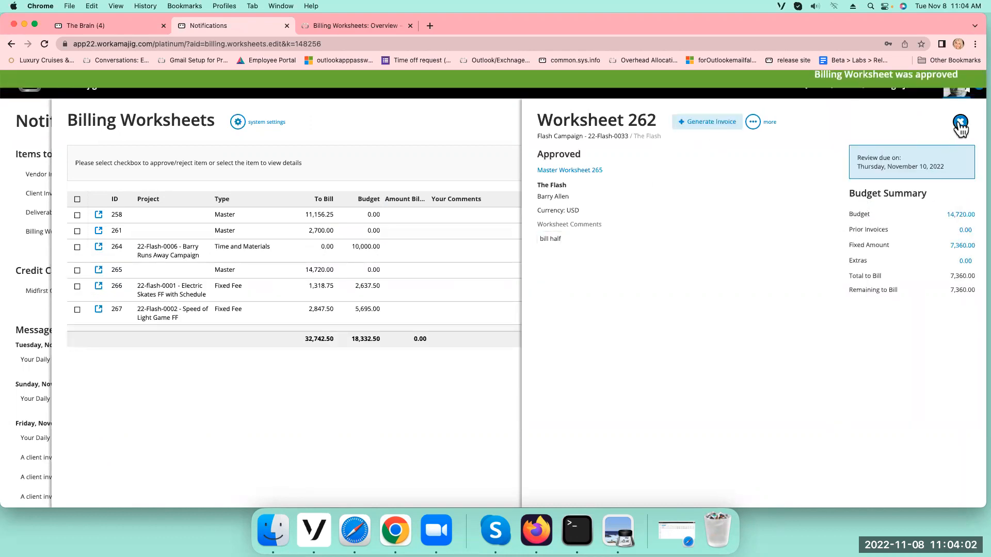
left_click(960, 122)
Step: View the details of master worksheet 265 and its child worksheets, and return to the list
left_click(247, 268)
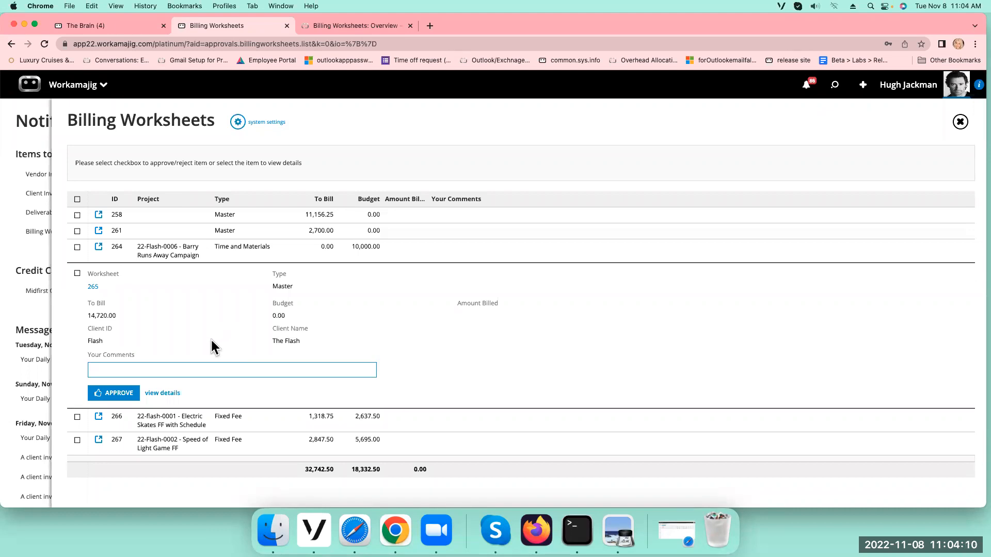
left_click(161, 394)
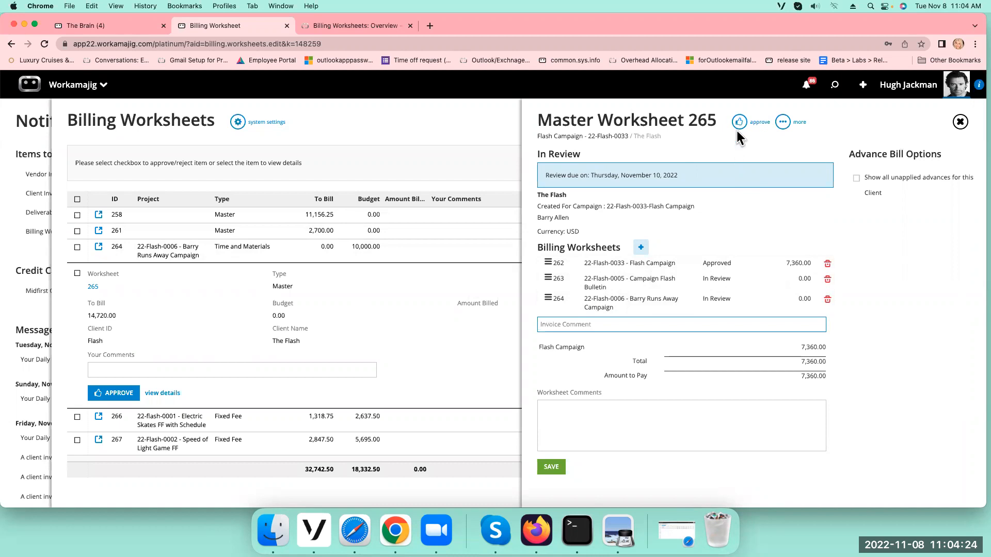
left_click(960, 122)
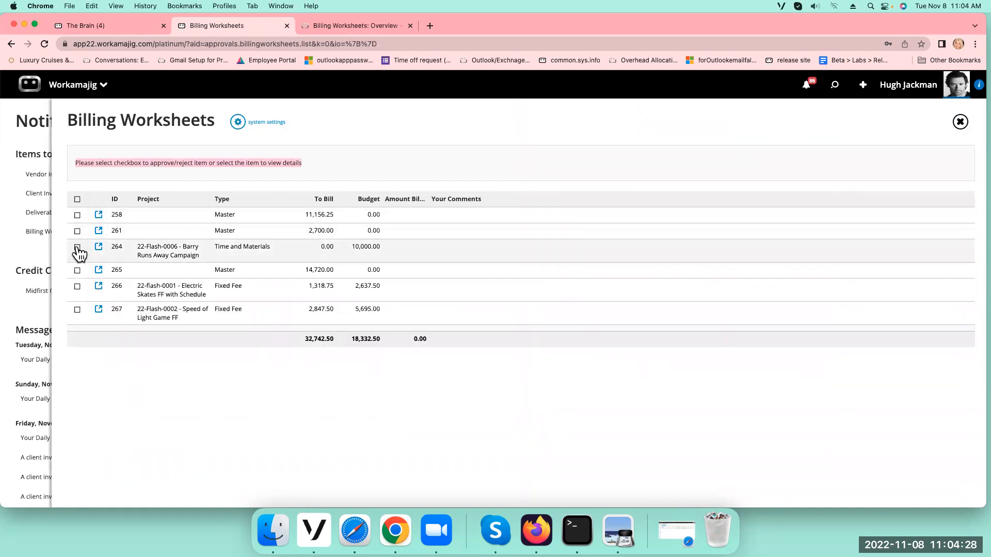
Step: Approve worksheets 264, 266 and 267 together from the review list
left_click(77, 248)
left_click(78, 287)
left_click(77, 309)
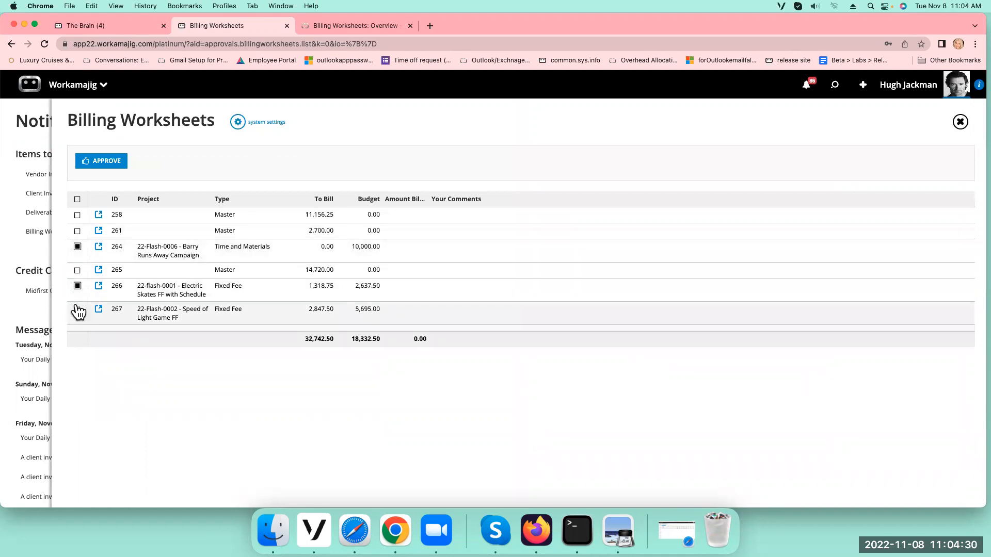
left_click(108, 162)
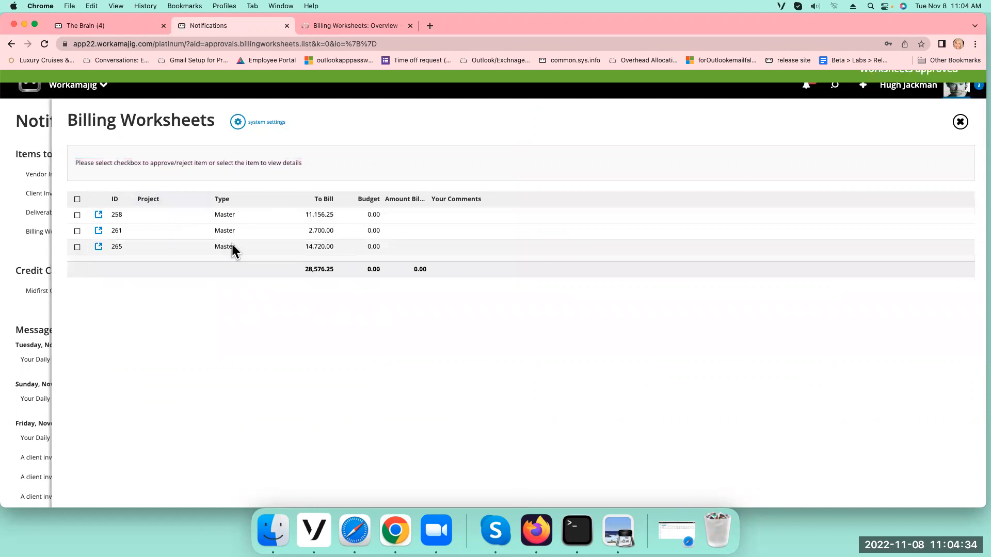
Step: Through master worksheet 265, open worksheet 262, save its fixed amount at 100% of the estimate, and return to the master
left_click(228, 247)
left_click(166, 369)
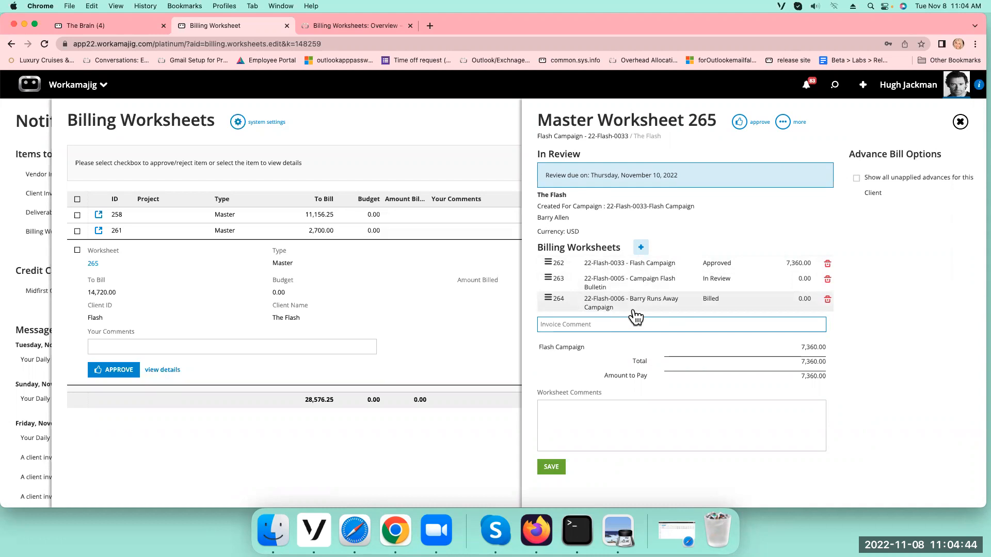
left_click(639, 268)
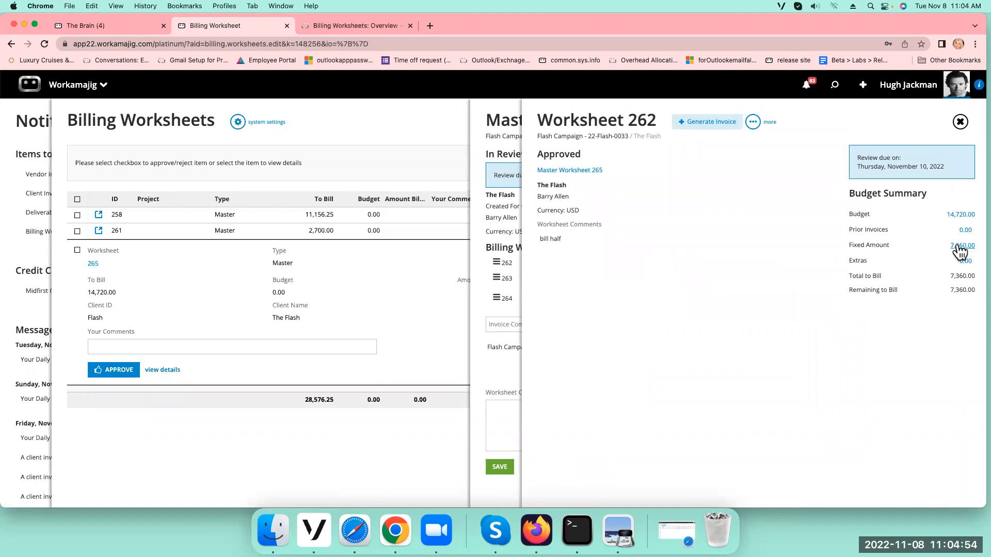
left_click(958, 248)
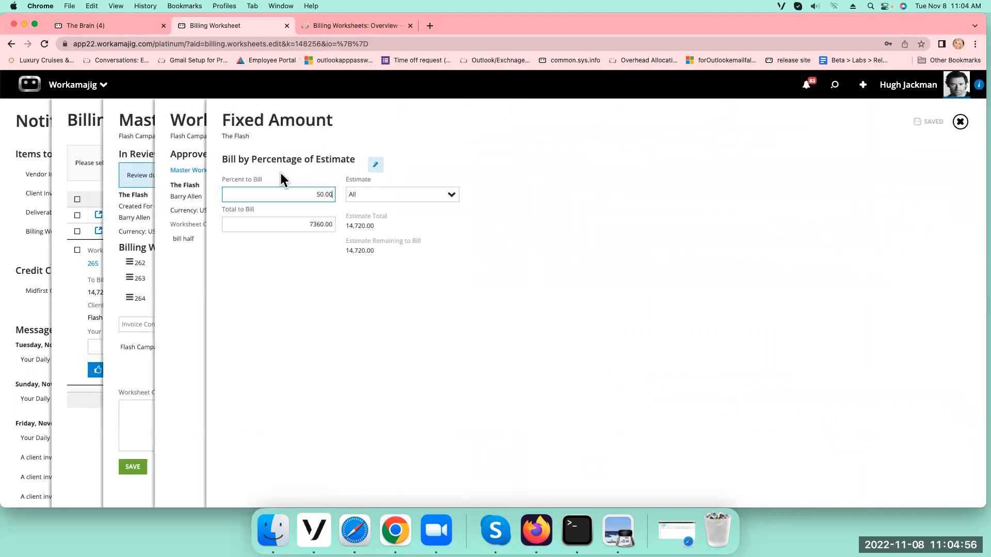
left_click_drag(309, 194, 387, 197)
type("100")
left_click(933, 124)
left_click(960, 122)
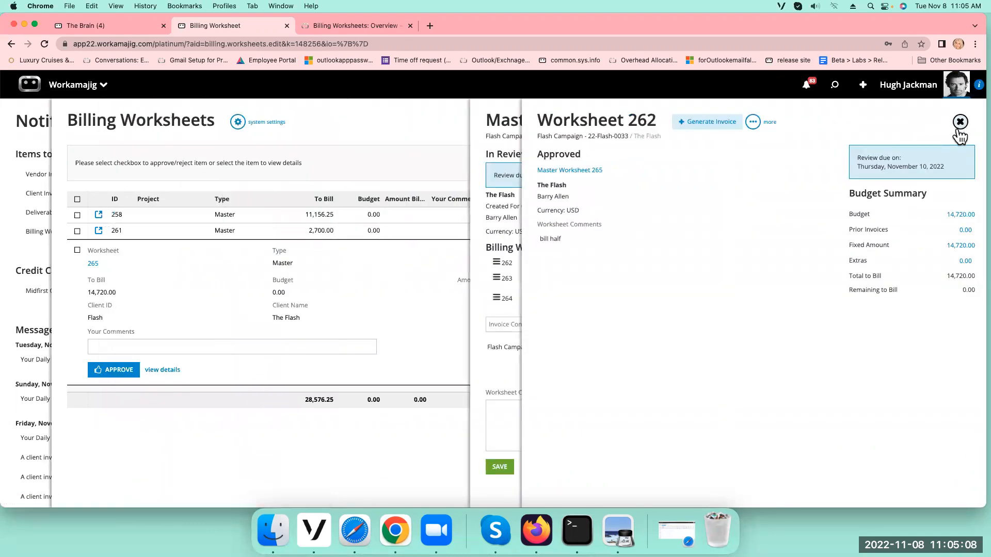
left_click(959, 122)
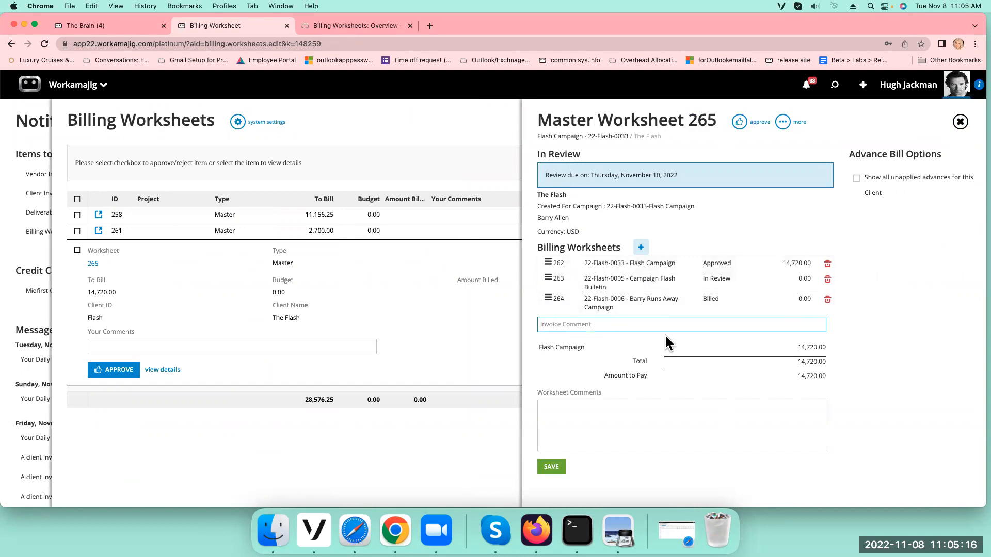
Step: Enter the invoice comment "will be printed" and the worksheet comment "not print" on master worksheet 265
left_click(627, 325)
left_click(563, 408)
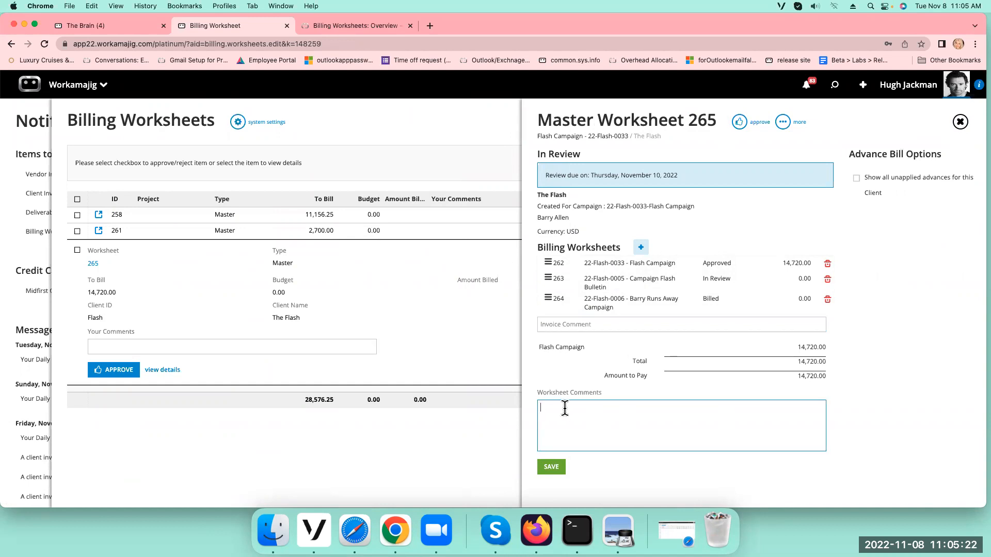
left_click(576, 324)
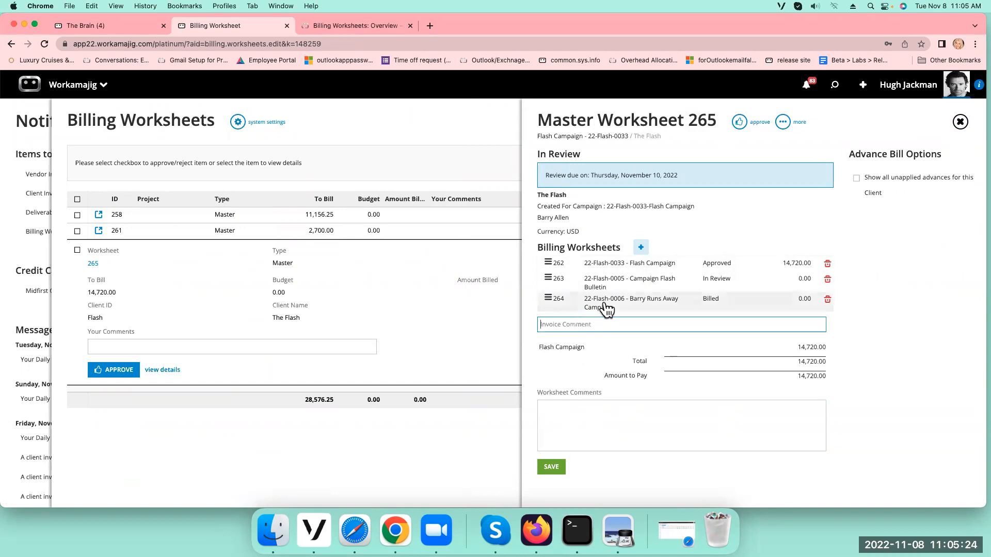
type("will be printed")
left_click(573, 413)
type("not print")
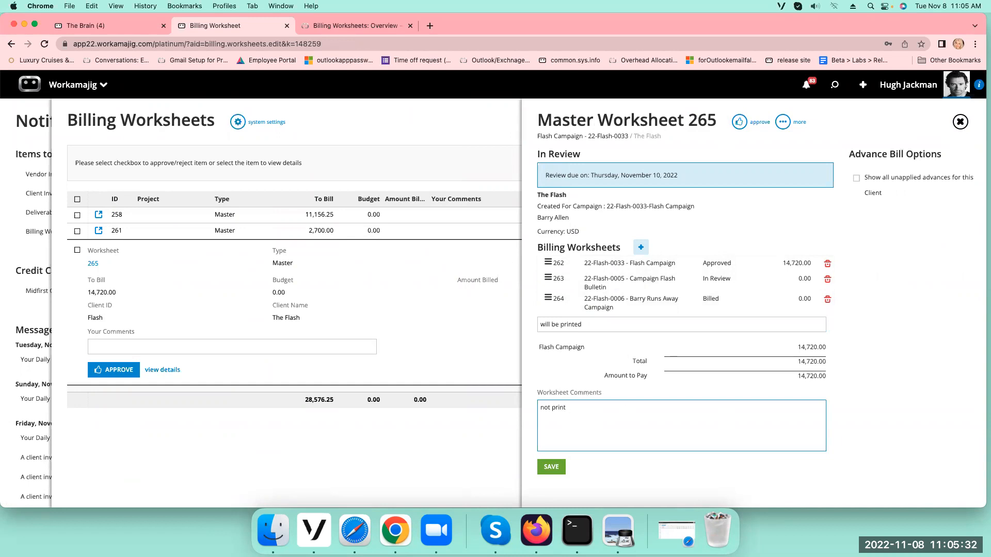
Step: Save the changes to master worksheet 265 and close it without approving it
left_click(740, 123)
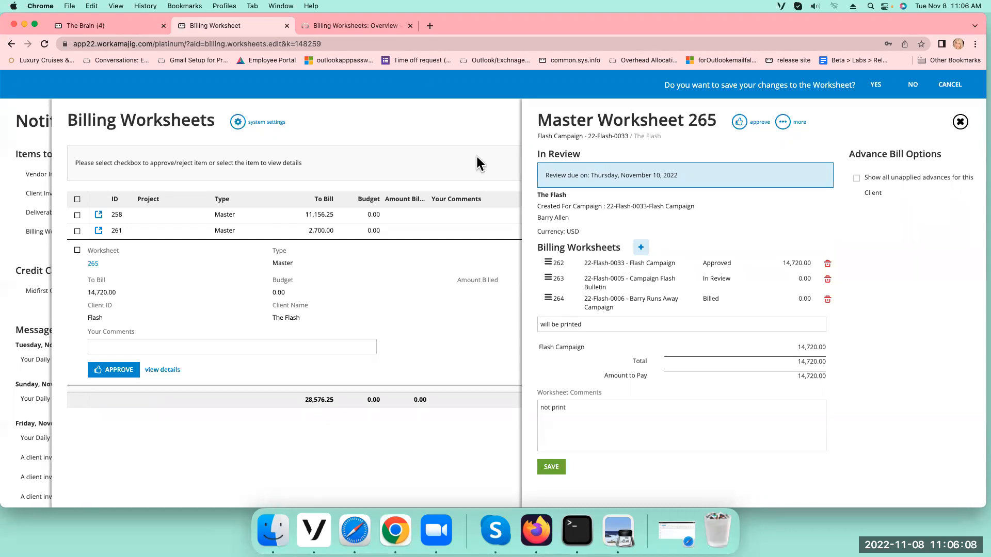
left_click(386, 125)
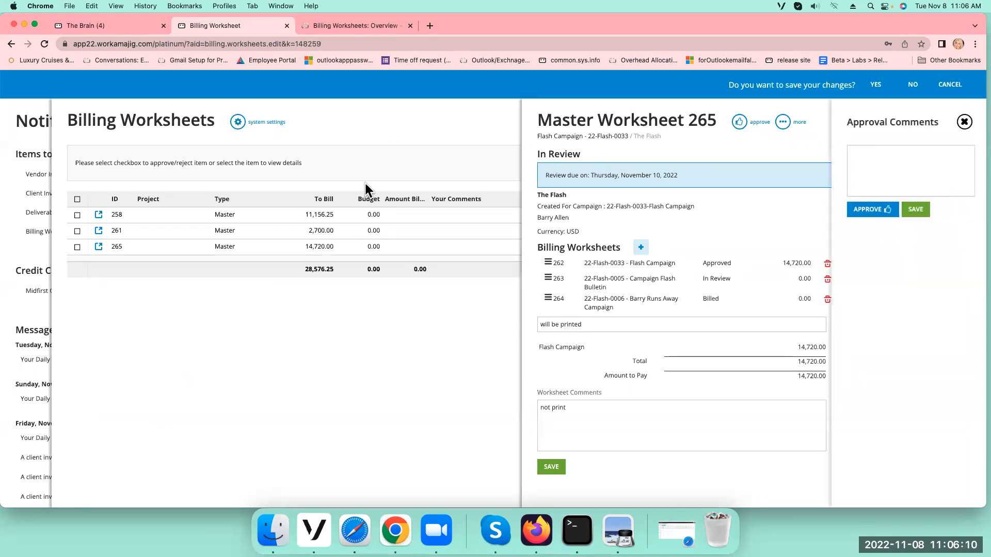
left_click(875, 84)
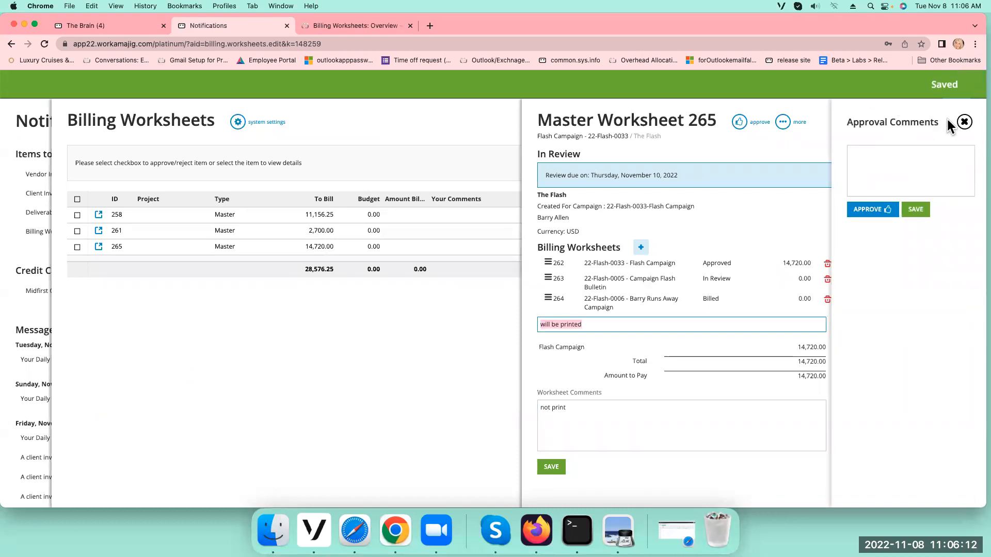
left_click(963, 123)
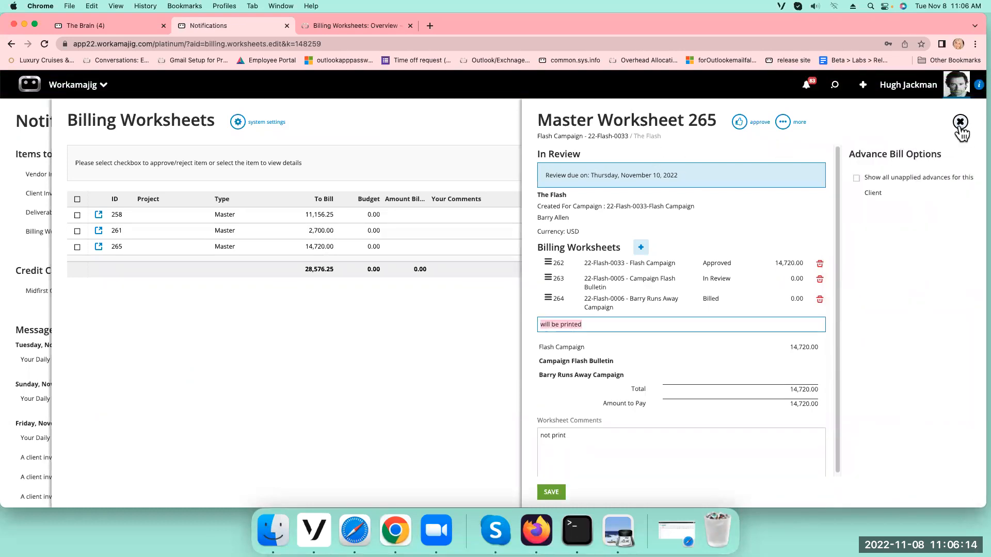
left_click(959, 122)
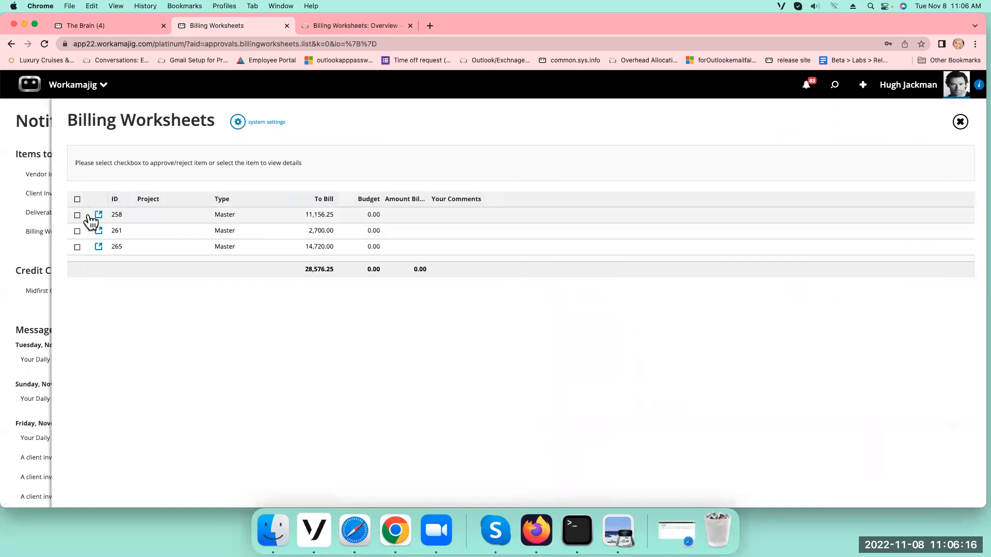
Step: View master worksheet 258's child worksheets and billing lines, and return to the notifications
left_click(160, 216)
left_click(161, 339)
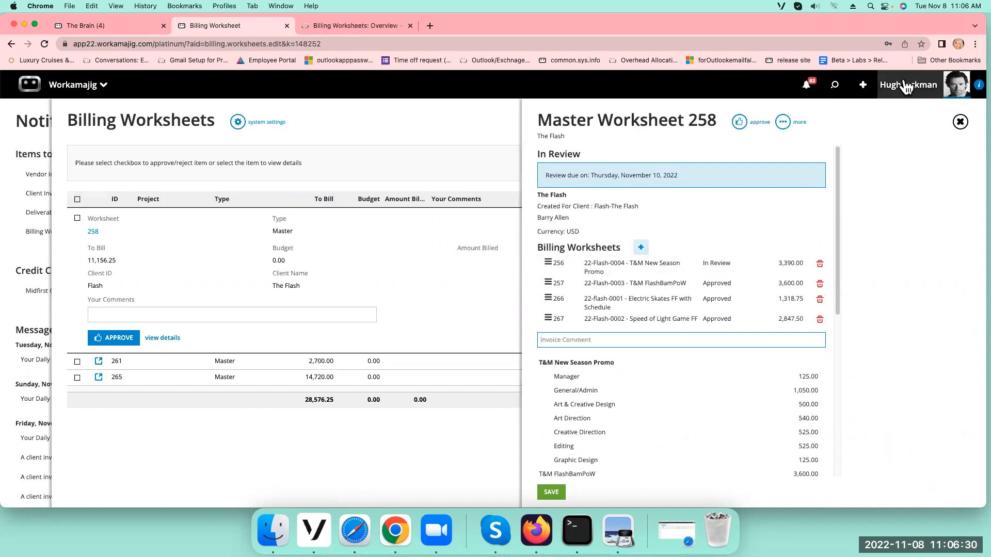
left_click(961, 123)
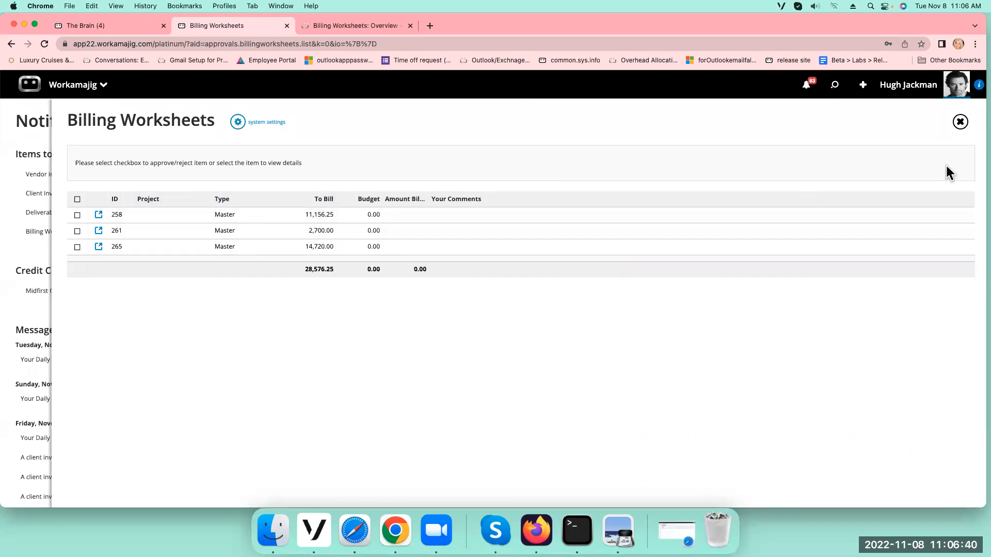
left_click(961, 124)
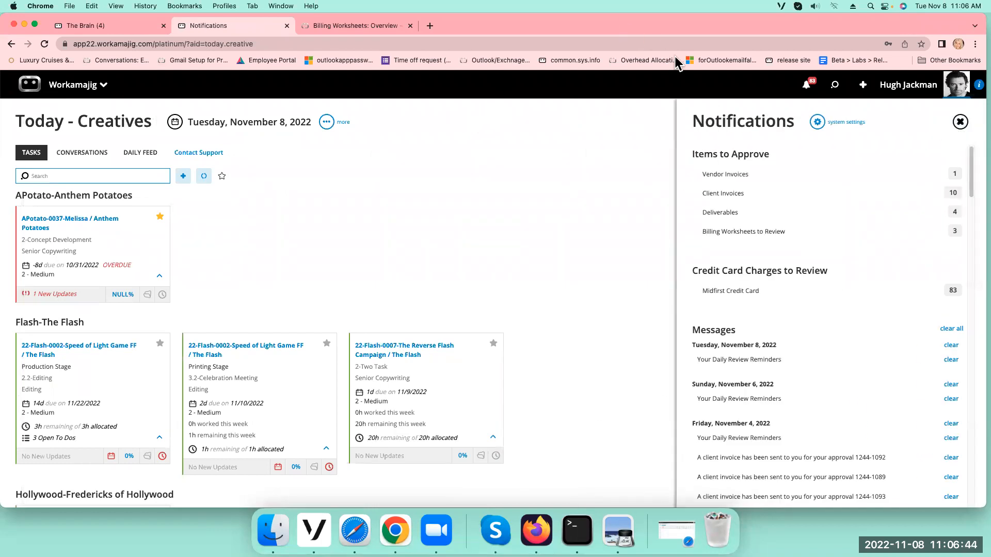
Step: Switch to the biller's session in Safari, expand the biller's own worksheets, and view worksheet 259's transactions to bill
left_click(354, 530)
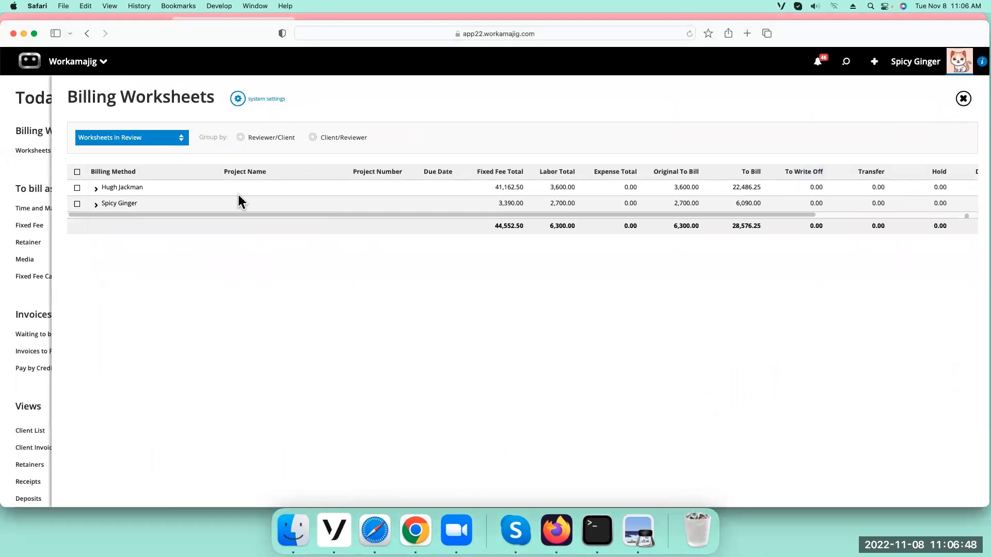
left_click(110, 206)
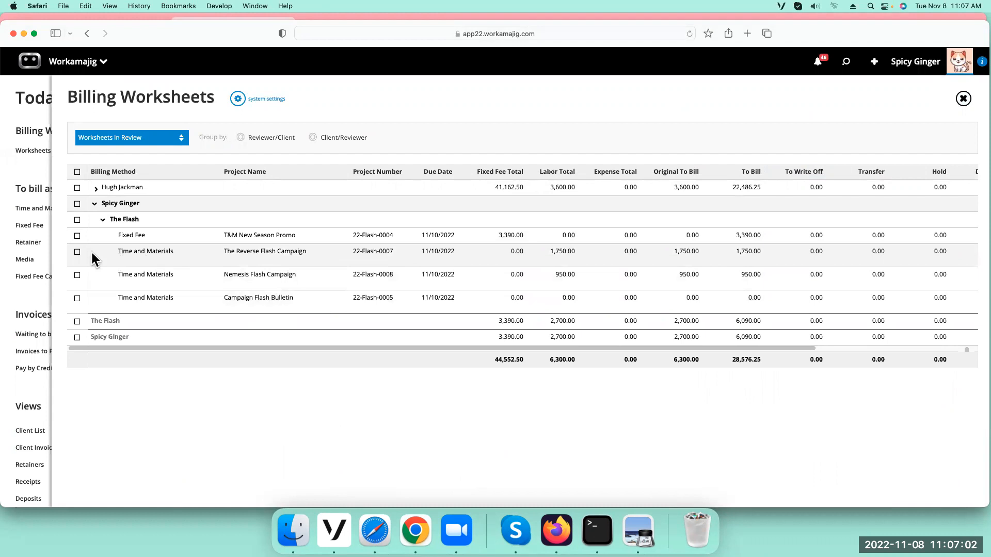
left_click(306, 258)
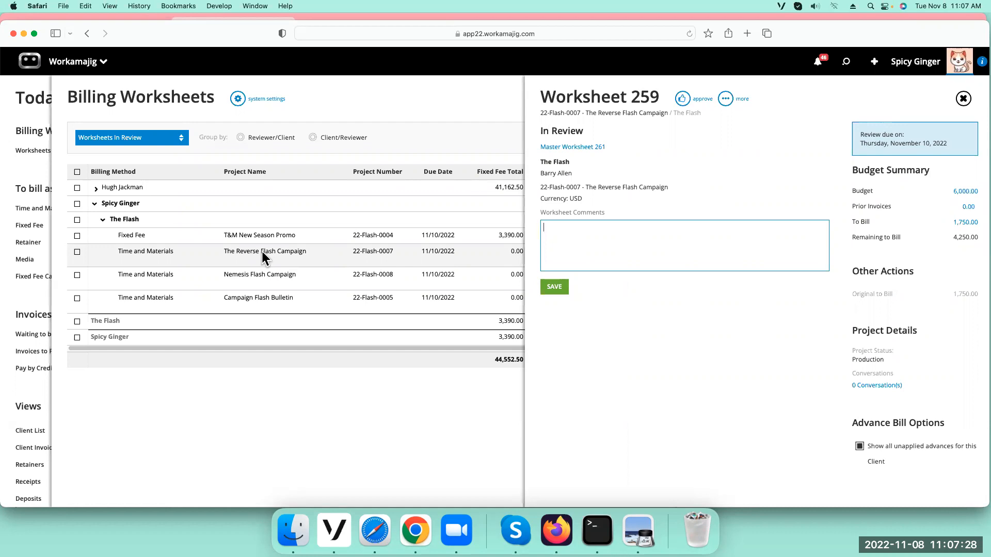
left_click(964, 223)
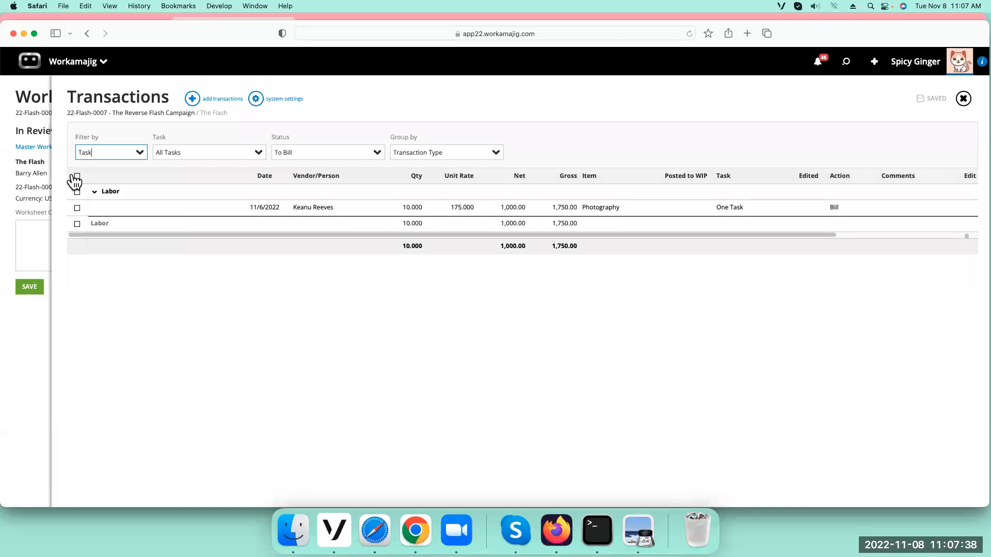
left_click(962, 99)
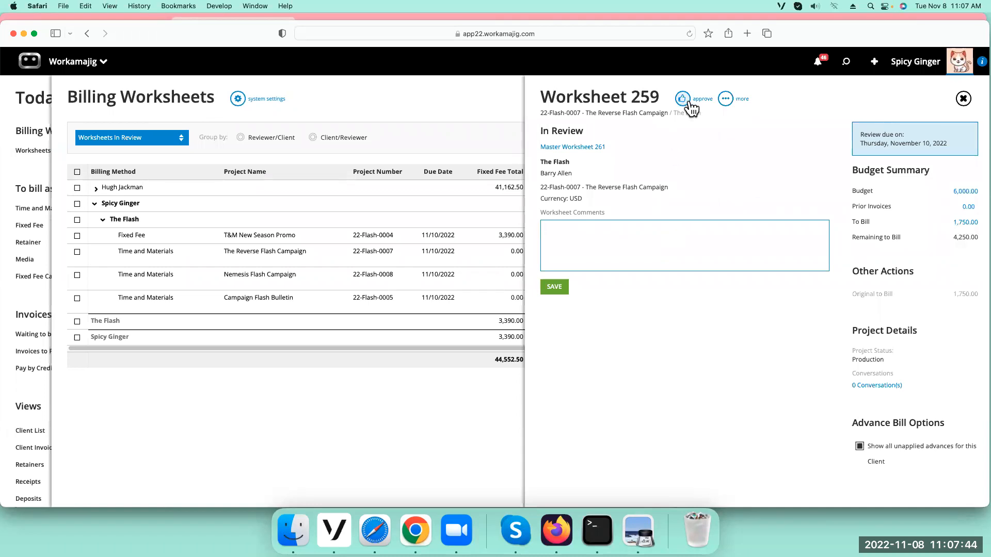
Step: View the transactions to bill on worksheet 260, Nemesis Flash Campaign, and close the worksheet
left_click(279, 278)
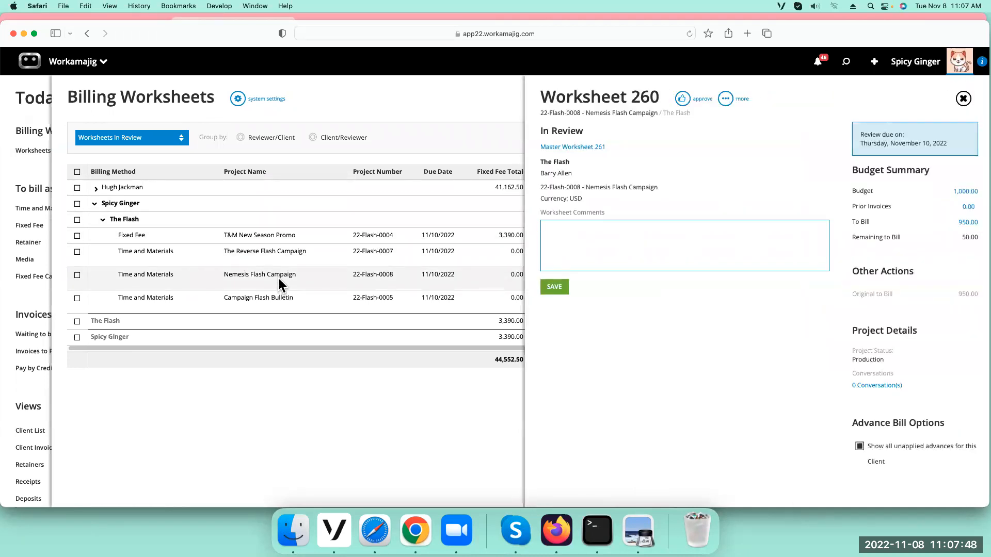
left_click(964, 223)
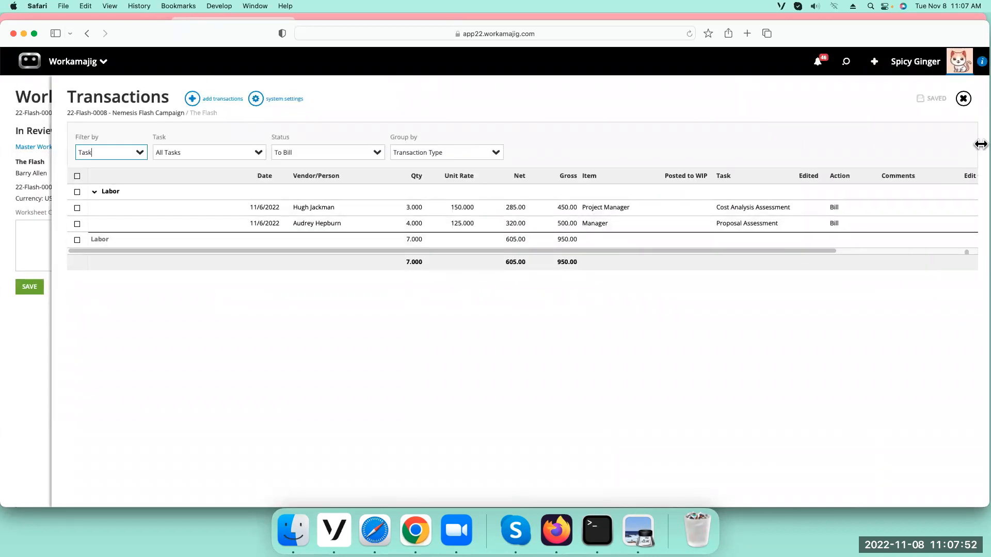
left_click(963, 98)
left_click(963, 98)
Step: On worksheet 263, Campaign Flash Bulletin, change the Art & Creative Design labor transaction's action to Bill and return to the worksheet
left_click(284, 301)
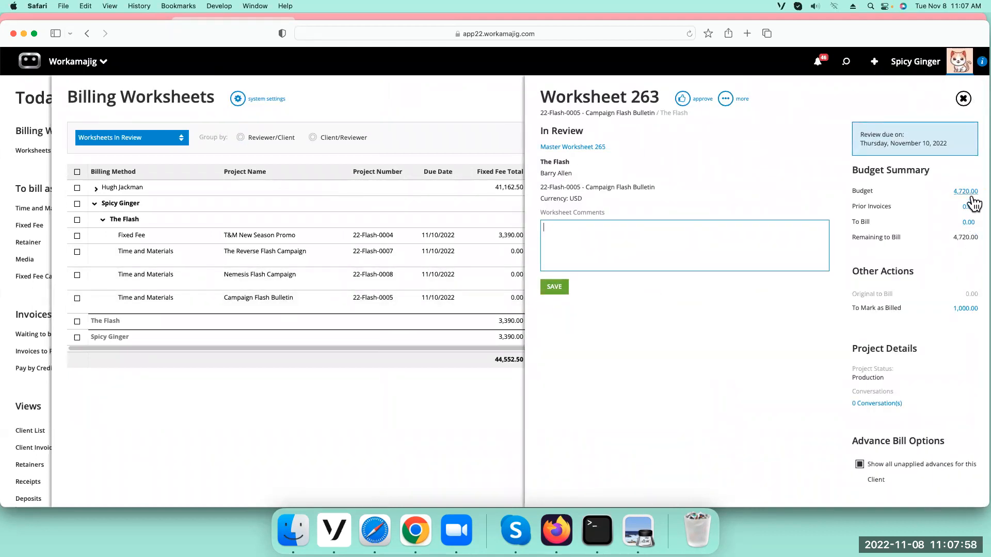
left_click(966, 310)
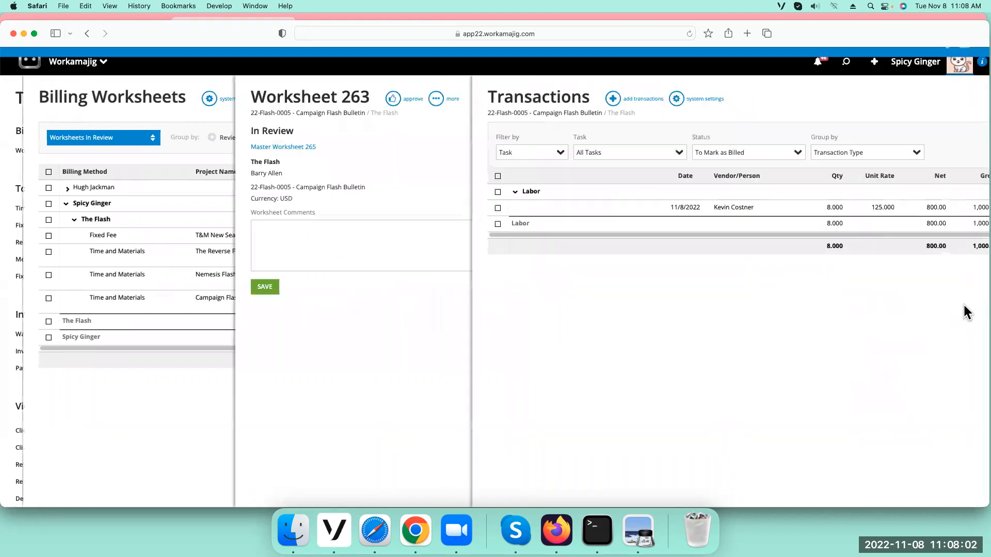
left_click(77, 208)
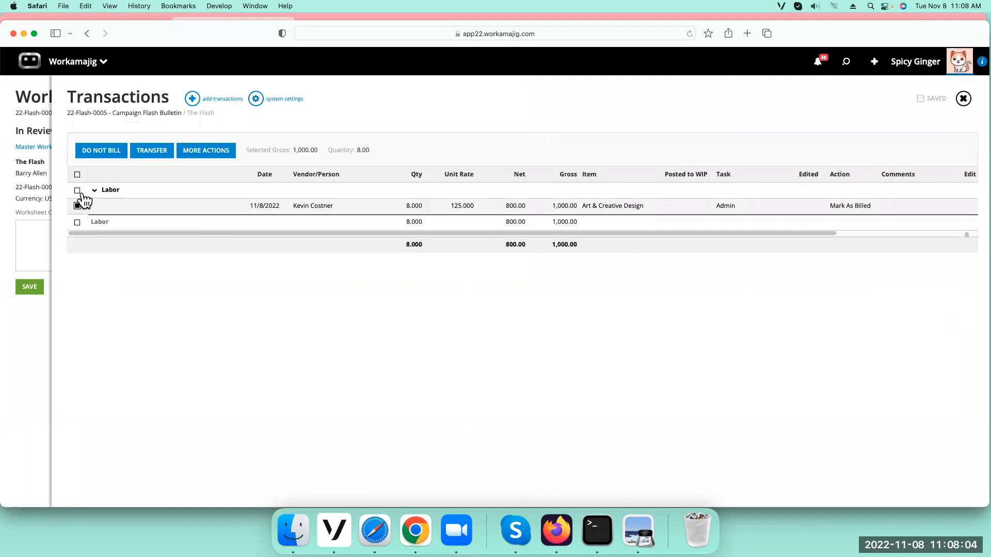
left_click(209, 157)
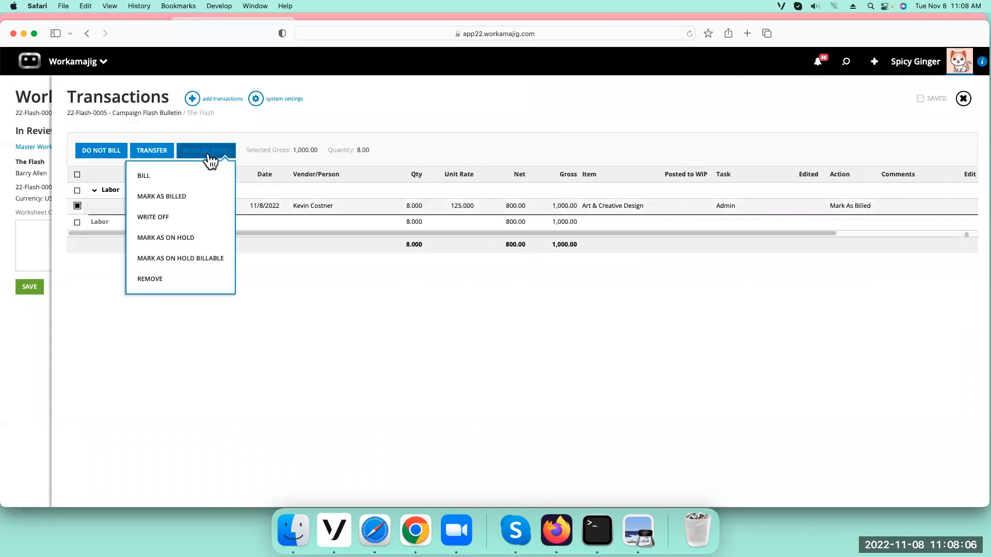
left_click(172, 172)
left_click(863, 198)
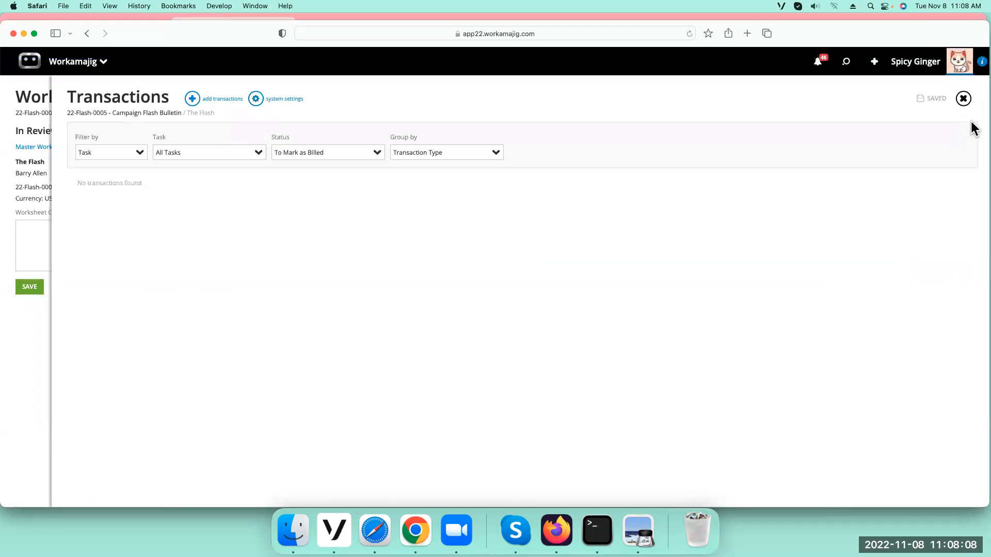
left_click(964, 99)
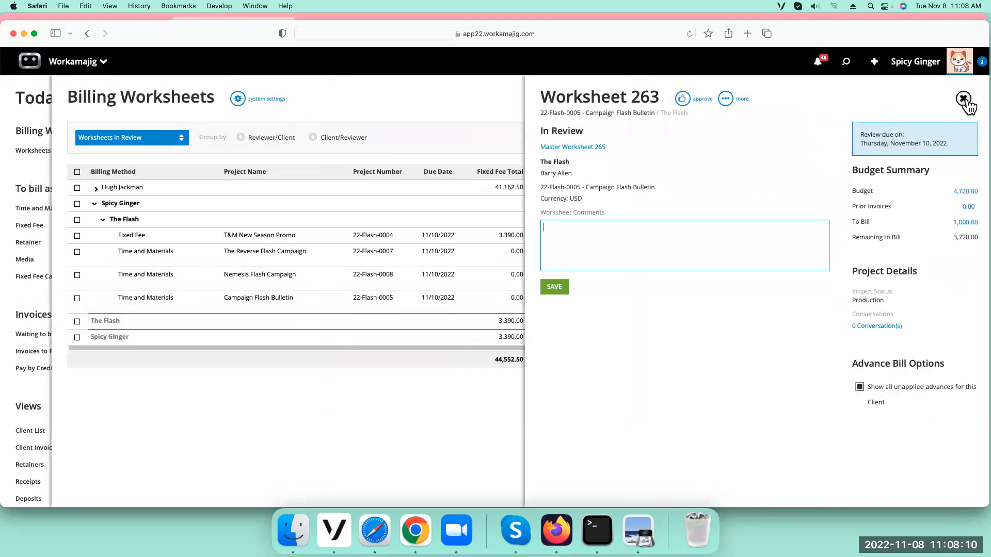
Step: Reopen worksheet 263 and inspect the details of the Art & Creative Design labor entry in its transactions to bill
left_click(963, 99)
left_click(327, 298)
left_click(967, 222)
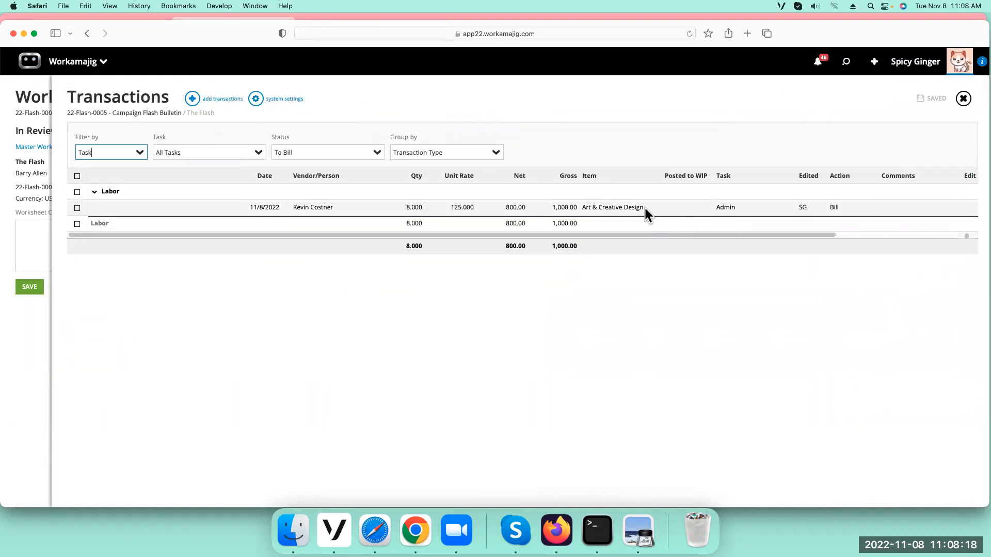
left_click(354, 210)
left_click(390, 105)
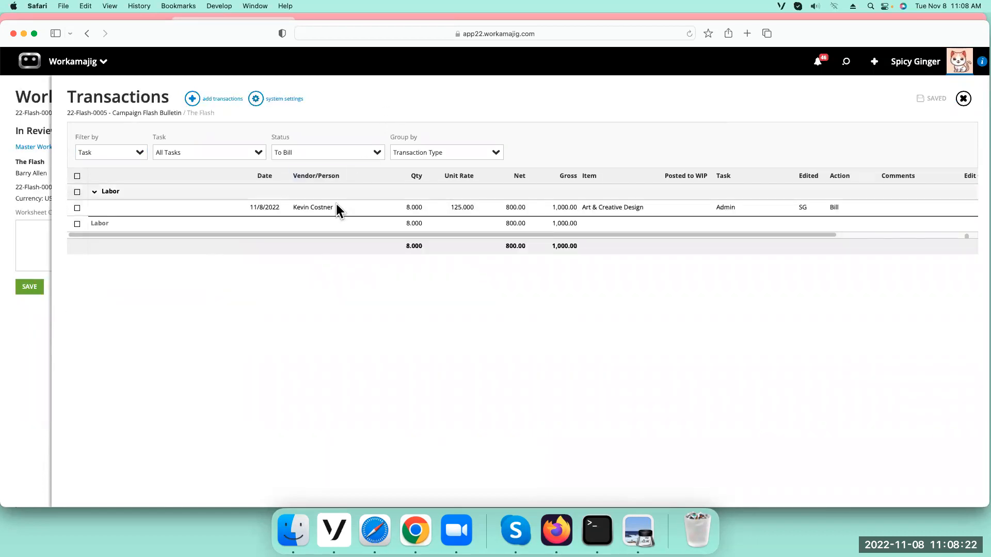
Step: Write off the Art & Creative Design labor transaction with the reason Beyond Scope and return to worksheet 263
left_click(78, 208)
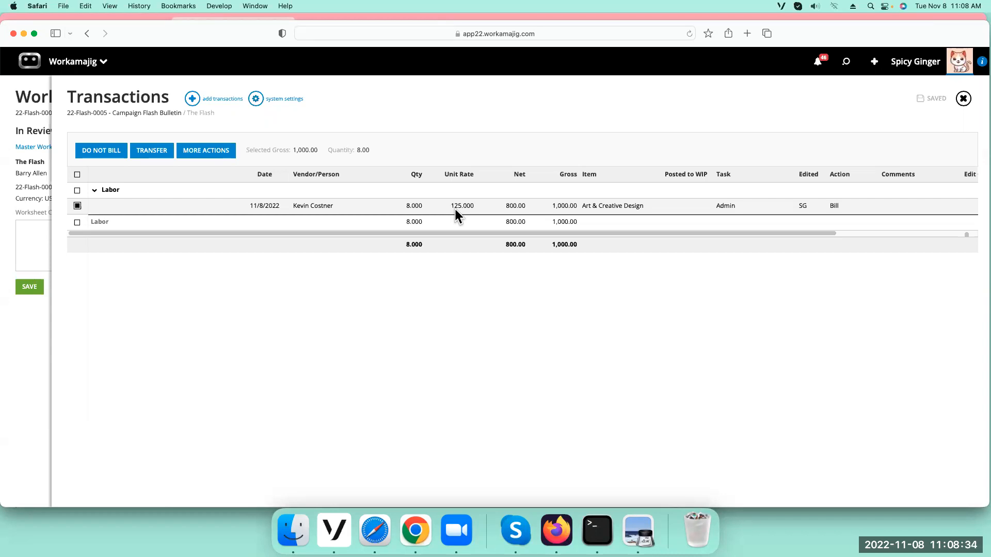
left_click(223, 154)
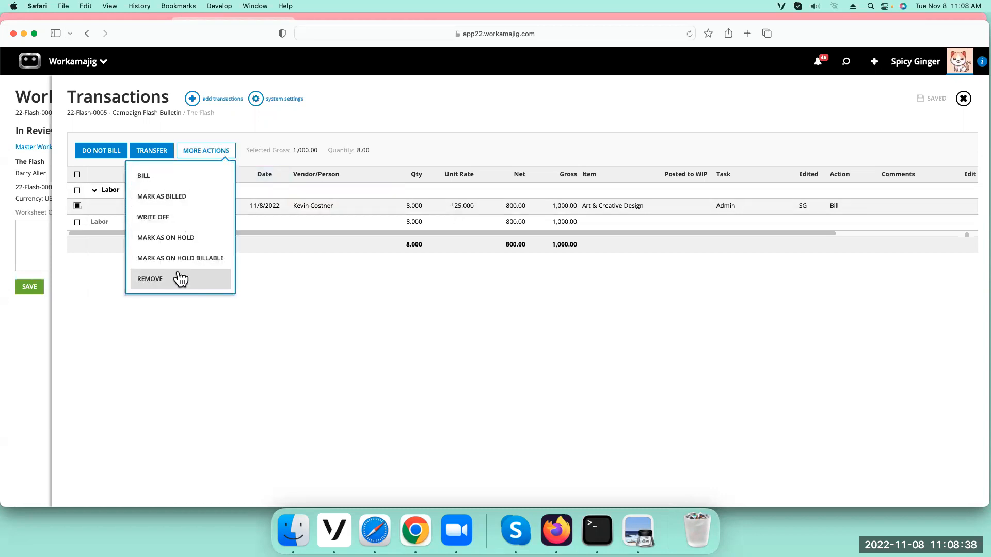
left_click(176, 218)
left_click(969, 147)
left_click(881, 164)
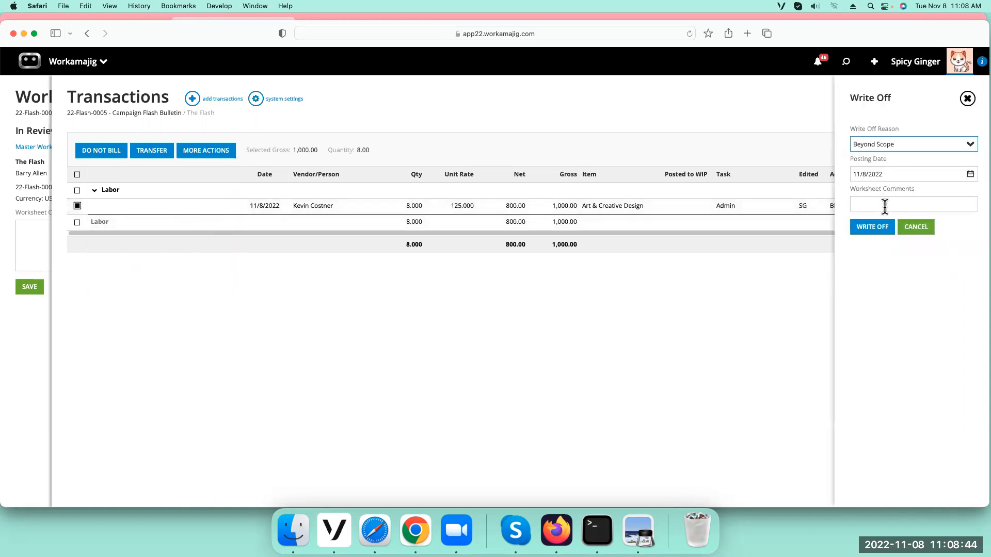
left_click(869, 230)
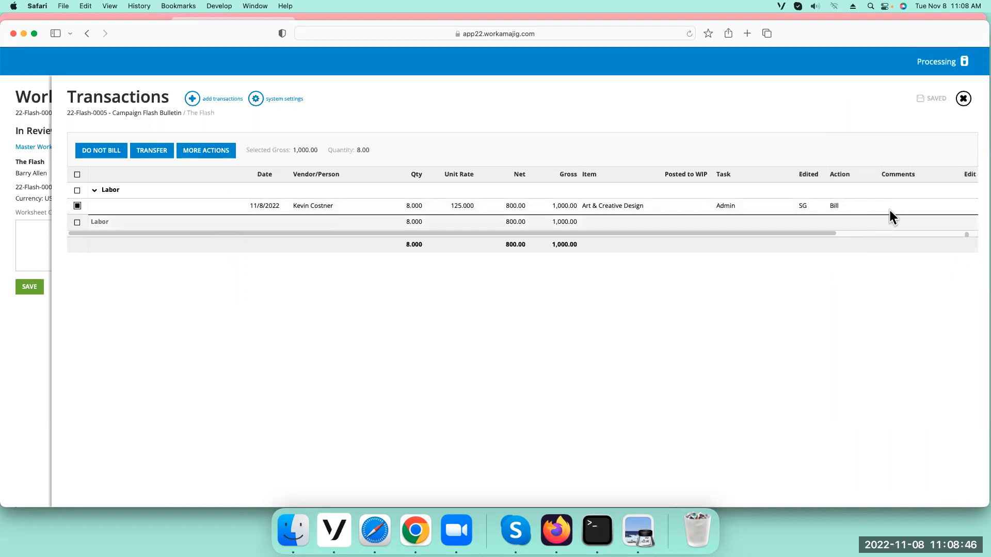
left_click(963, 100)
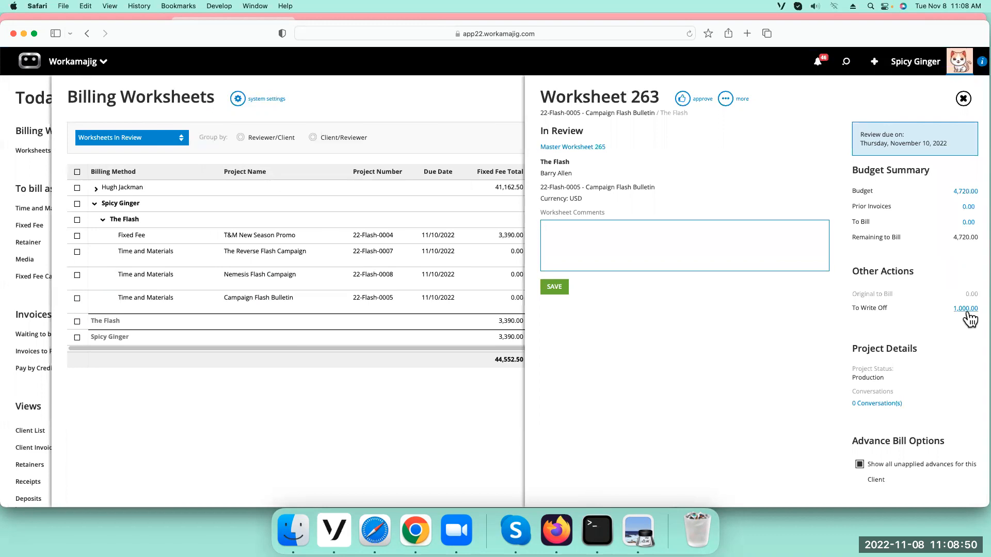
Step: Approve worksheet 263 and close it, and approve all remaining worksheets in the biller's own review group
left_click(683, 99)
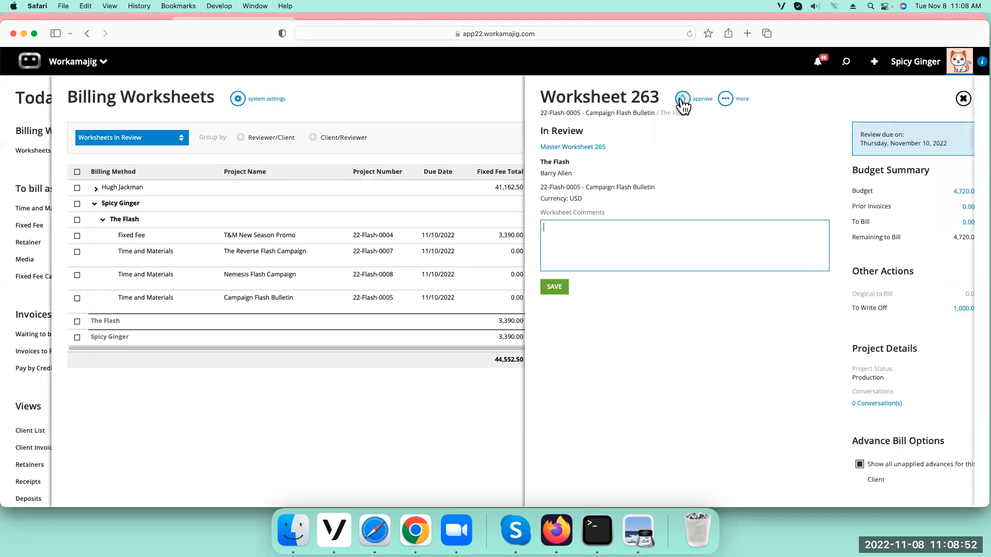
left_click(866, 190)
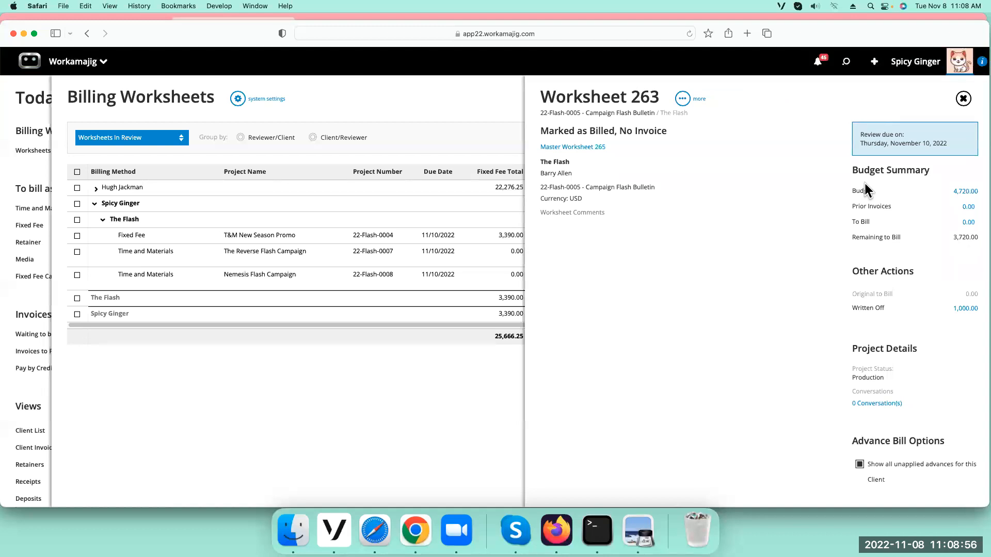
left_click(962, 102)
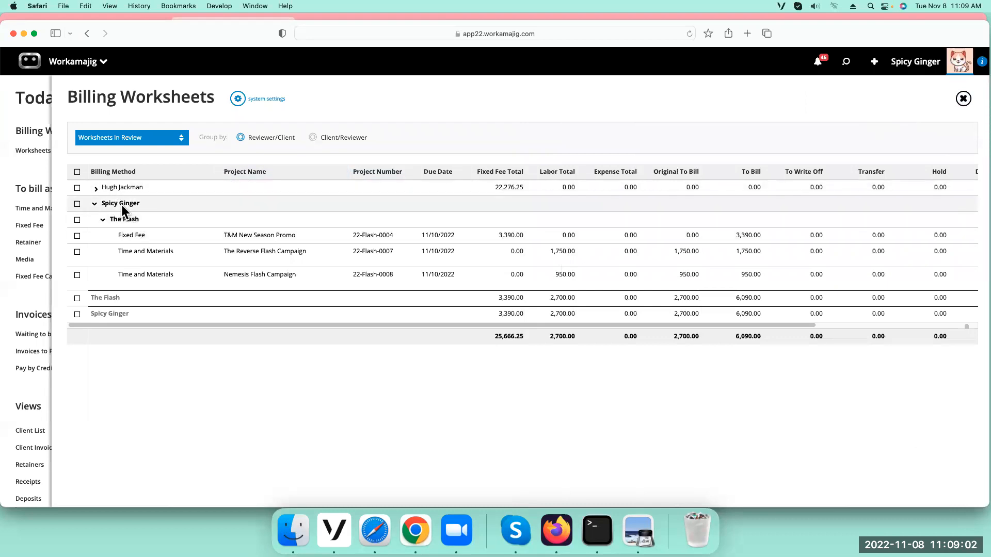
left_click(77, 202)
left_click(401, 138)
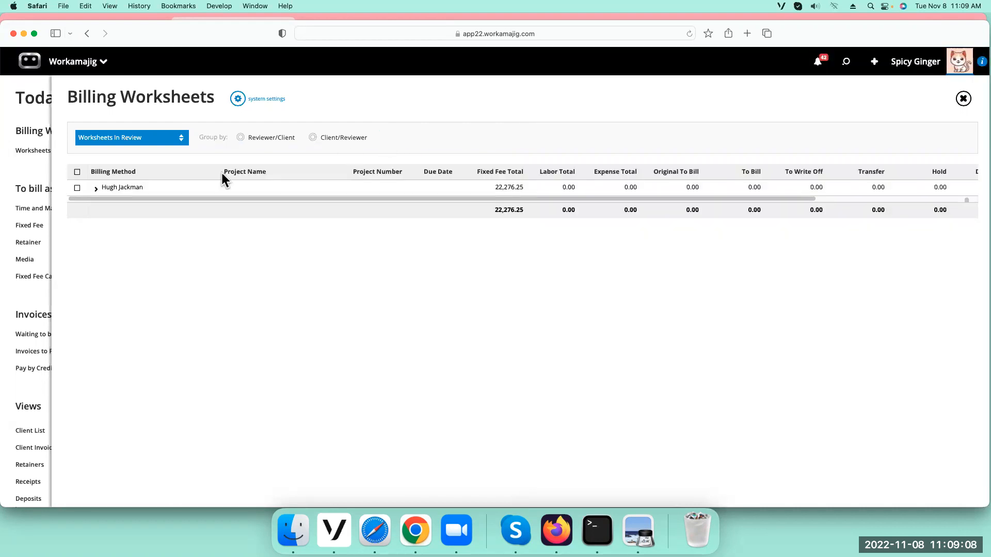
Step: Expand the project manager's worksheets and, through master worksheet 258, view the fixed amount on worksheet 266
left_click(168, 187)
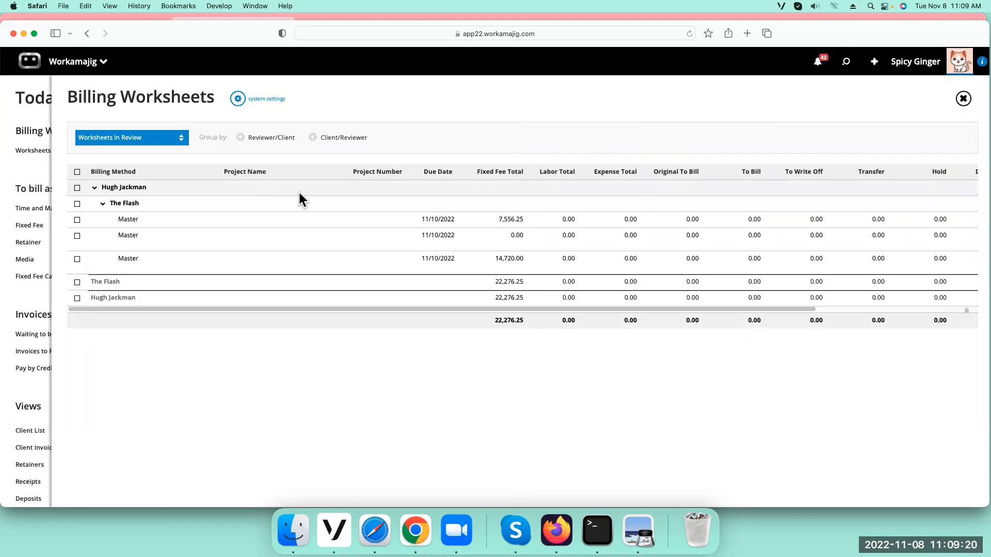
left_click(235, 219)
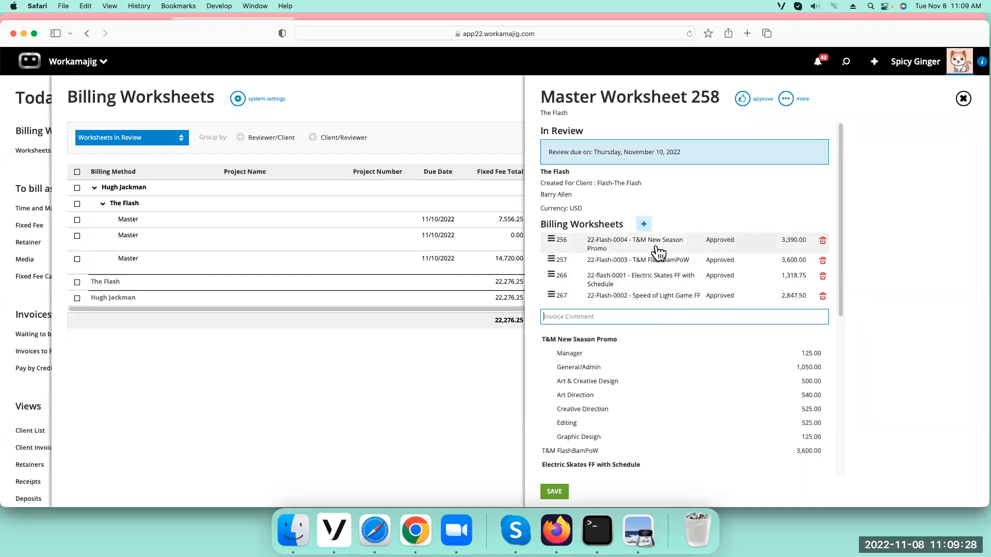
left_click(655, 284)
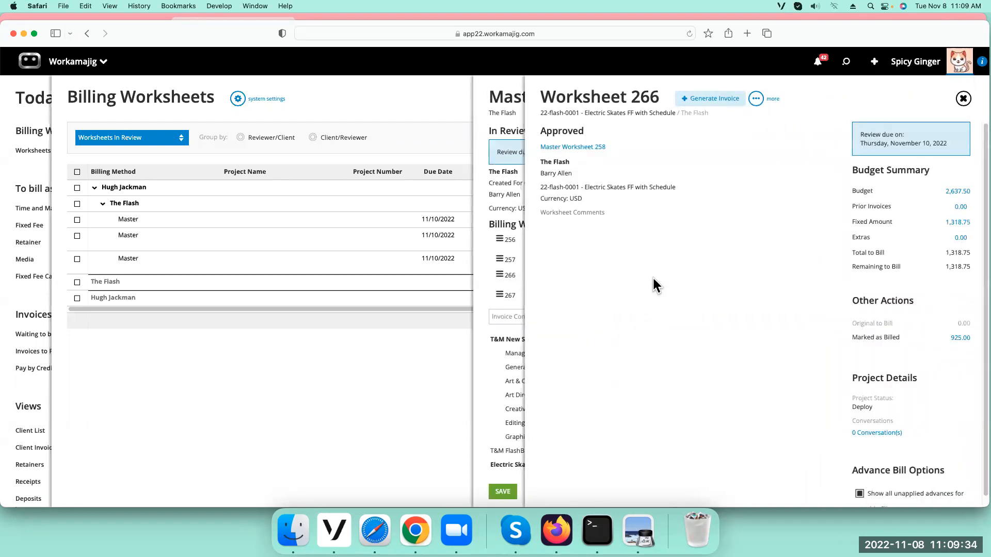
left_click(958, 223)
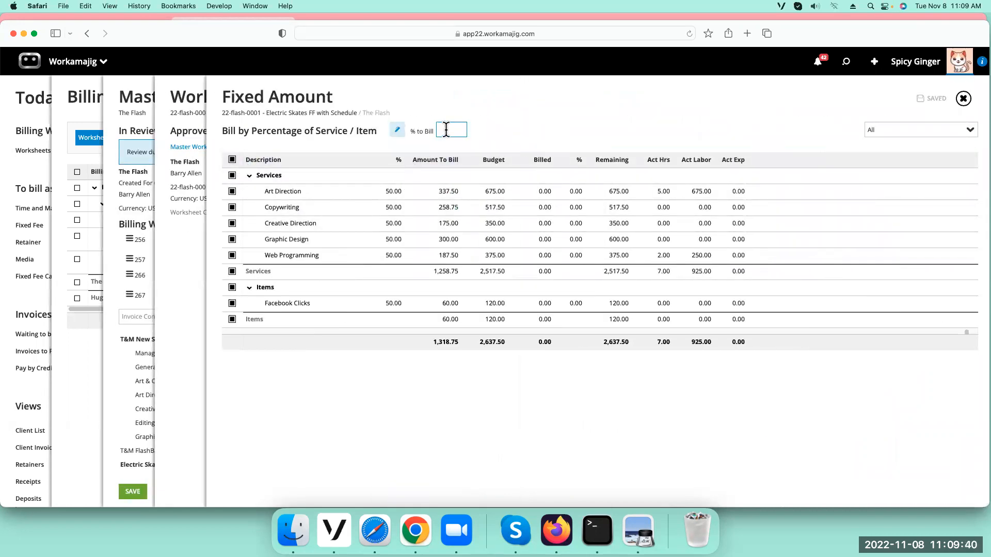
left_click(963, 99)
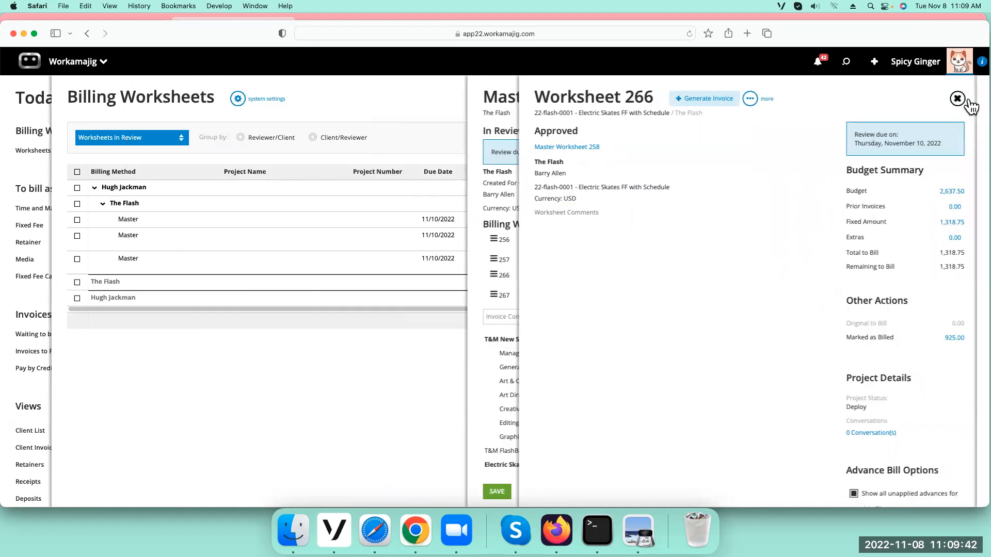
Step: View worksheet 266's marked-as-billed transactions, the Art Direction entry's details and the status filter options, and return to the worksheet
left_click(955, 341)
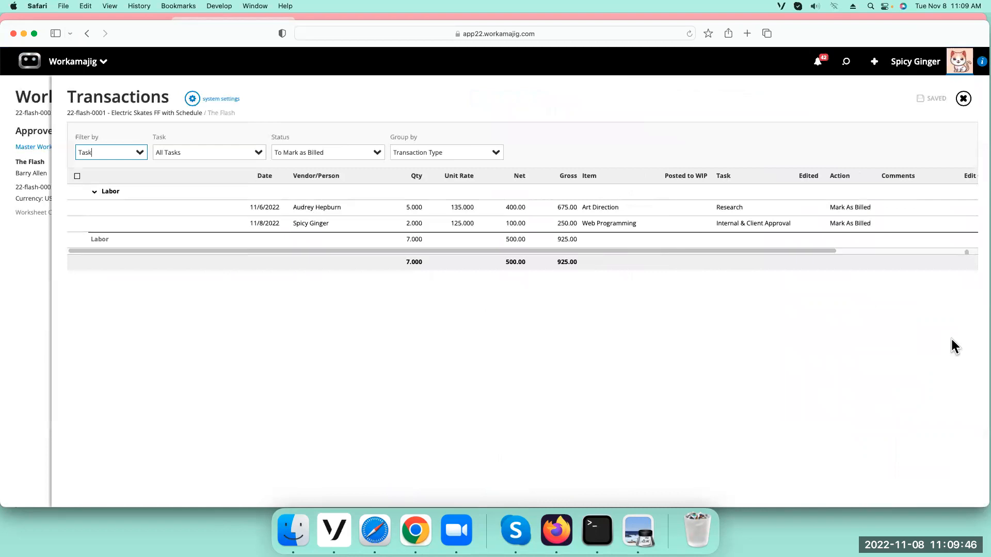
left_click(319, 215)
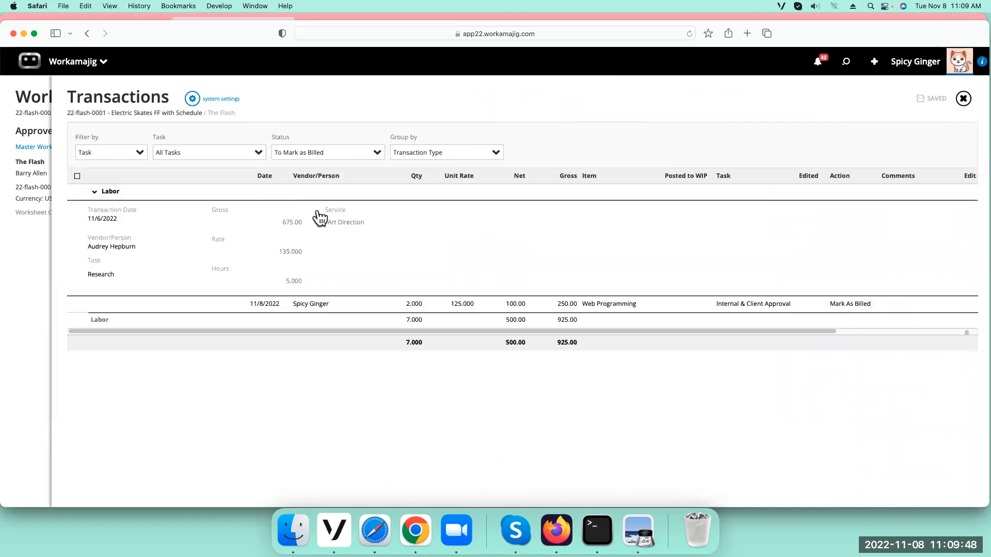
left_click(368, 116)
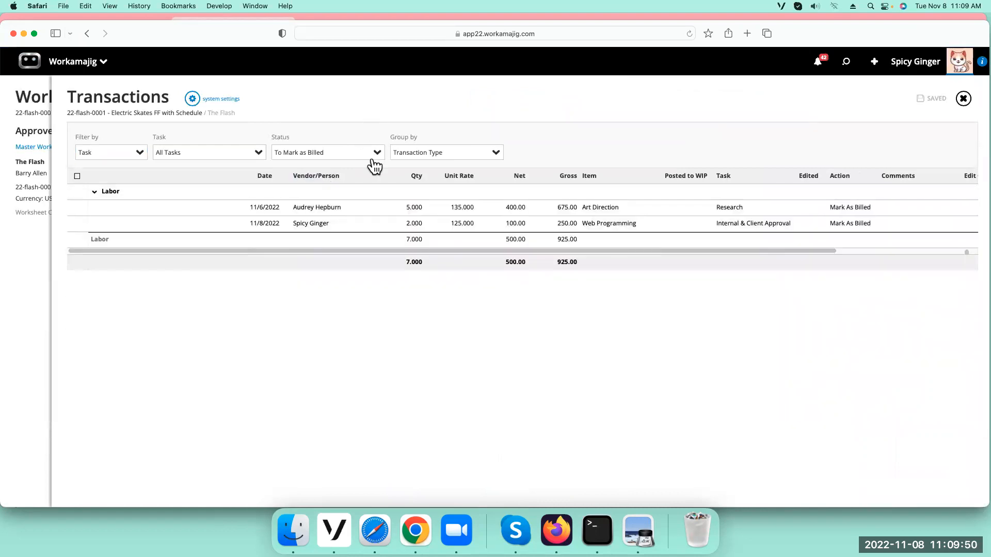
left_click(377, 154)
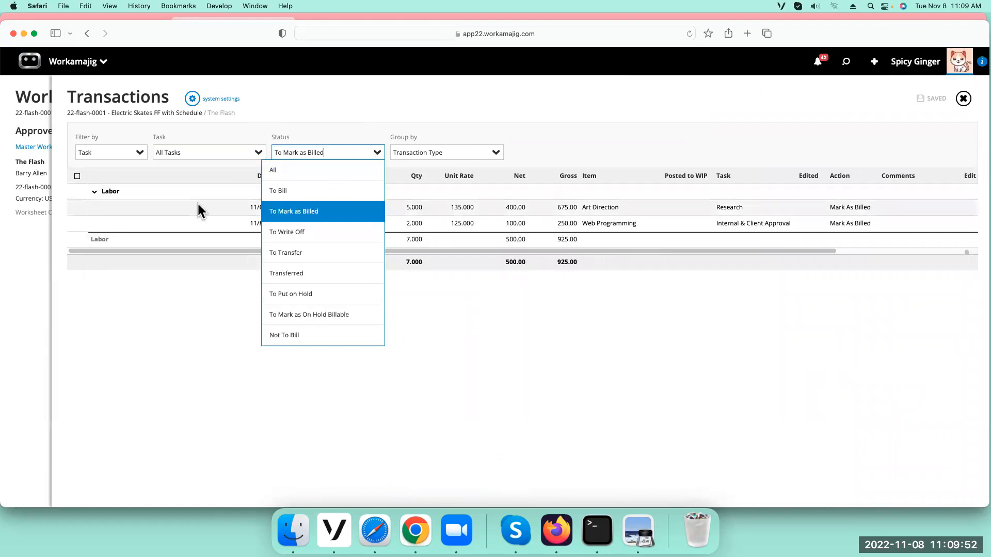
left_click(78, 180)
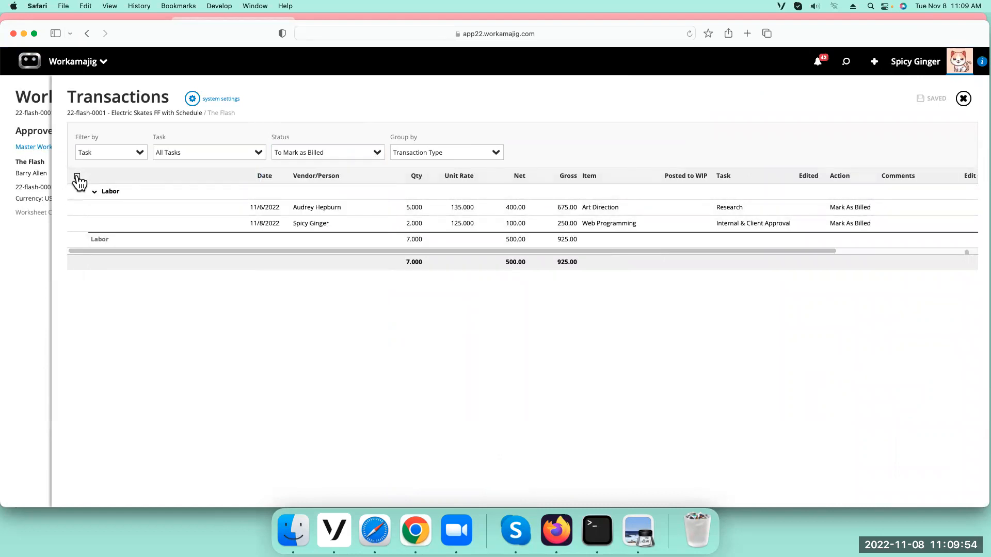
left_click(963, 98)
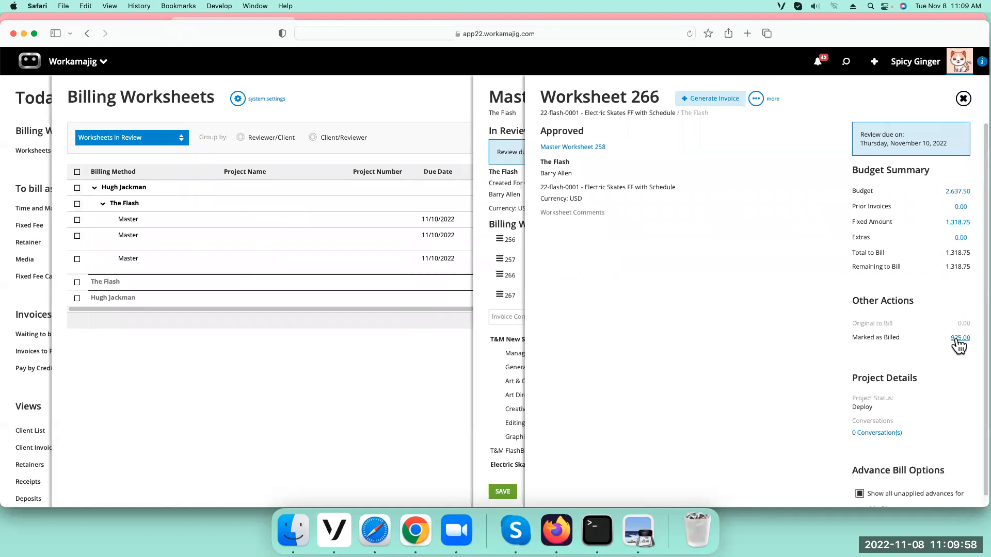
Step: View the fixed amount breakdown by service and item on worksheet 266 and return to master worksheet 258
left_click(958, 223)
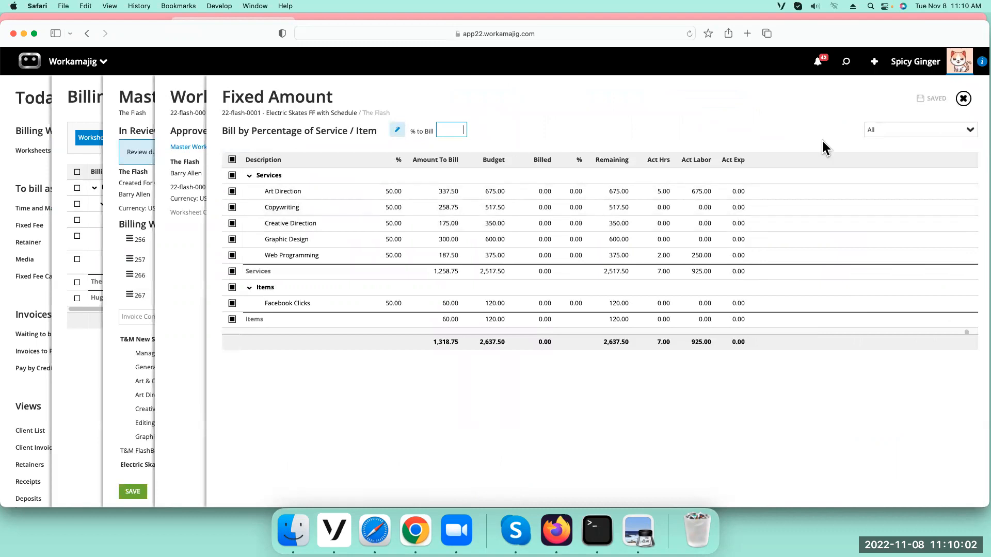
left_click(963, 99)
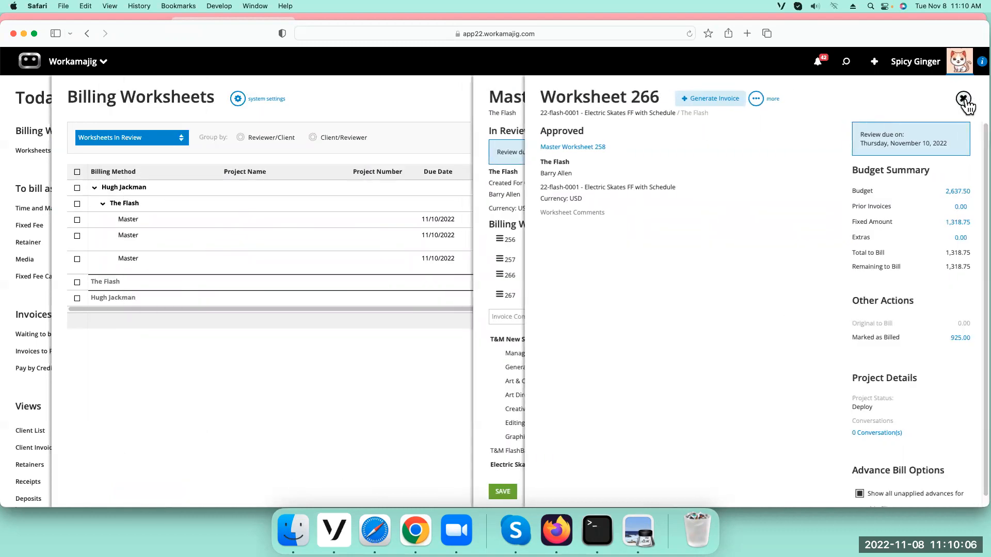
left_click(963, 99)
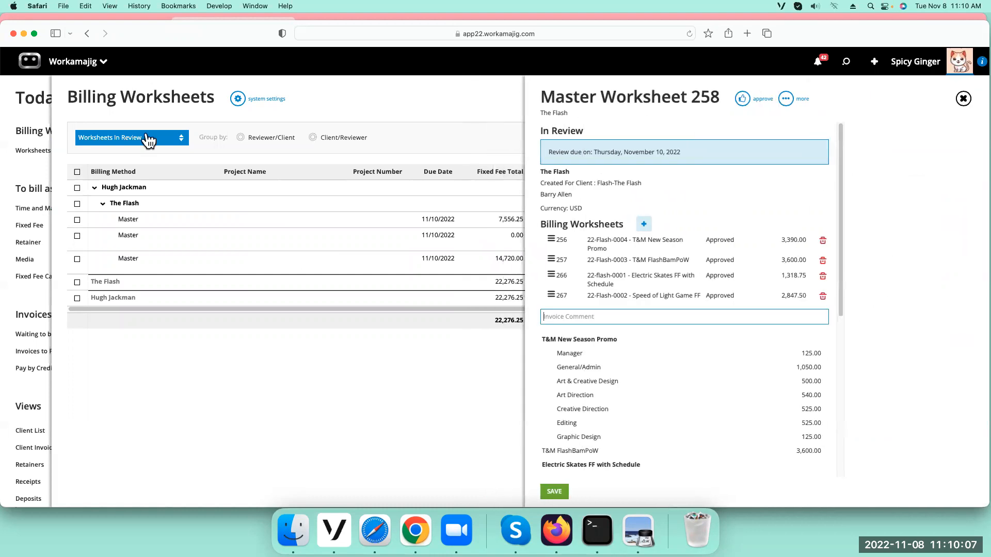
Step: Approve all of The Flash's master worksheets in review and close the worksheet list
left_click(77, 205)
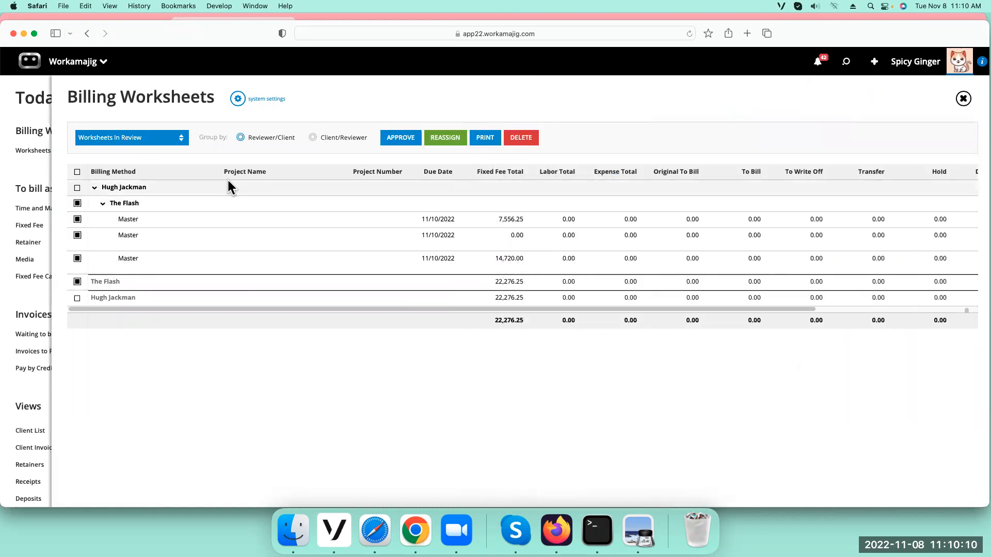
left_click(399, 141)
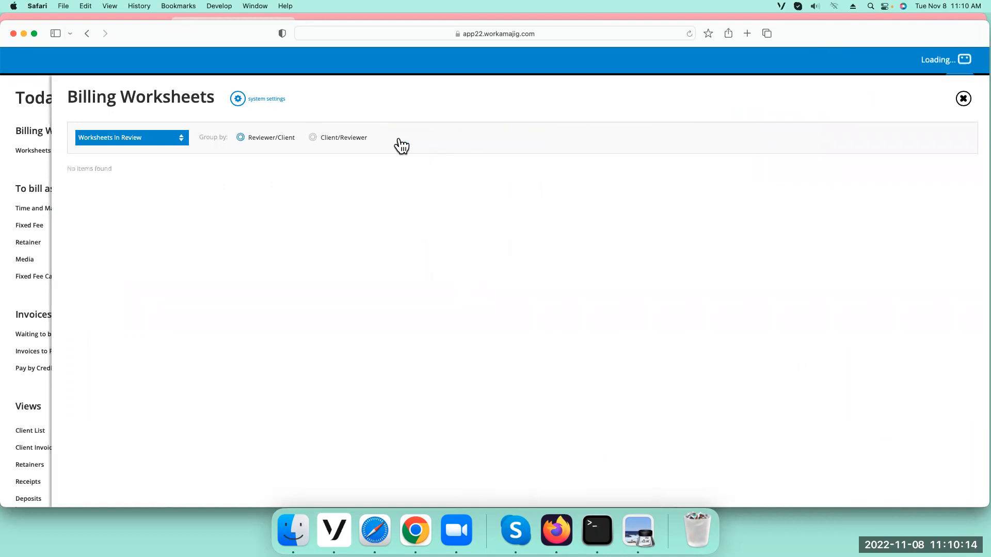
left_click(963, 99)
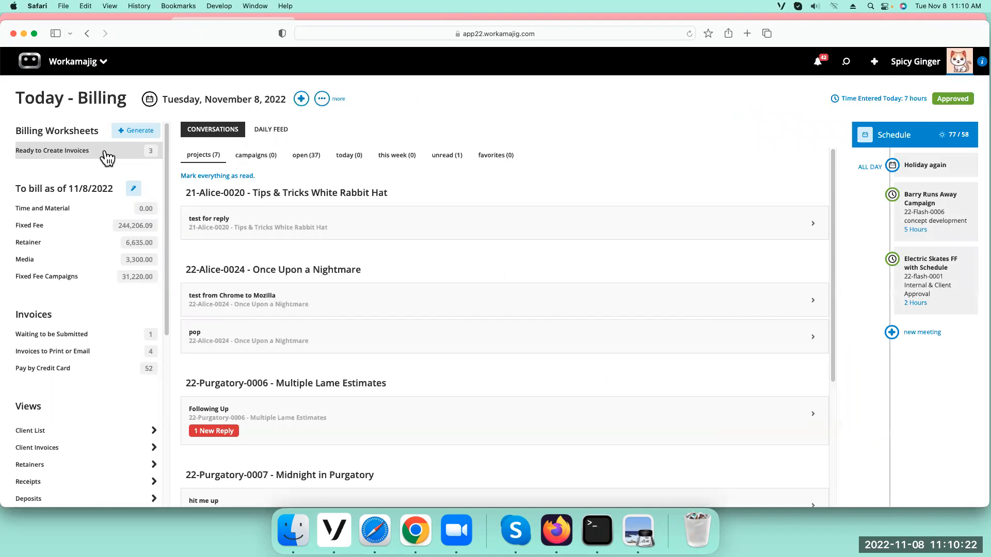
Step: View master worksheets 258 and 265 among the worksheets ready to create invoices, and return to the list
left_click(73, 149)
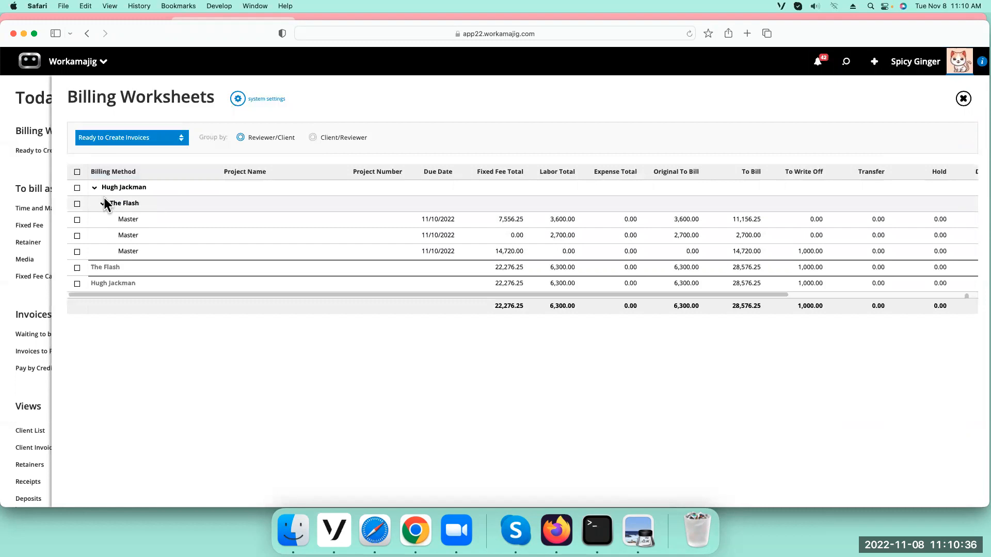
left_click(126, 219)
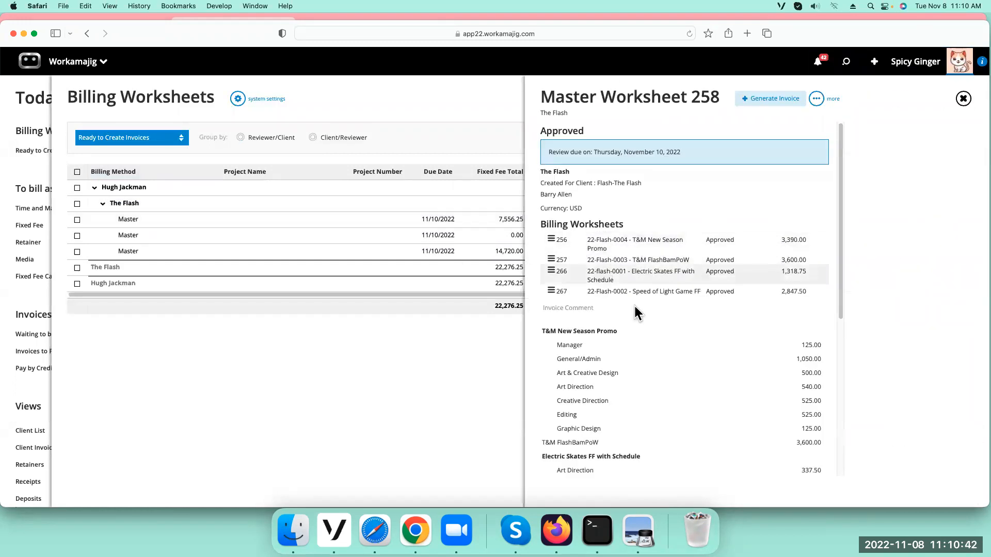
left_click(214, 252)
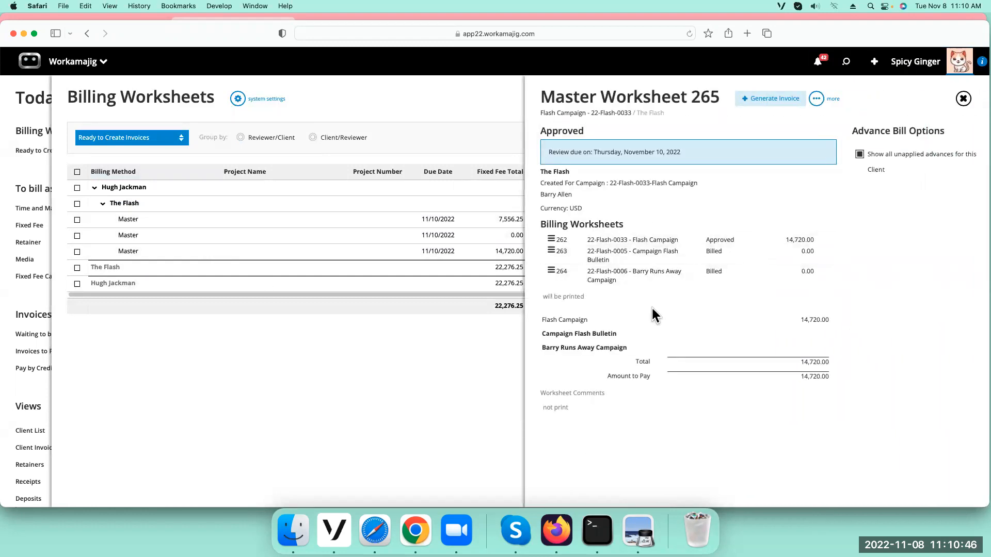
left_click(963, 99)
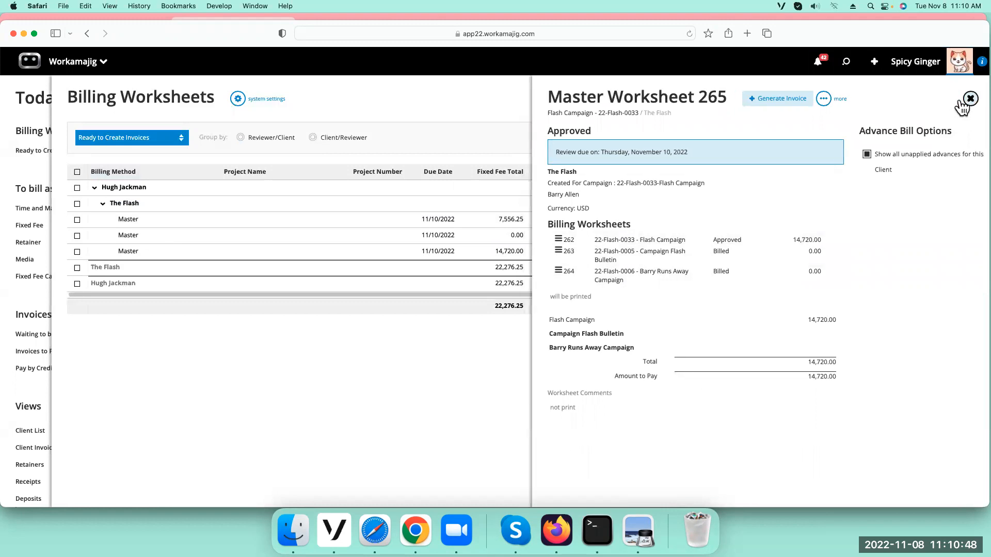
Step: Generate approved invoices from all ready worksheets, dated 11/8/2022, with the project billing status Ready for Final Billing, and close the list
left_click(78, 172)
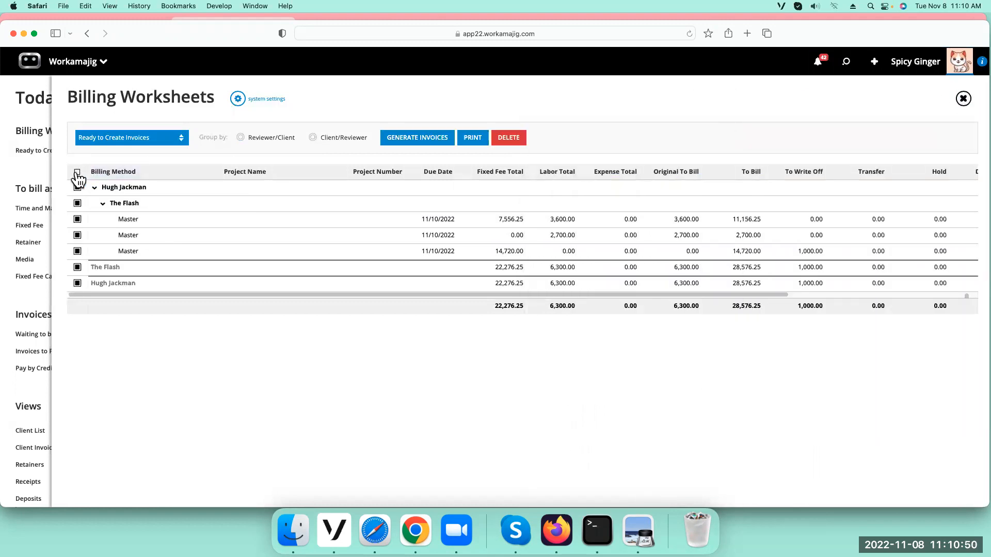
left_click(425, 144)
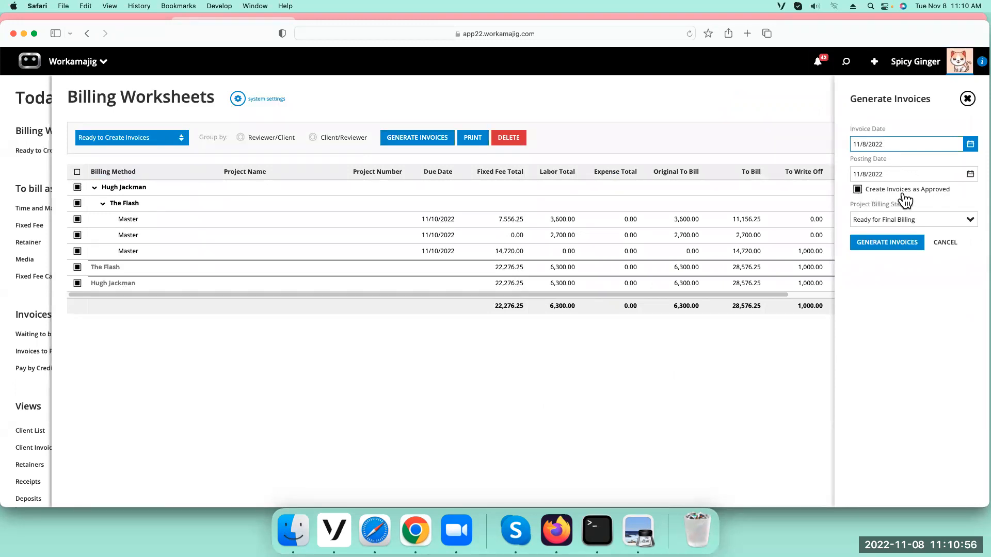
left_click(858, 189)
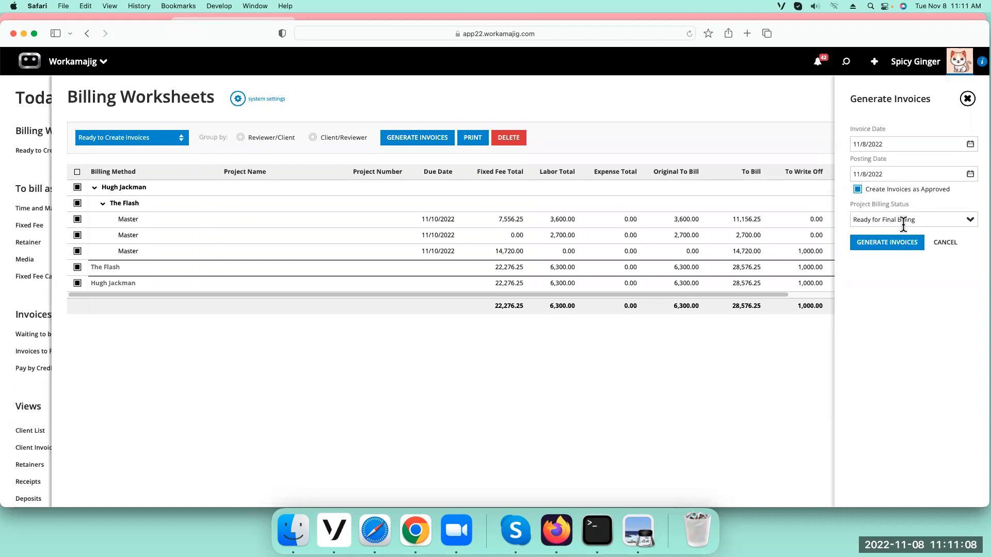
left_click(970, 221)
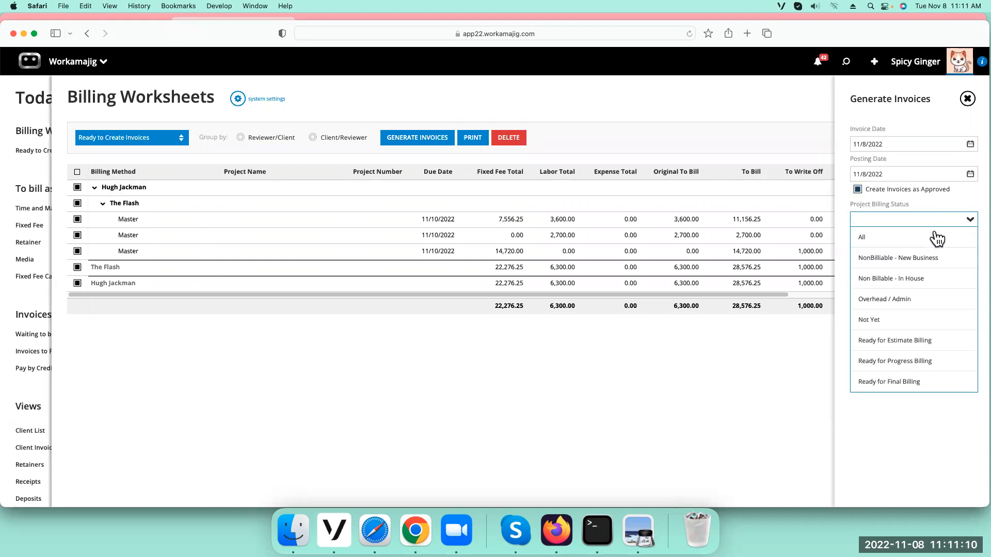
left_click(887, 382)
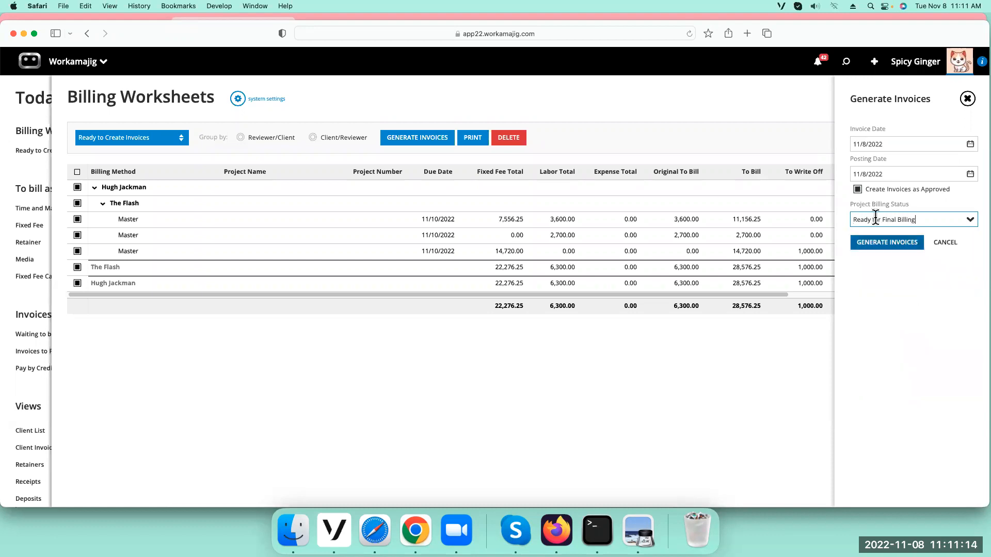
left_click(889, 249)
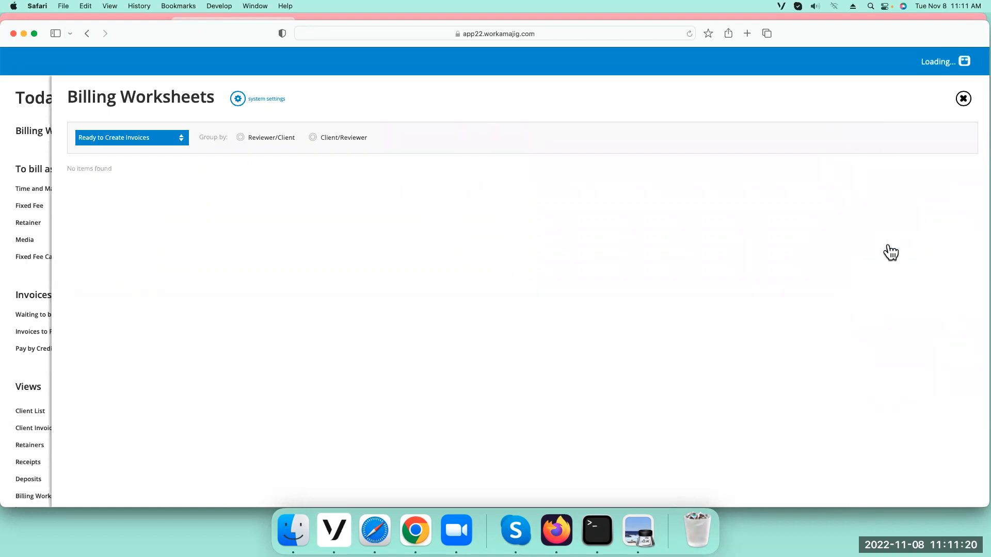
left_click(962, 101)
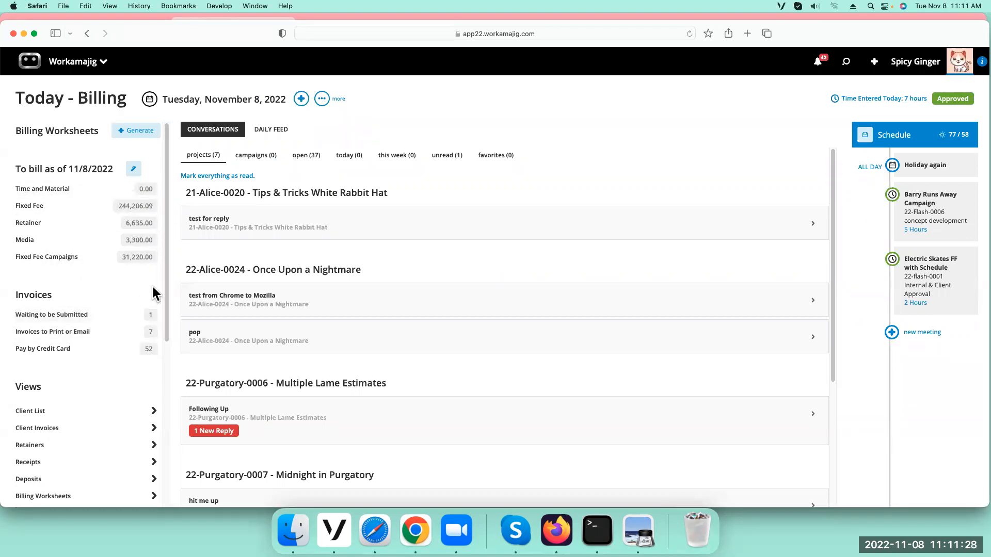
Step: Print all of The Flash's invoices from the list of invoices to print or email
left_click_drag(159, 280, 166, 308)
left_click(105, 297)
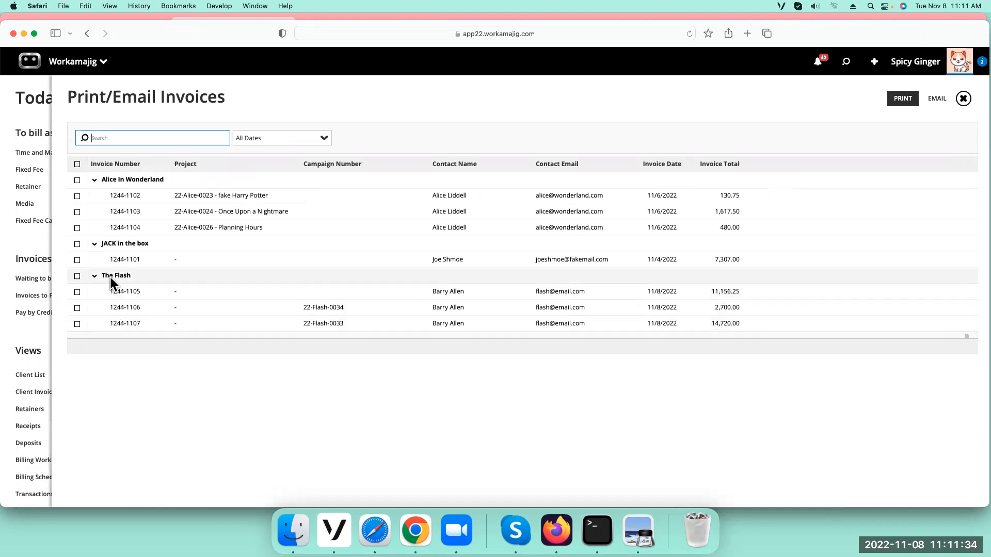
left_click(78, 276)
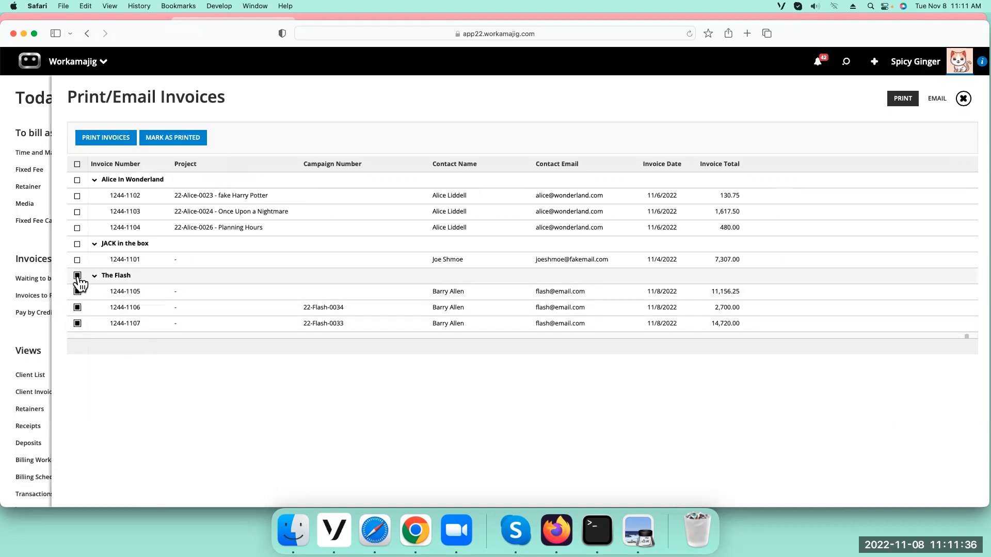
left_click(106, 144)
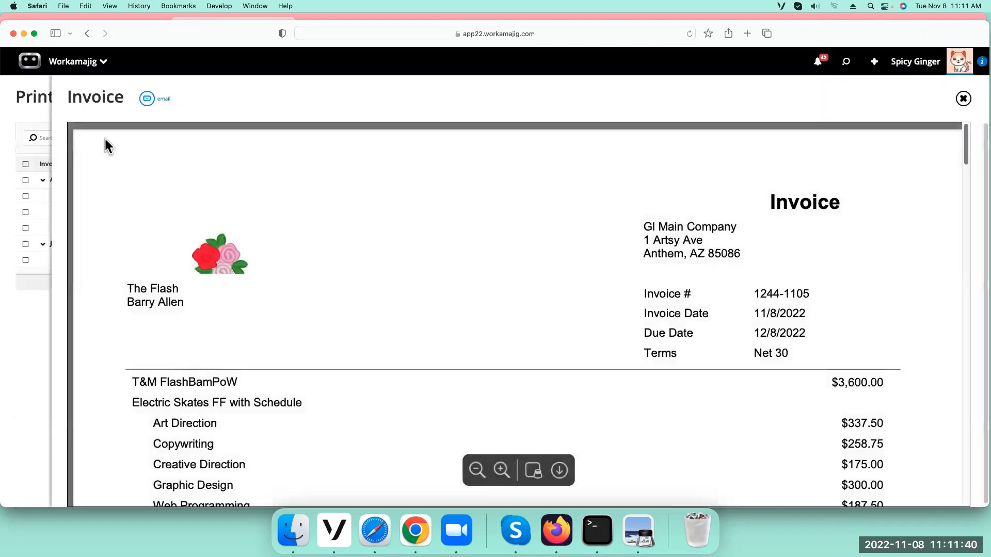
Step: Examine the line items and totals on The Flash's printed invoices, including the project amounts on the Flash Bomb campaign invoice
scroll(300, 283, "down", 1)
scroll(303, 283, "down", 3)
scroll(309, 283, "down", 3)
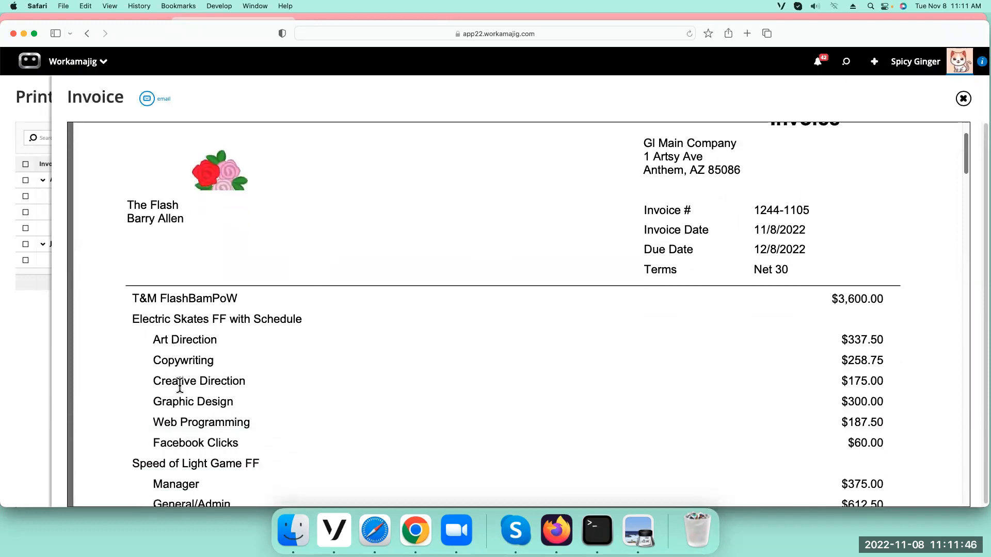
scroll(212, 429, "down", 15)
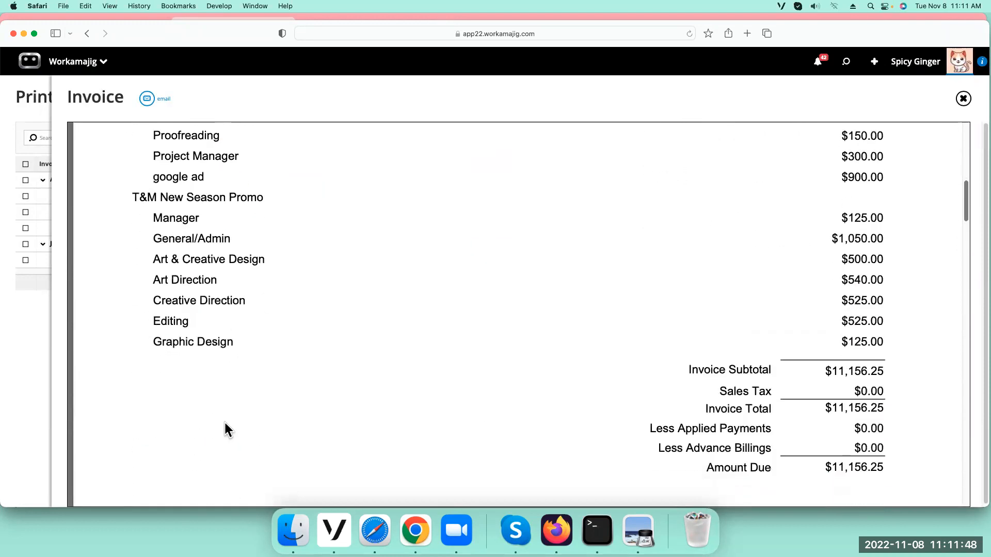
scroll(227, 423, "down", 10)
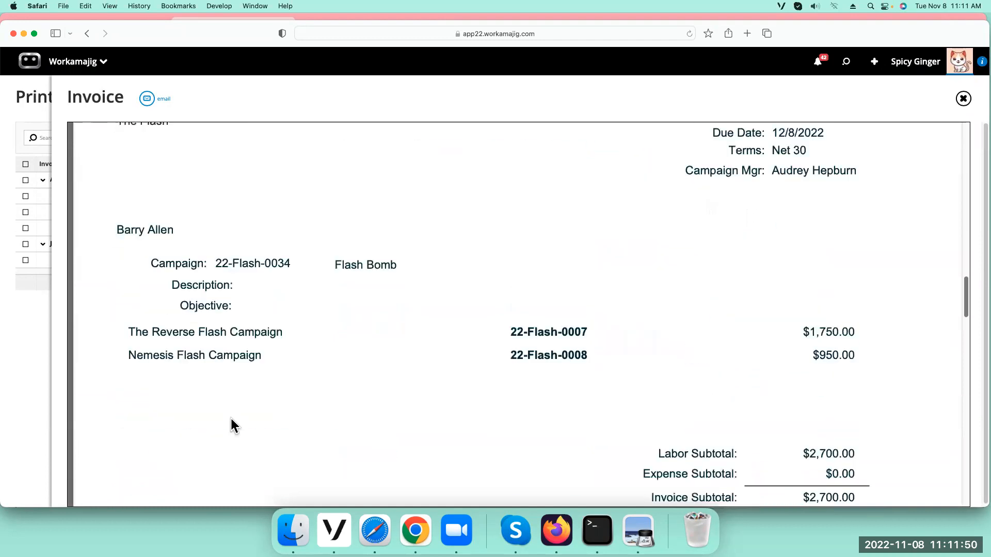
left_click_drag(128, 332, 188, 369)
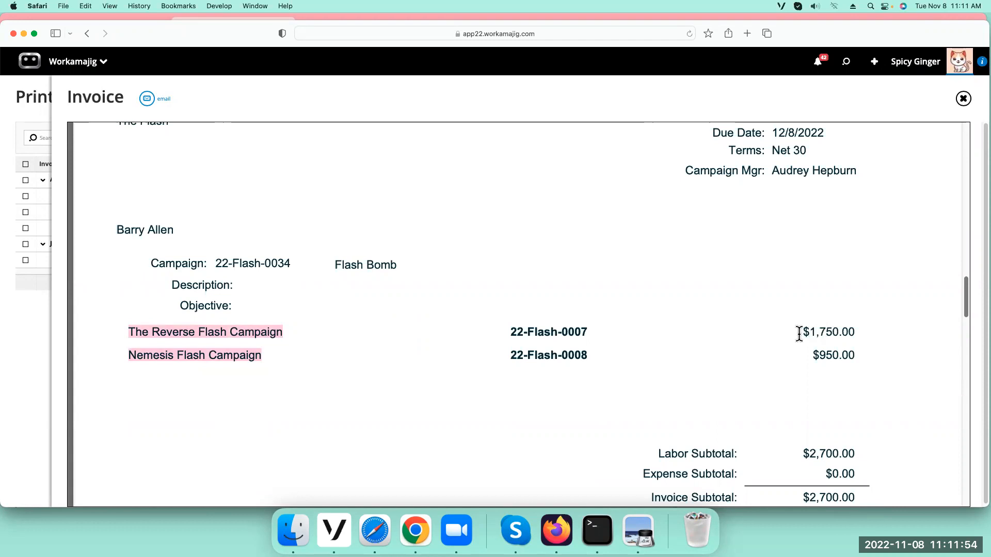
left_click_drag(799, 334, 856, 331)
left_click_drag(802, 354, 876, 350)
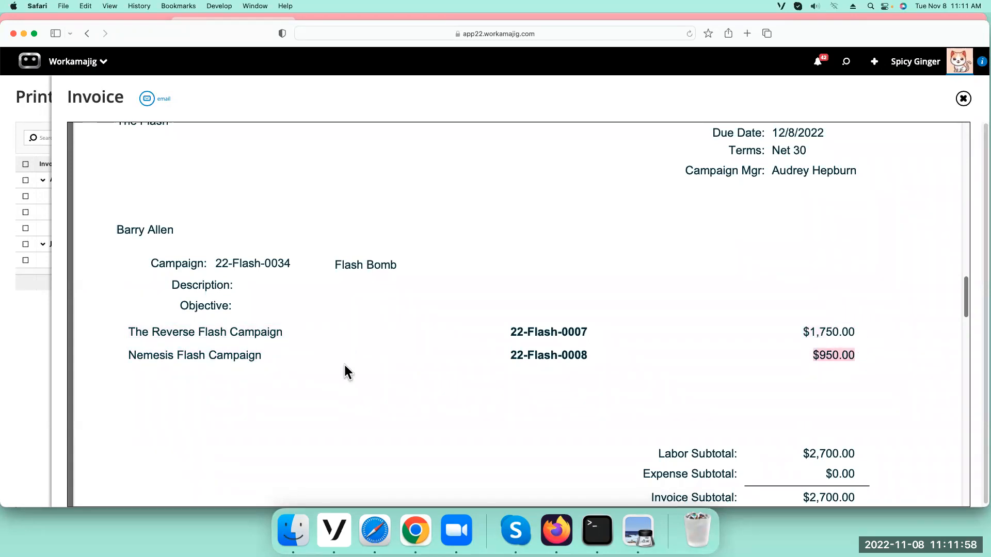
scroll(382, 373, "down", 15)
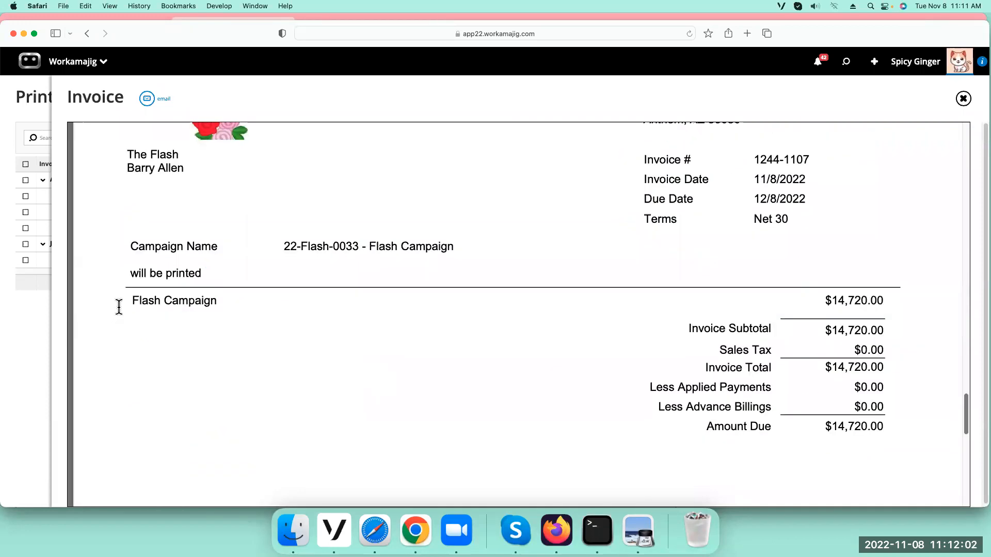
scroll(383, 348, "down", 5)
Step: Recheck the project and service lines on the client invoice and the project lines on the Flash Bomb campaign invoice, and close the preview
scroll(386, 352, "up", 20)
scroll(383, 366, "up", 15)
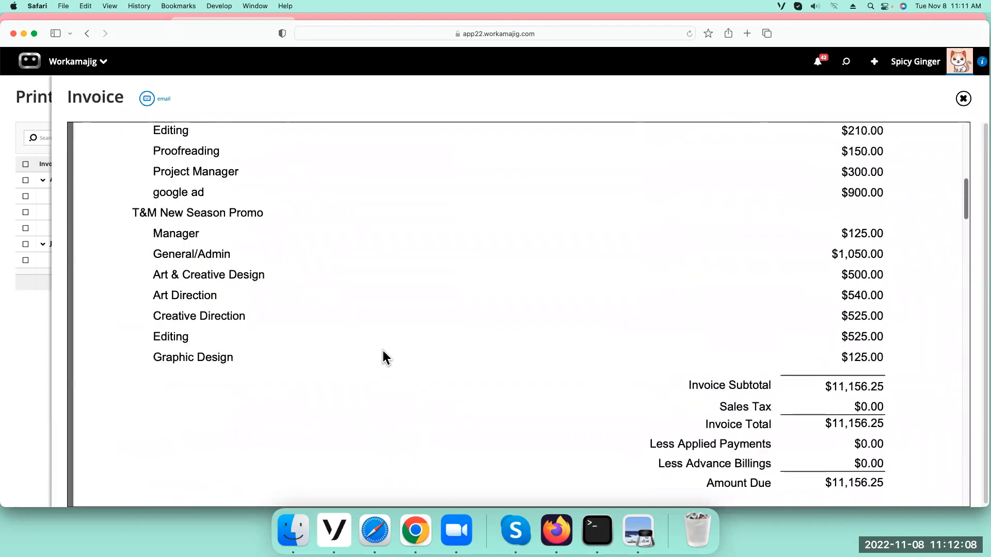
scroll(383, 356, "up", 8)
left_click_drag(129, 252, 316, 249)
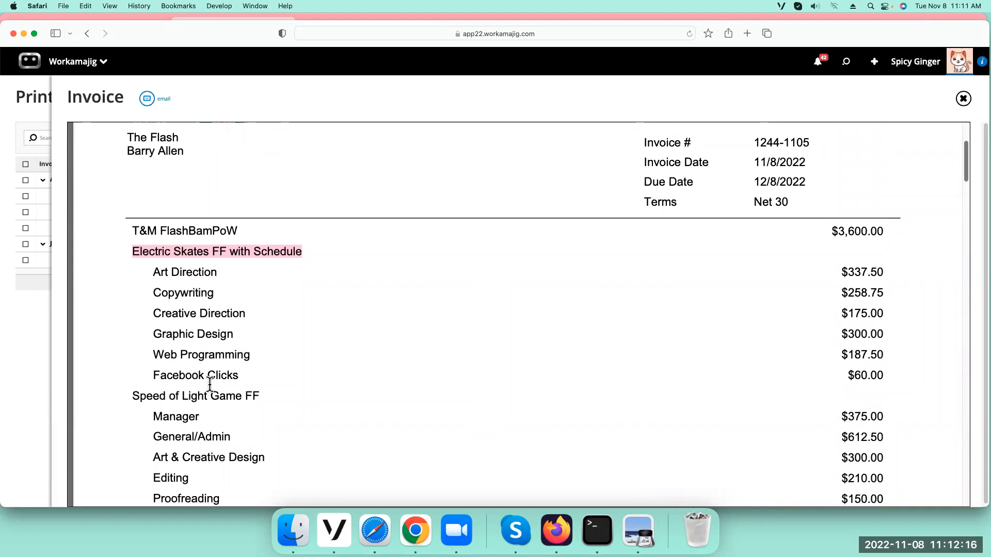
scroll(207, 381, "down", 1)
left_click_drag(127, 378, 339, 373)
scroll(339, 372, "down", 5)
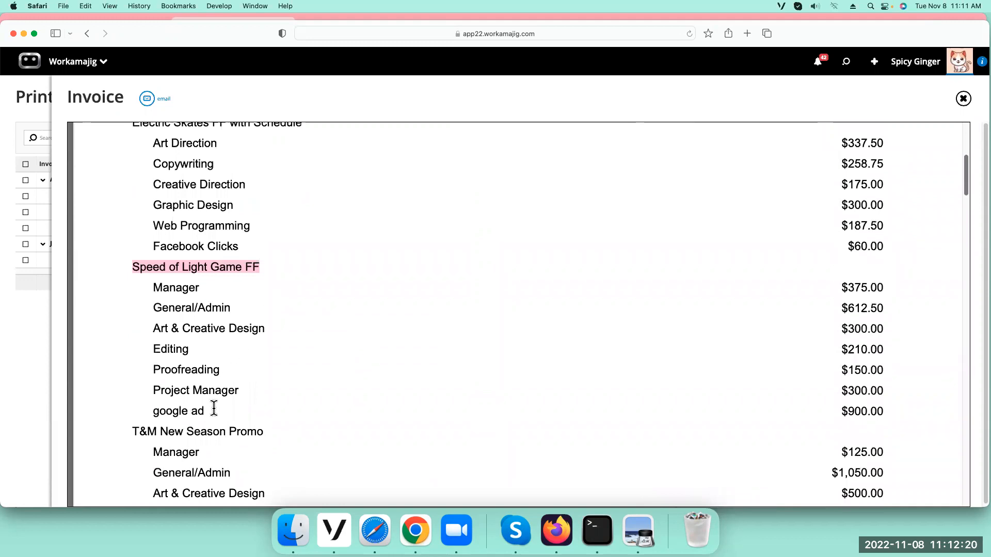
scroll(213, 408, "down", 3)
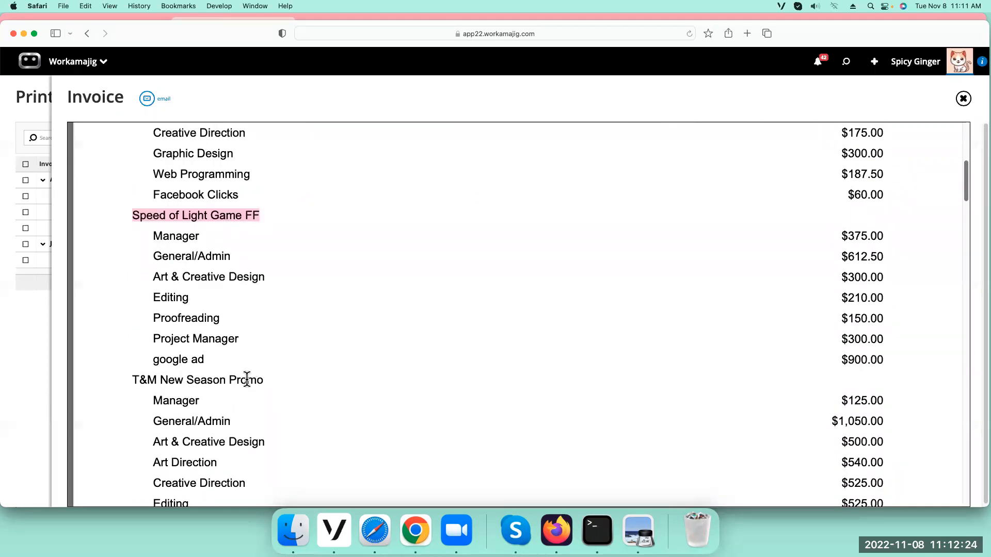
scroll(253, 382, "down", 15)
scroll(253, 381, "down", 20)
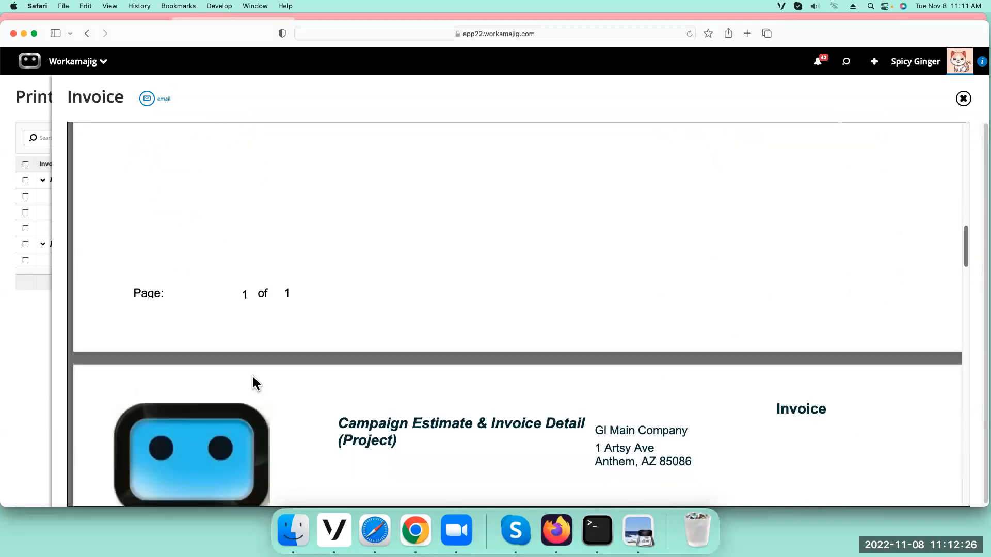
scroll(254, 380, "down", 1)
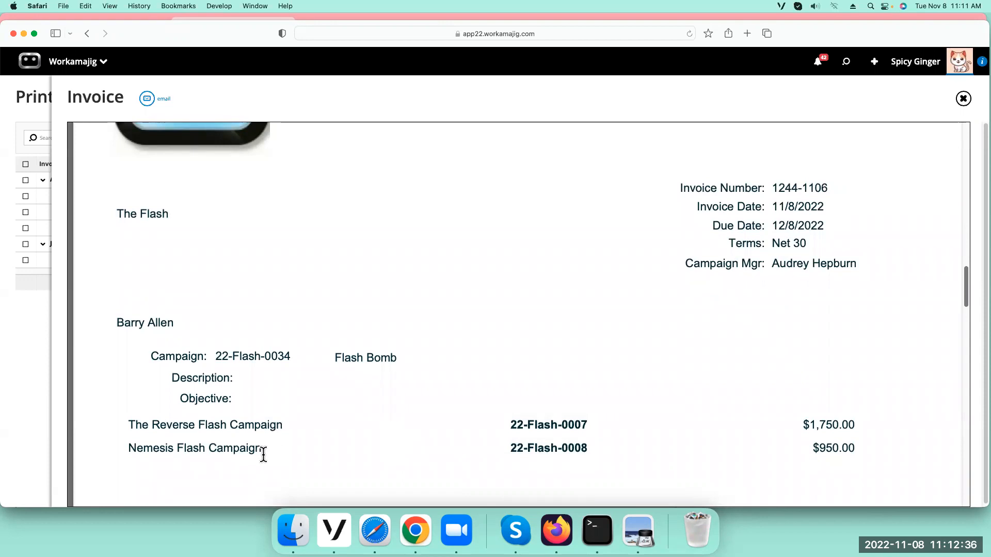
left_click(963, 99)
Step: Open the billing settings of the client The Flash to view its invoice grouping and line item defaults
left_click(70, 61)
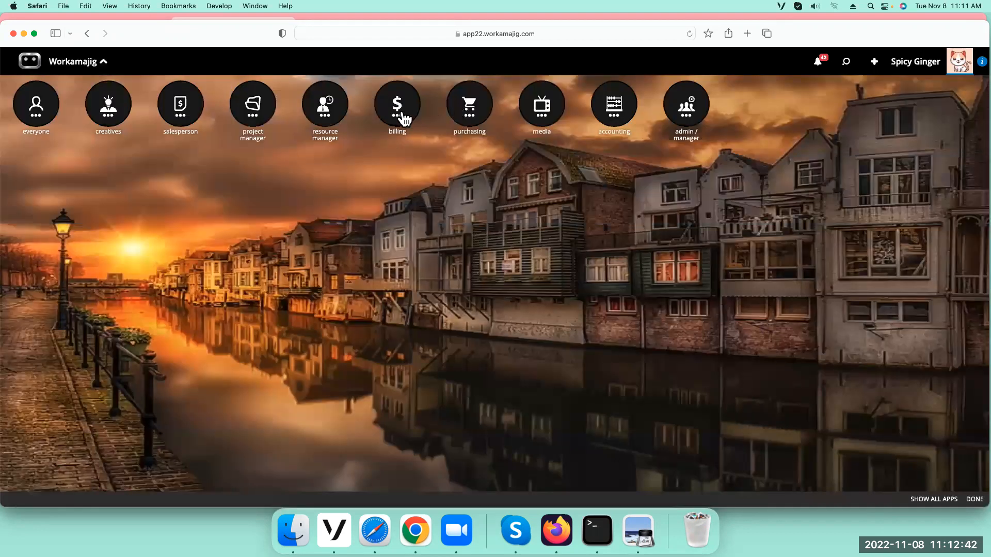
left_click(256, 199)
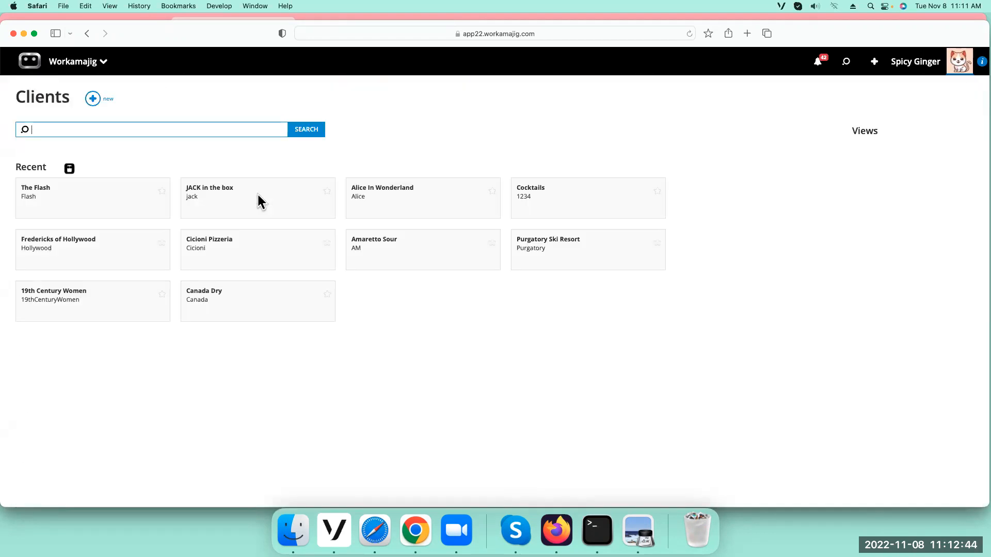
left_click(89, 196)
left_click(576, 175)
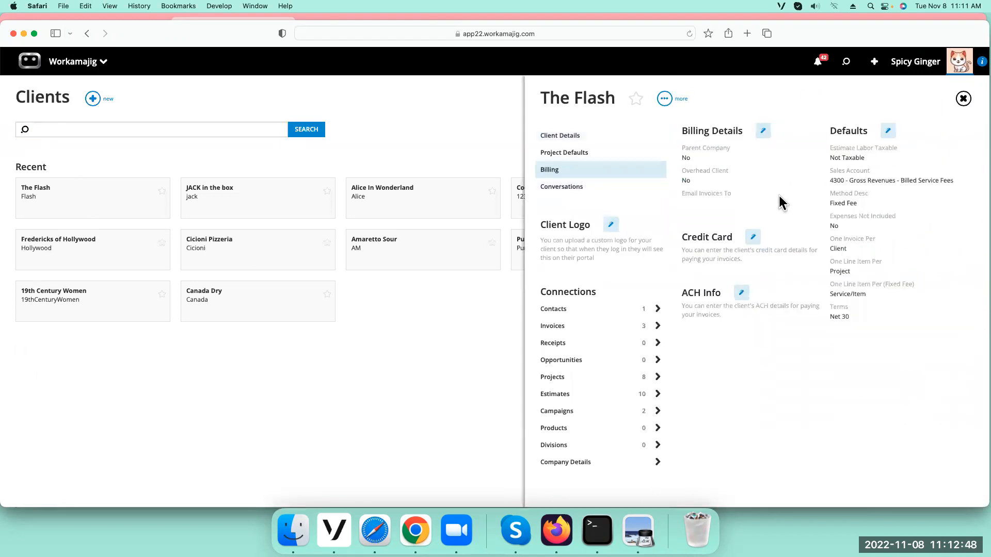
Step: Examine The Flash's billing defaults down to the fixed fee line format and payment terms, and close the client record without saving
left_click(887, 136)
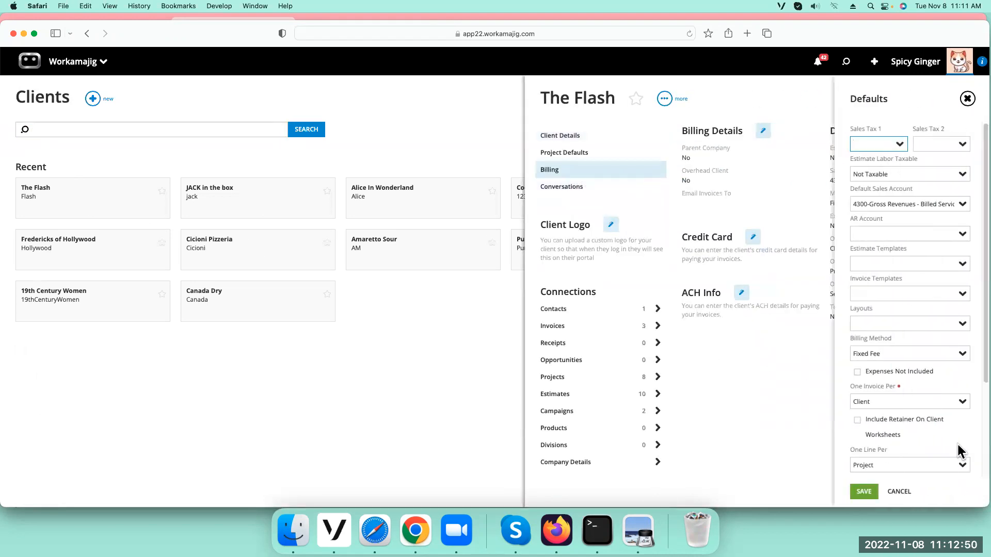
scroll(909, 444, "down", 5)
left_click(883, 433)
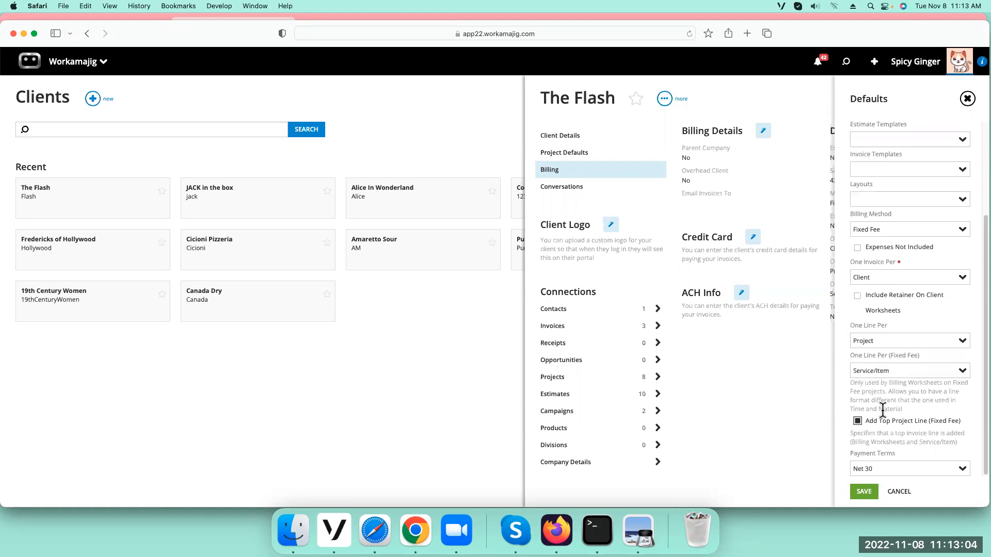
left_click(967, 99)
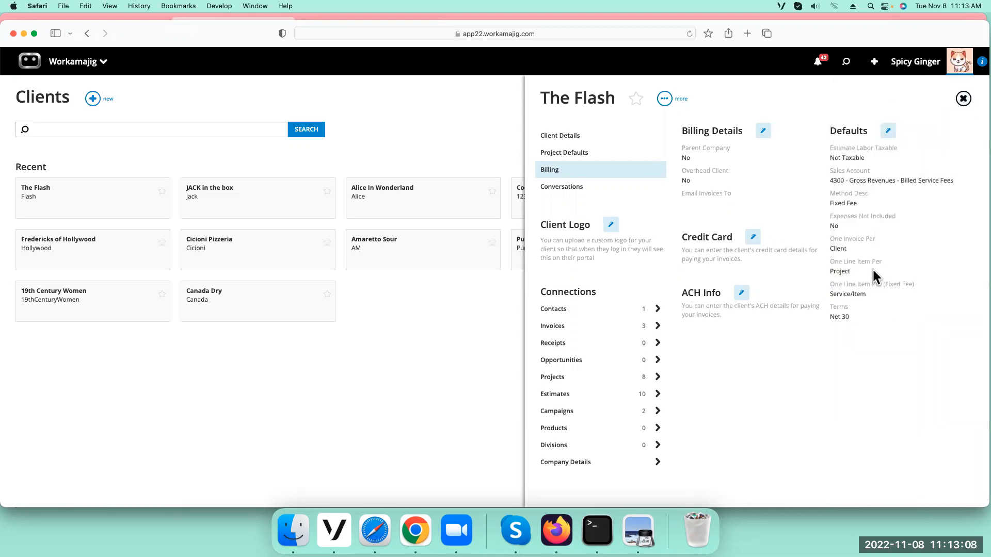
left_click(963, 99)
Step: Open the billing worksheets view from the Today - Billing page and list all worksheets without any search criteria
left_click(73, 69)
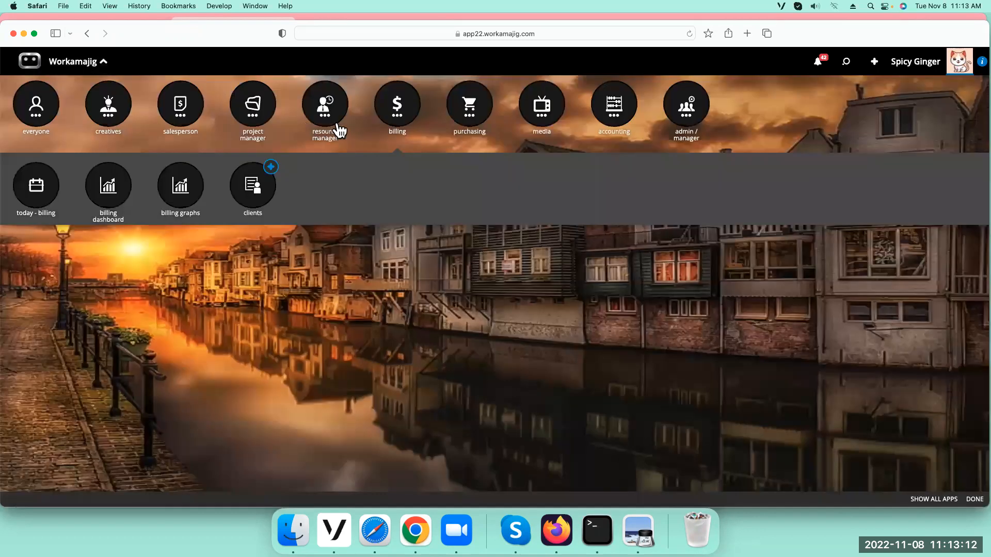
left_click(395, 111)
left_click(28, 196)
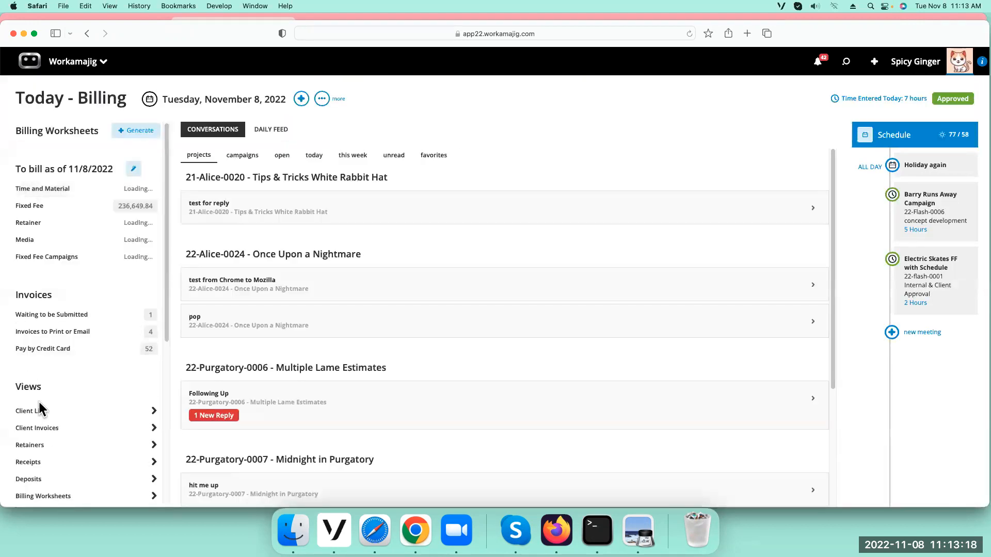
scroll(41, 447, "down", 1)
left_click(50, 470)
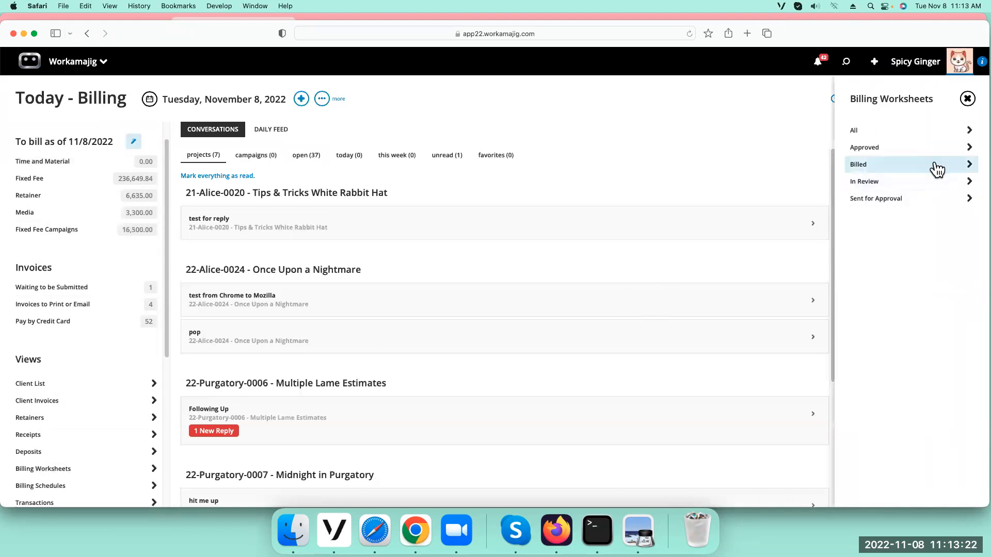
left_click(860, 135)
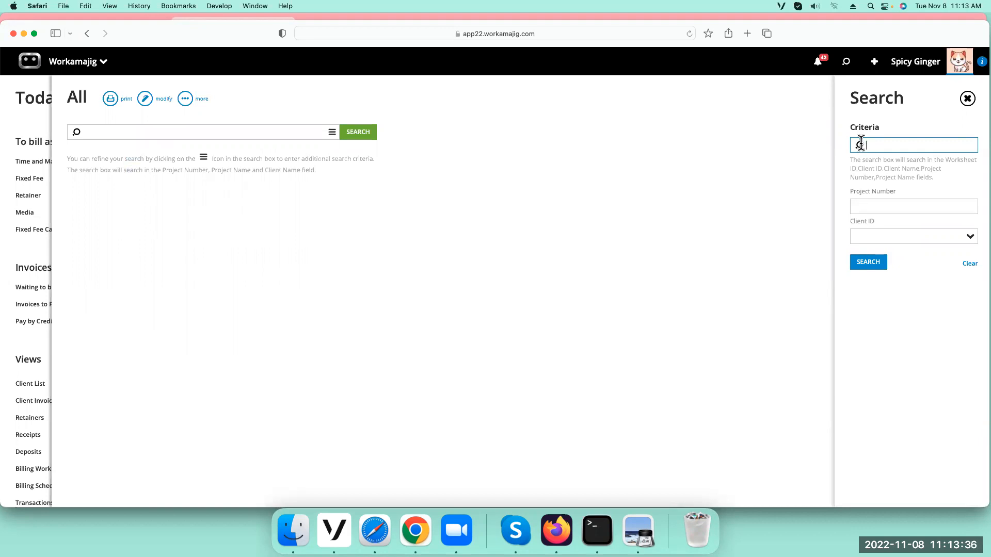
left_click(867, 262)
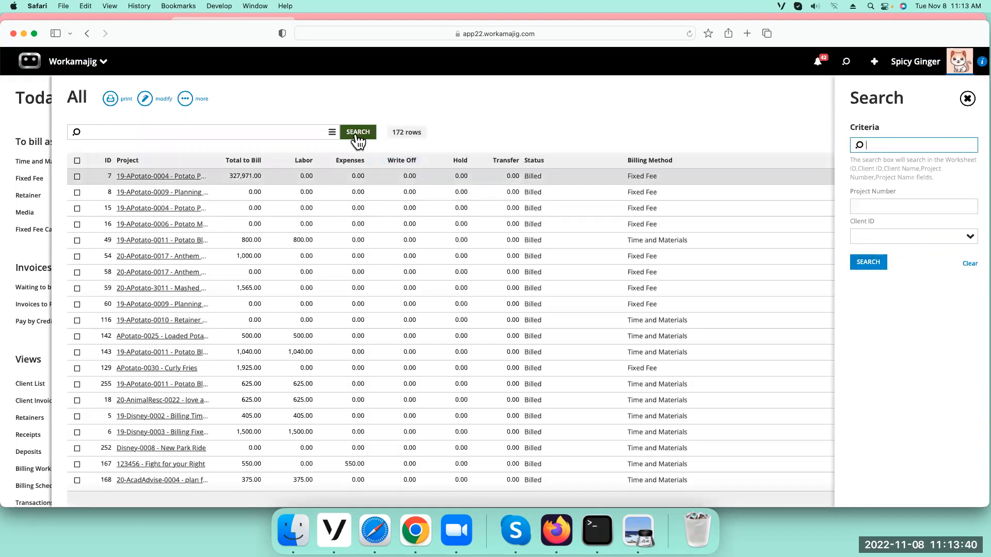
Step: Search the list of all billing worksheets for "flash"
left_click(215, 131)
type("fka")
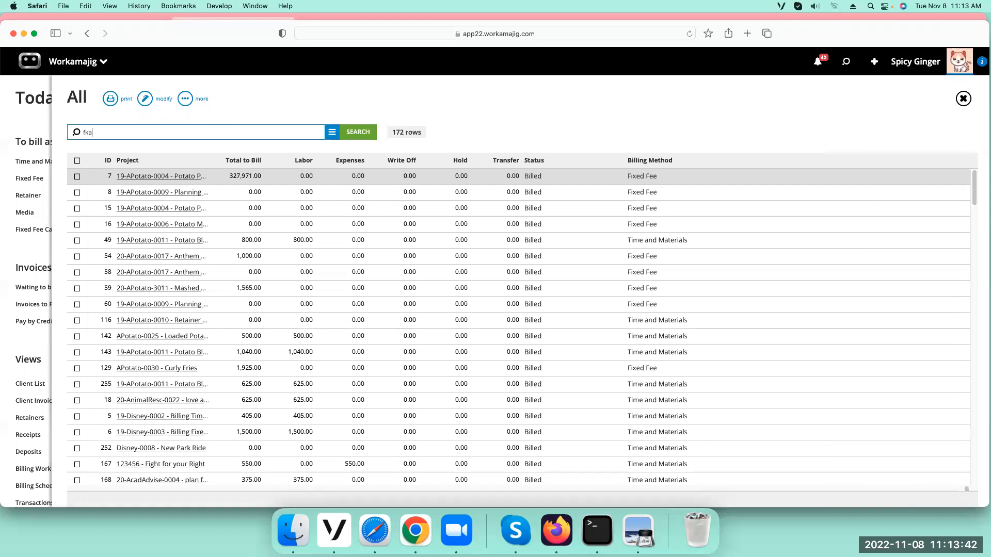
key("Return")
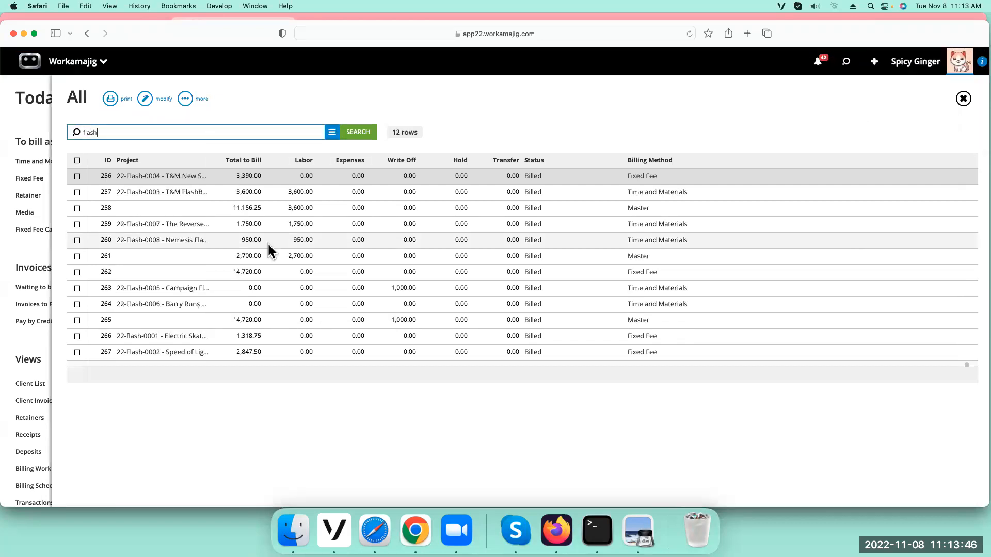
Step: Open project 22-Flash-0005 and its billing worksheet 263, and check the worksheet's available actions and billing schedule
left_click(163, 288)
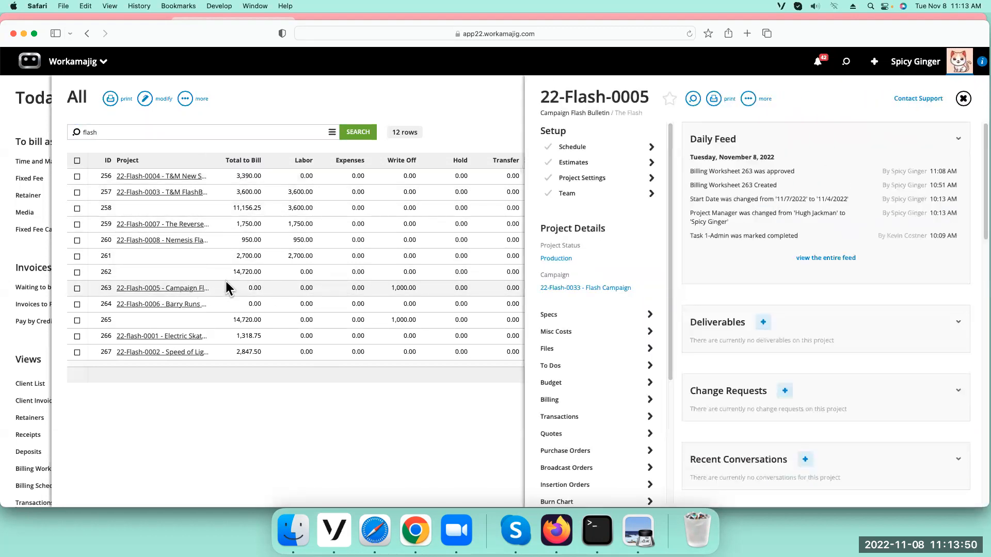
left_click(283, 290)
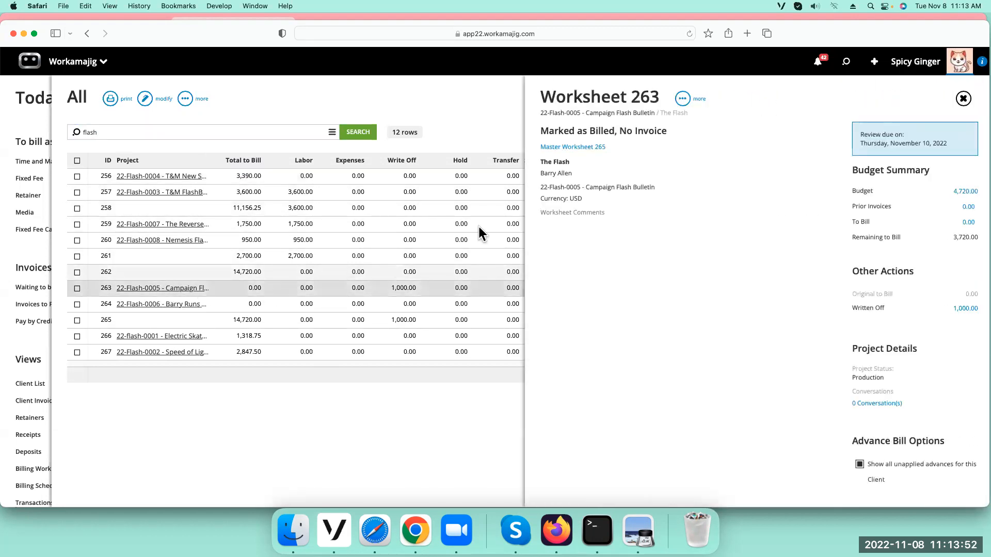
left_click(682, 98)
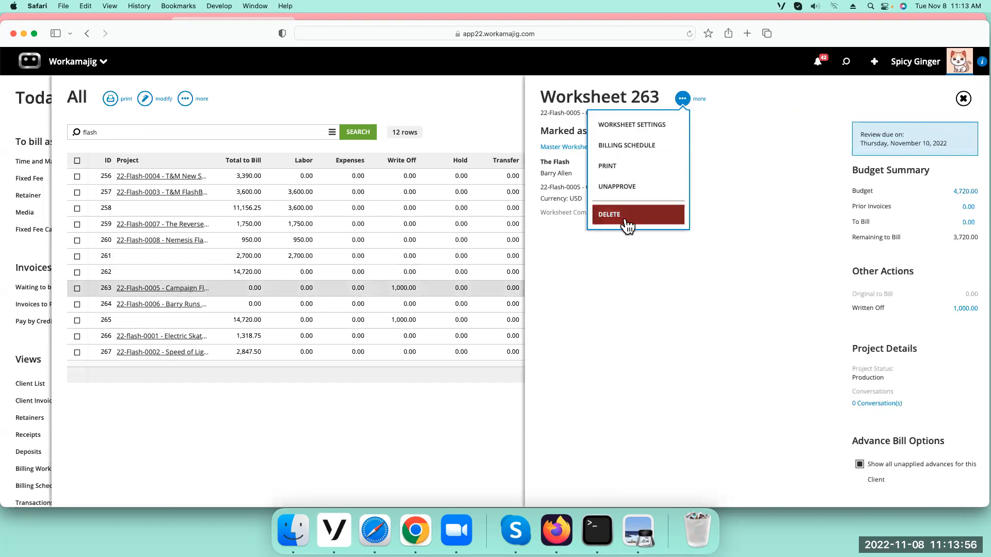
left_click(631, 149)
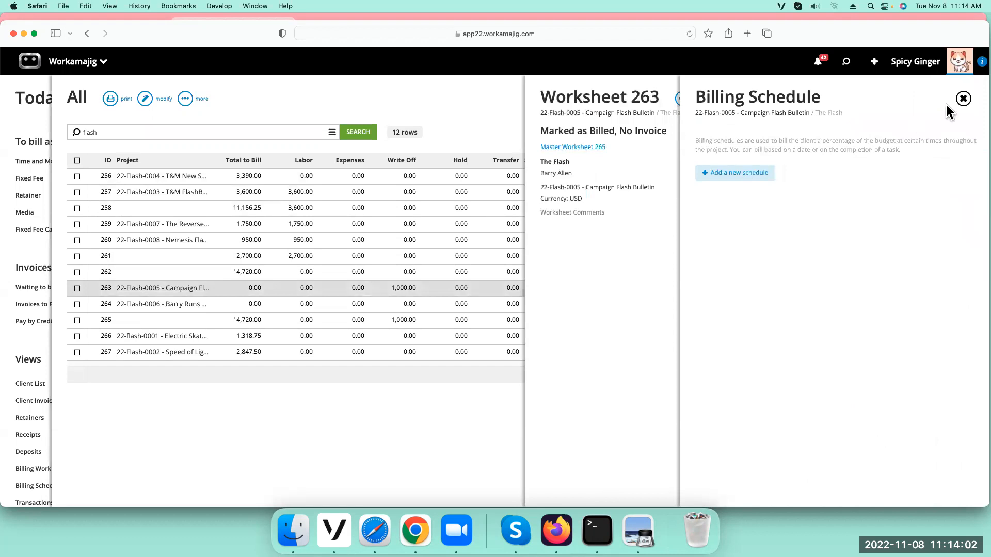
left_click(963, 98)
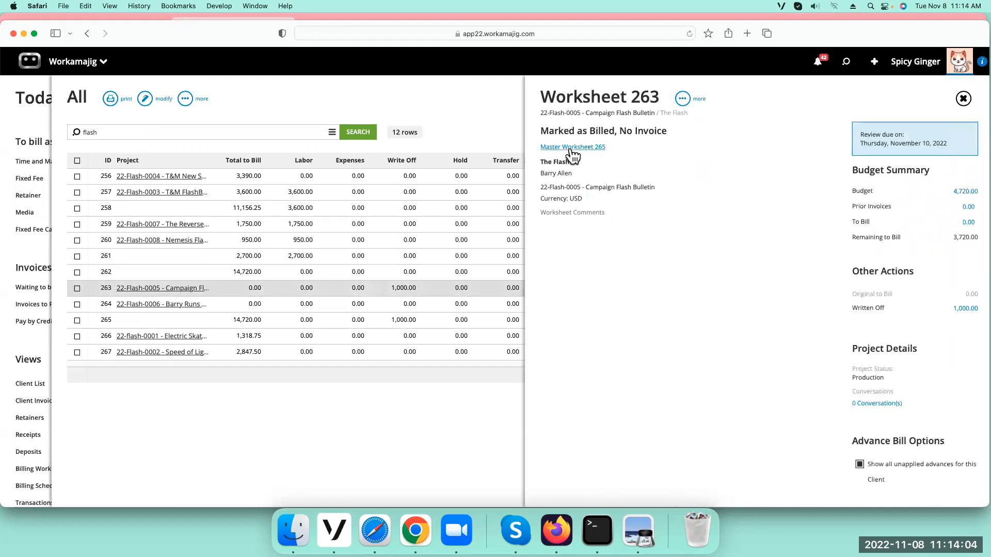
Step: Review the linked Master Worksheet 265 of the Flash Campaign, and close the worksheets and the worksheet list
left_click(587, 150)
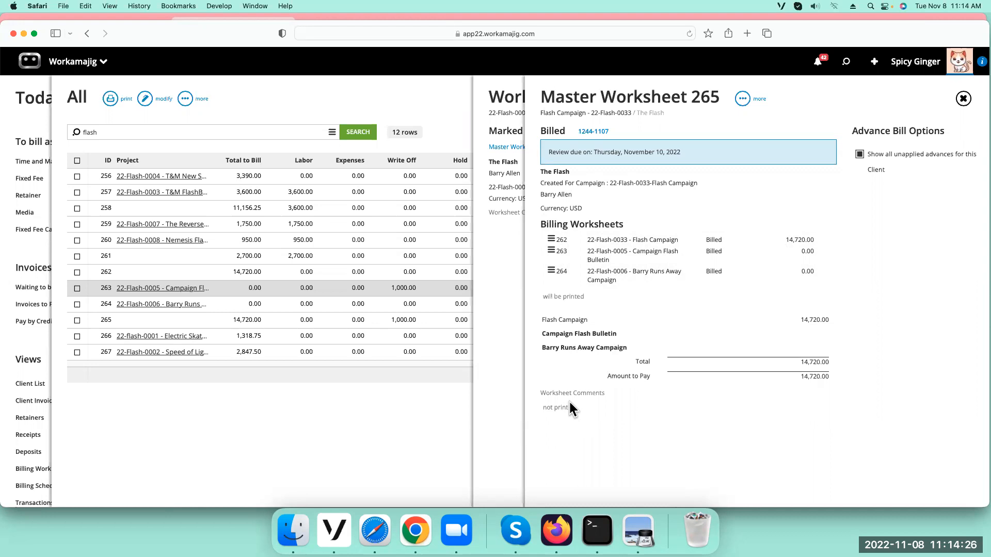
left_click(963, 98)
left_click(963, 98)
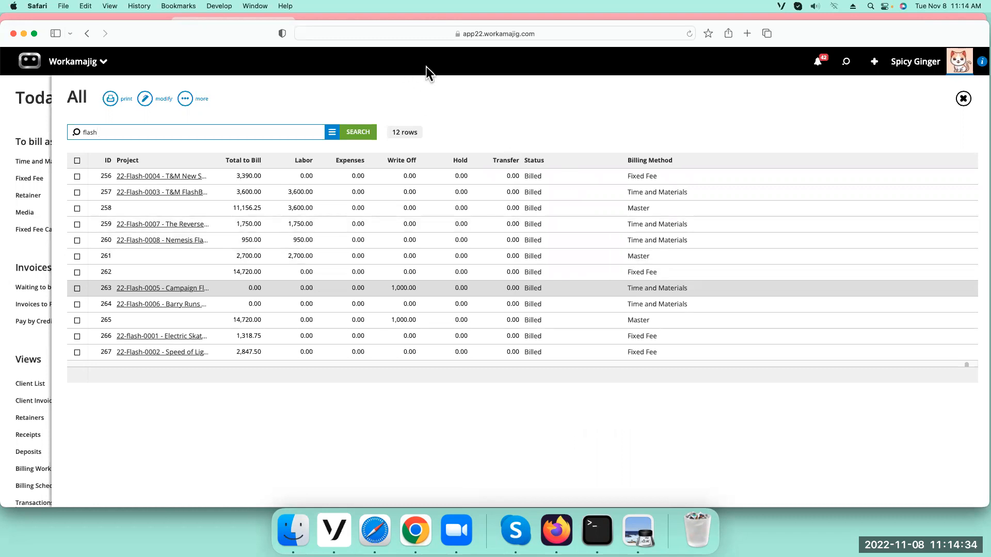
left_click(963, 98)
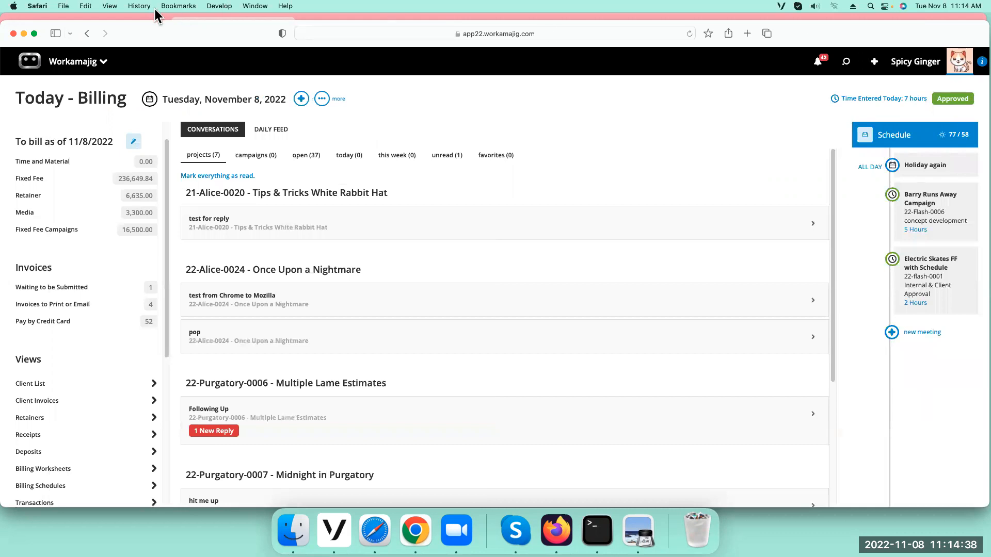
Step: Start generating worksheets from Today - Billing and list the billable projects through 11/8/2022 for all clients
left_click(84, 65)
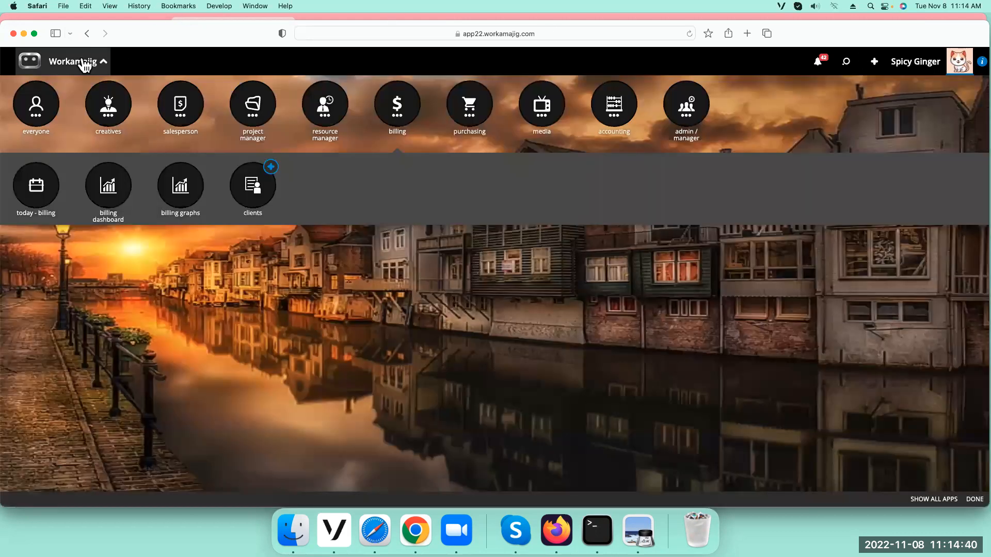
left_click(403, 118)
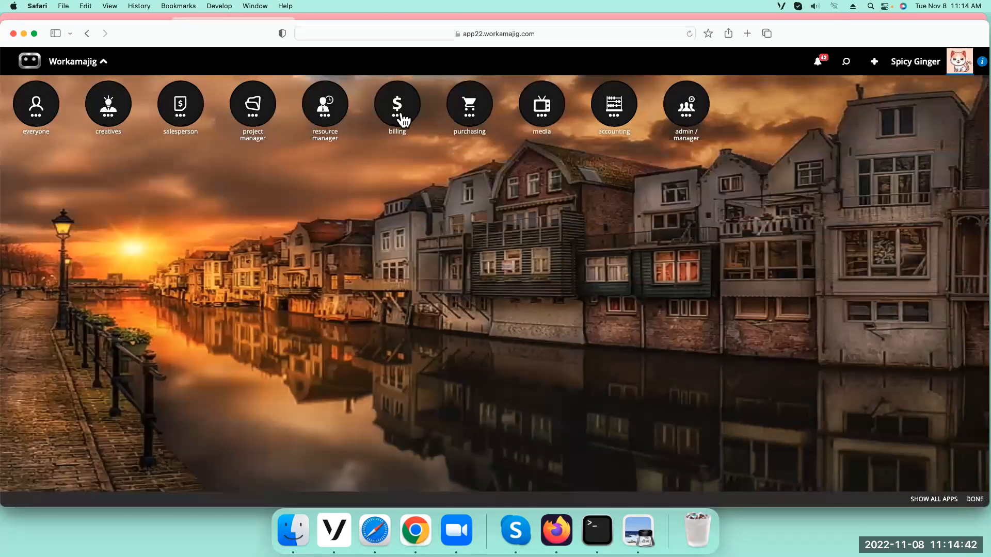
left_click(402, 118)
left_click(35, 192)
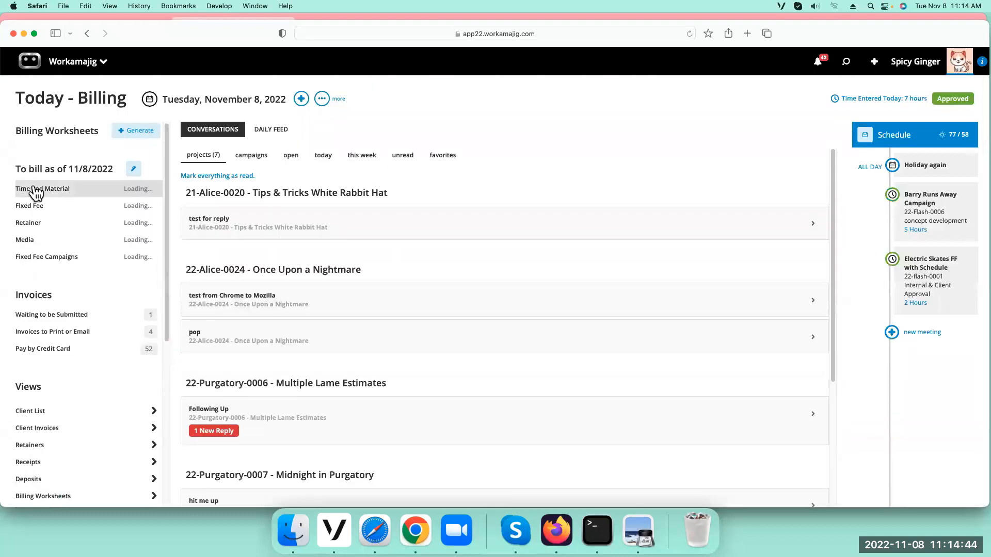
left_click(144, 133)
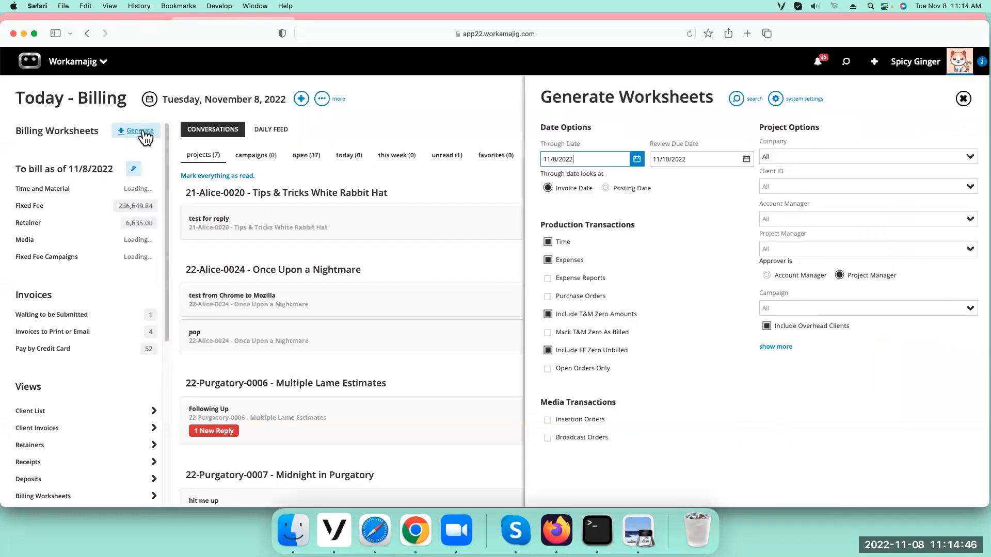
left_click(737, 99)
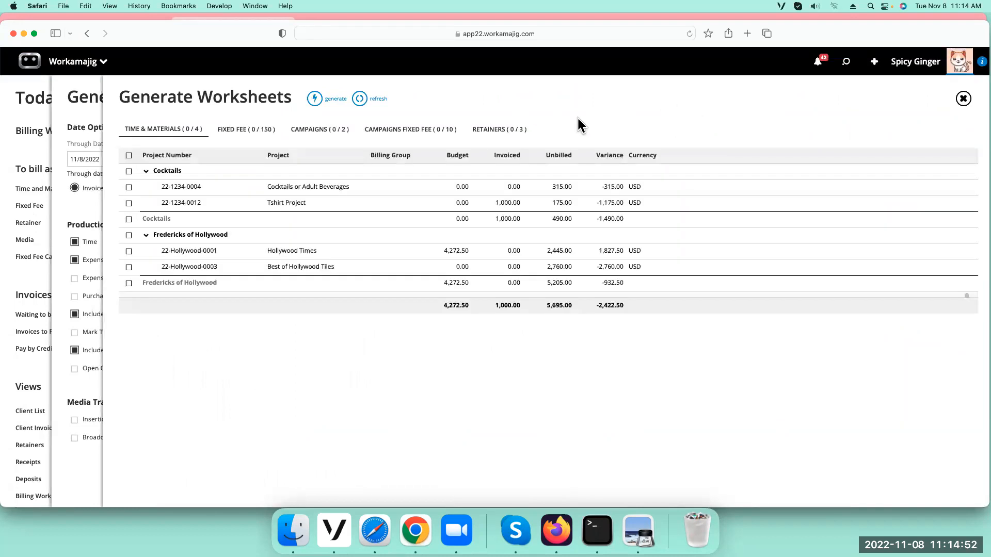
Step: Generate billing worksheets for all time and materials and all fixed fee projects
left_click(128, 155)
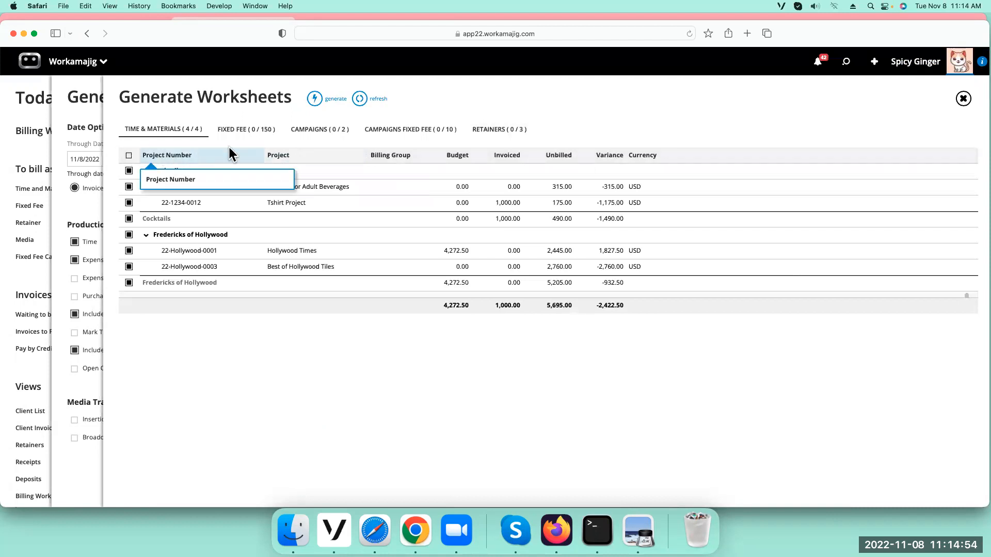
left_click(246, 129)
left_click(129, 155)
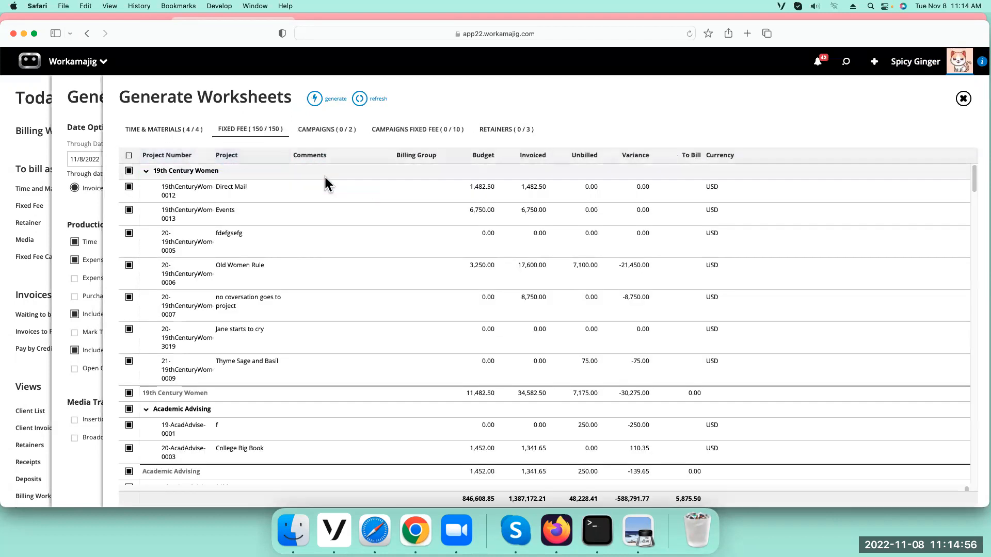
left_click(315, 99)
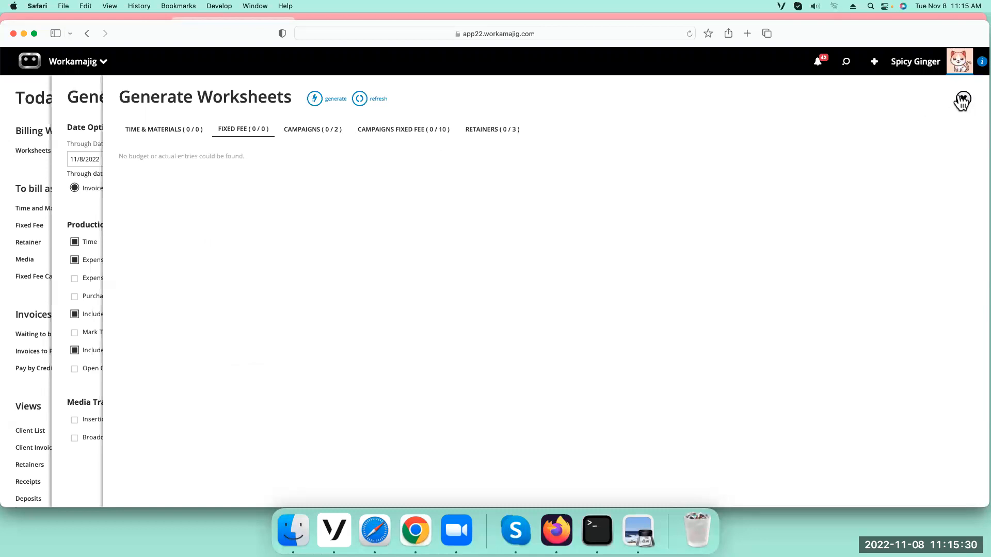
Step: Delete all billing worksheets in review and close the worksheet list
left_click(962, 100)
left_click(71, 157)
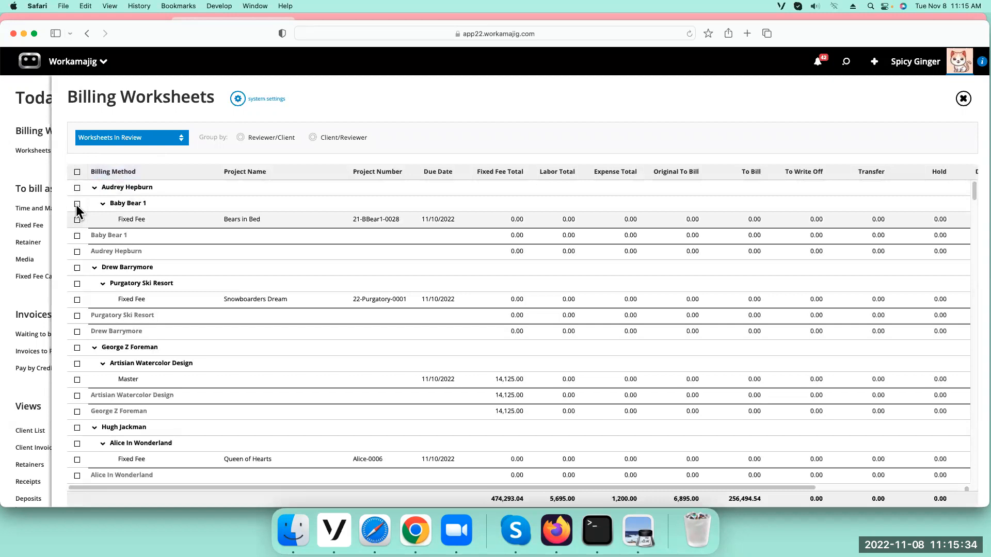
left_click(76, 172)
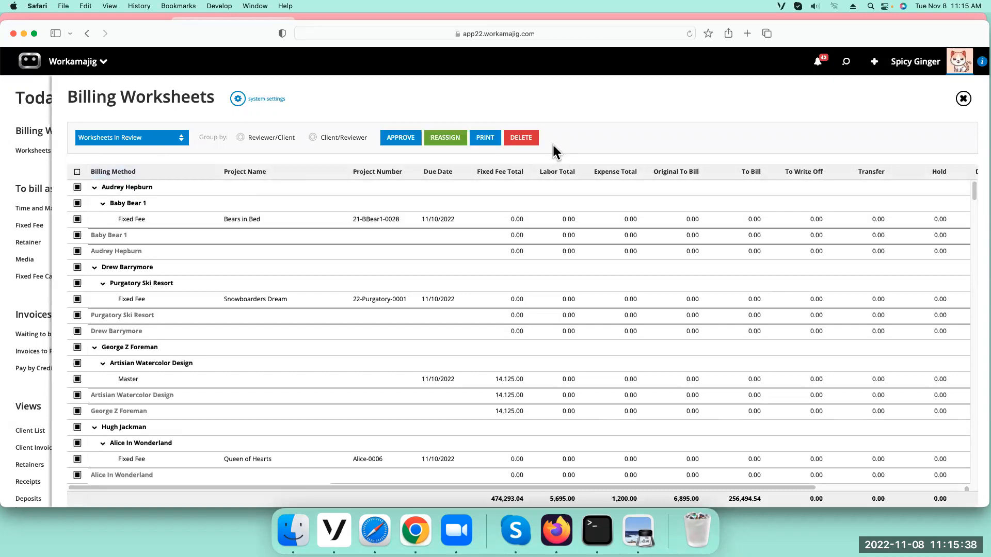
left_click(522, 137)
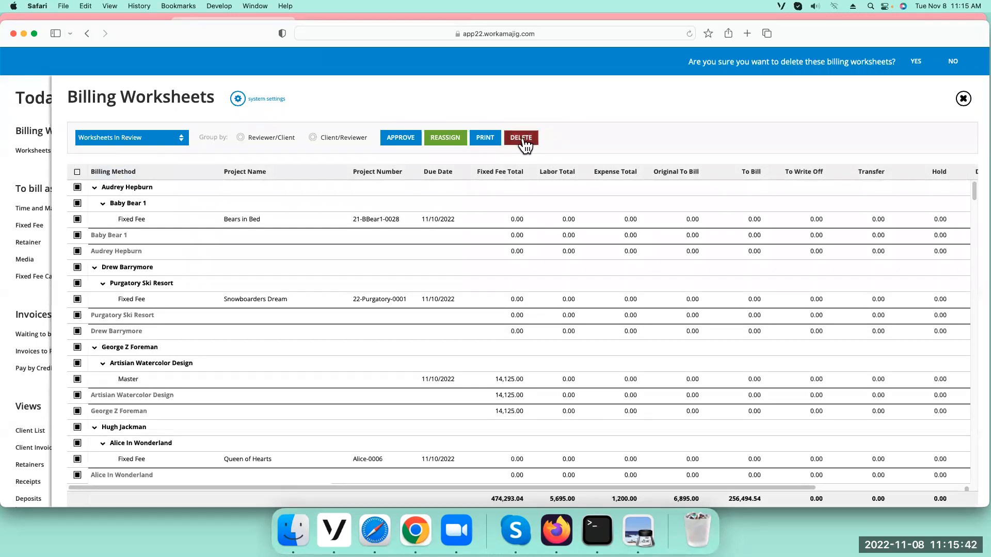
left_click(917, 63)
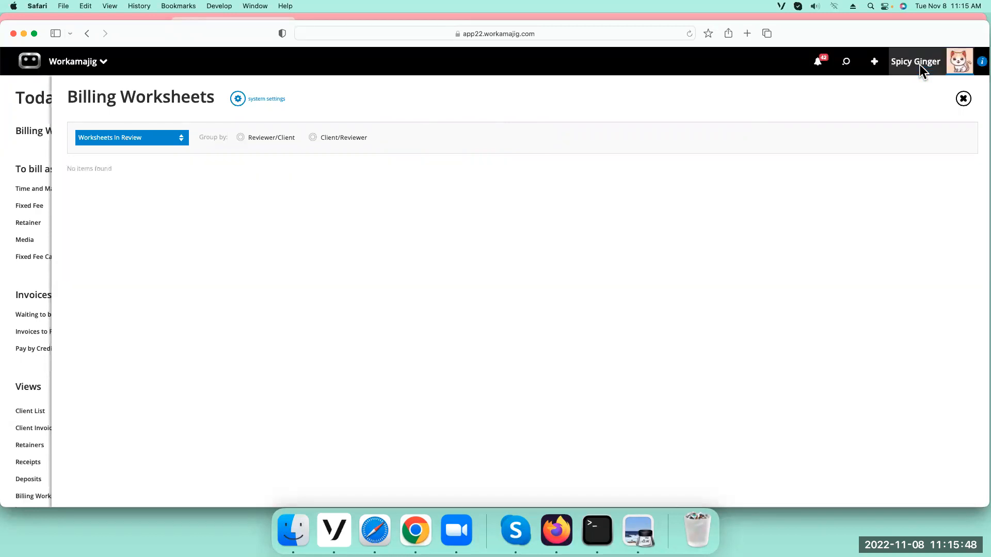
left_click(963, 100)
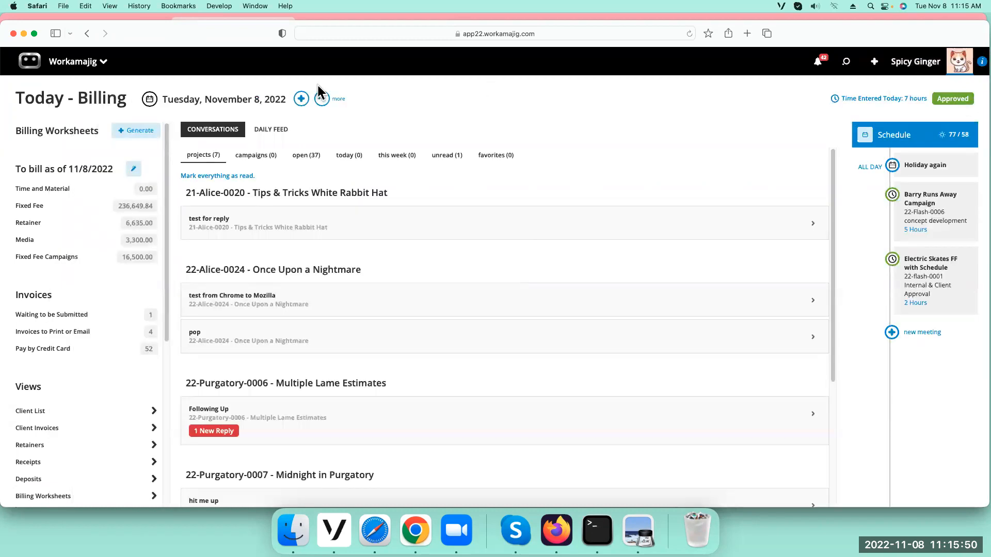
Step: List the projects available for worksheet generation through 11/8/2022 again and view the fixed fee ones
left_click(140, 131)
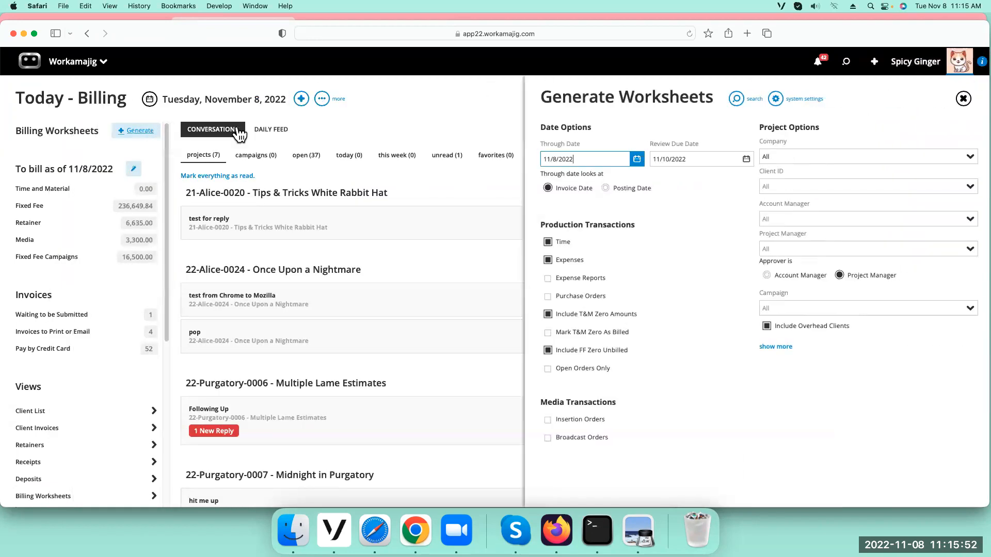
left_click(736, 98)
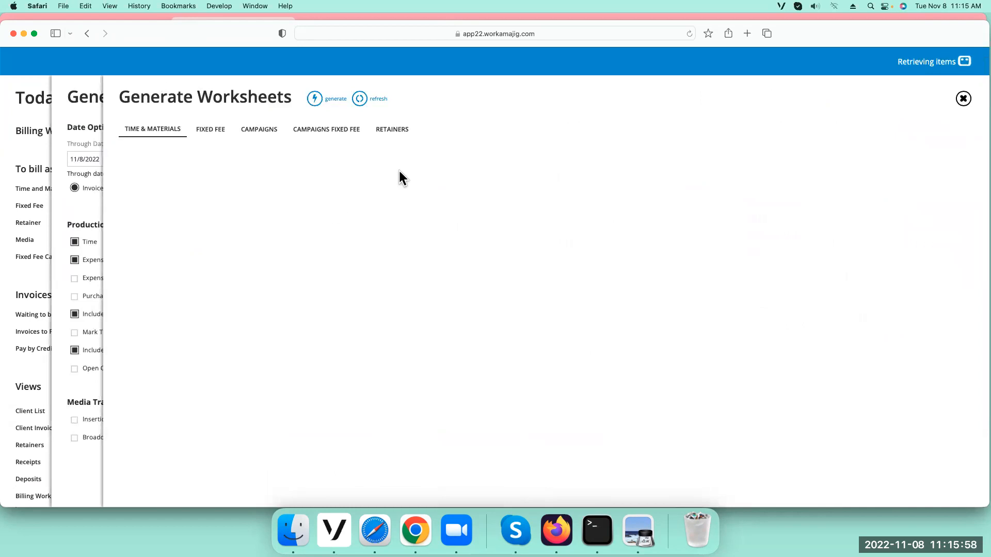
left_click(250, 133)
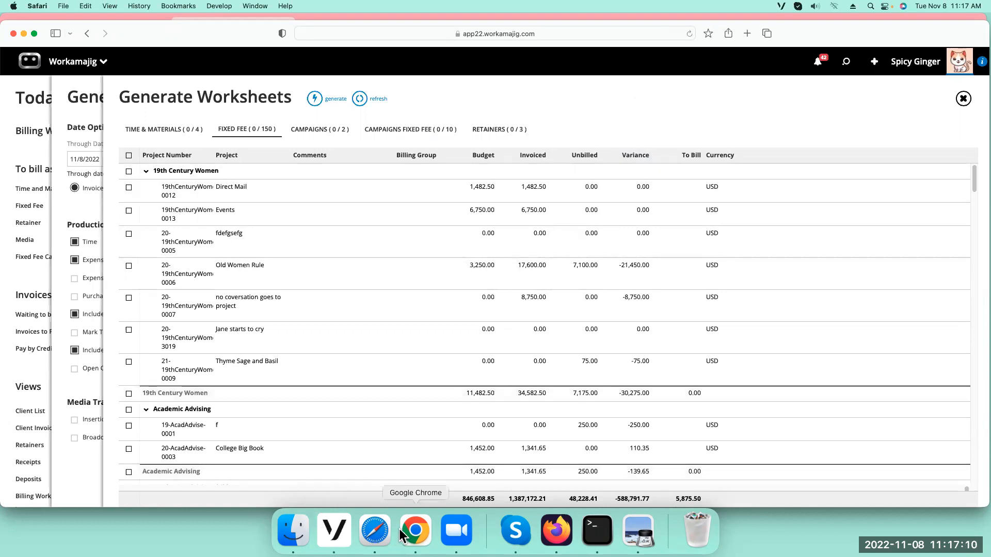
Step: Switch to the Billing Worksheets: Overview help article in Chrome and search the help guide for "billing worksheet webinar"
left_click(417, 535)
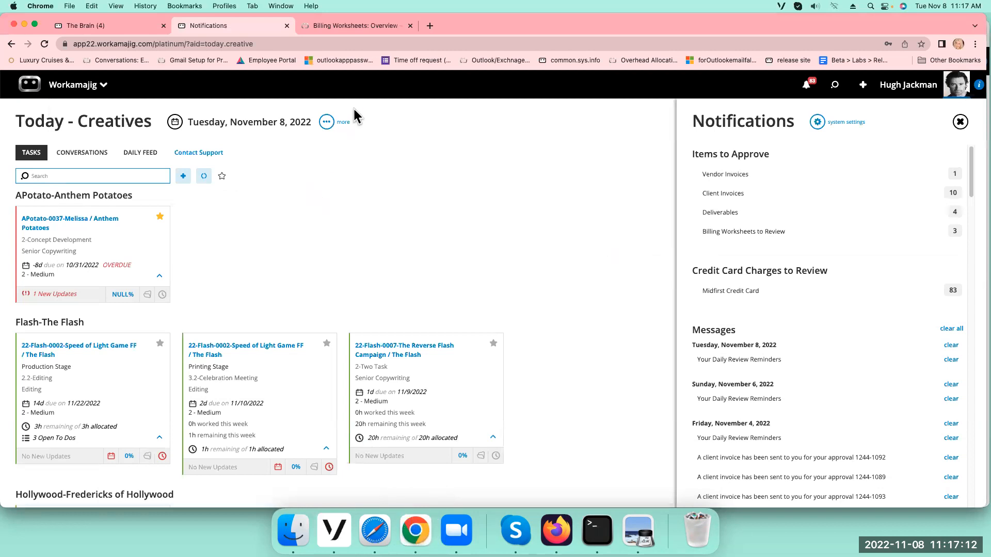
left_click(360, 29)
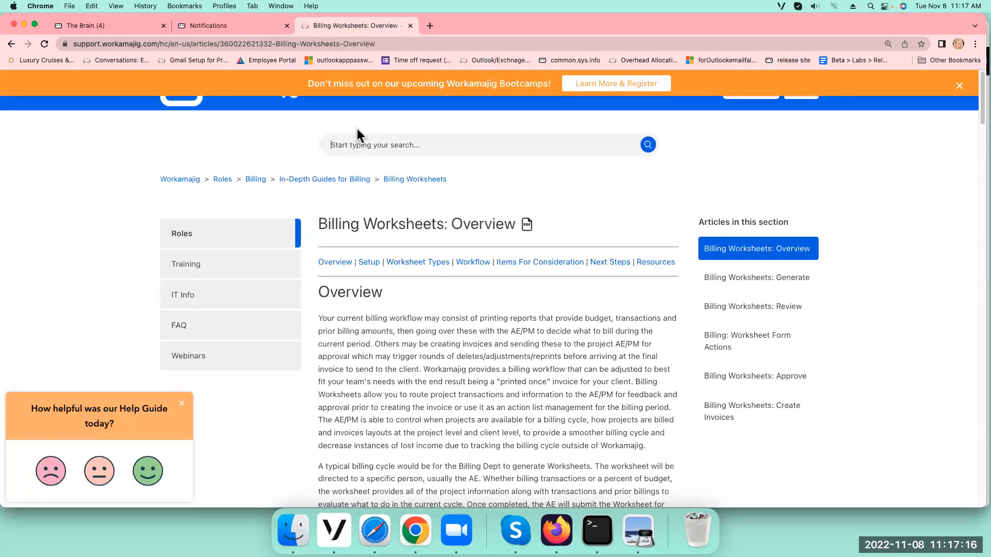
type("billing")
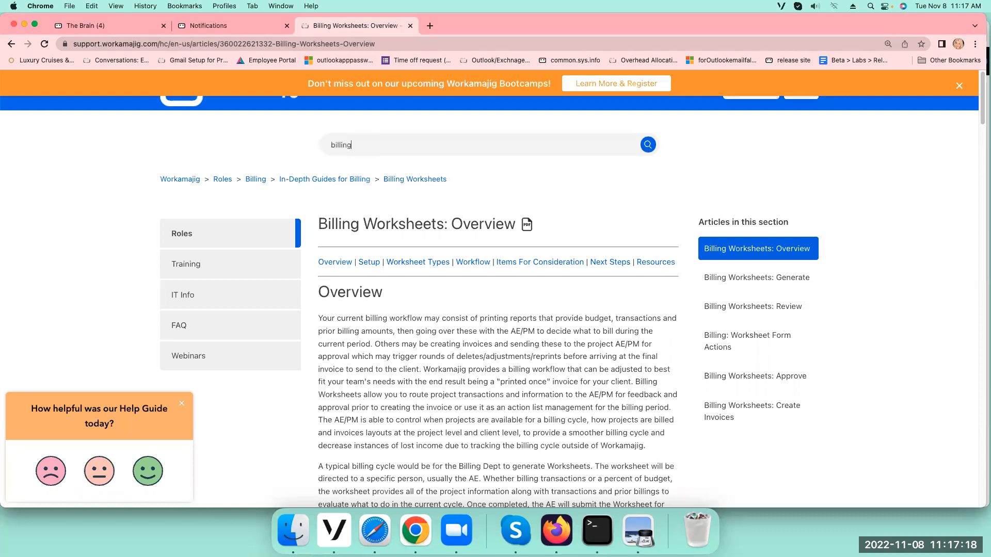
type(" worksheet webinar")
key("Return")
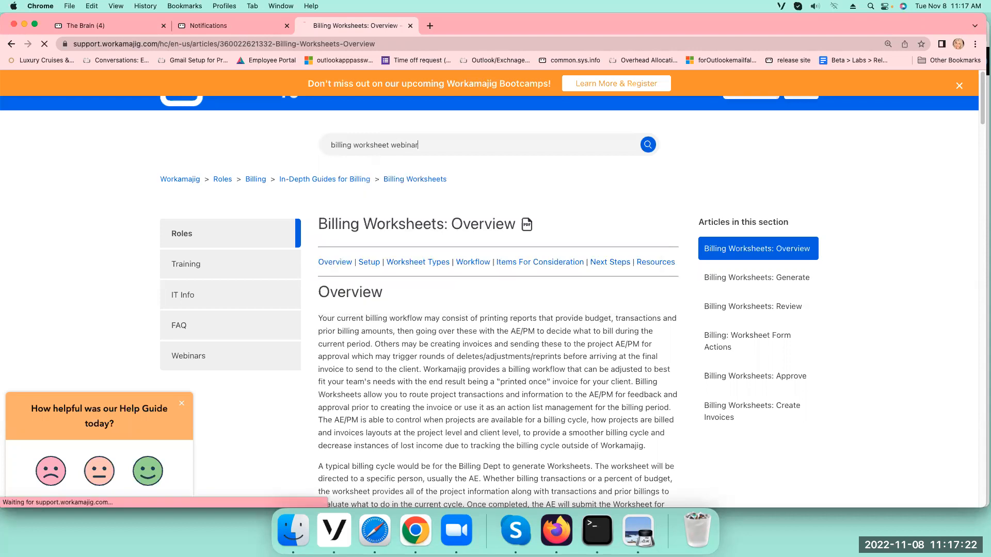